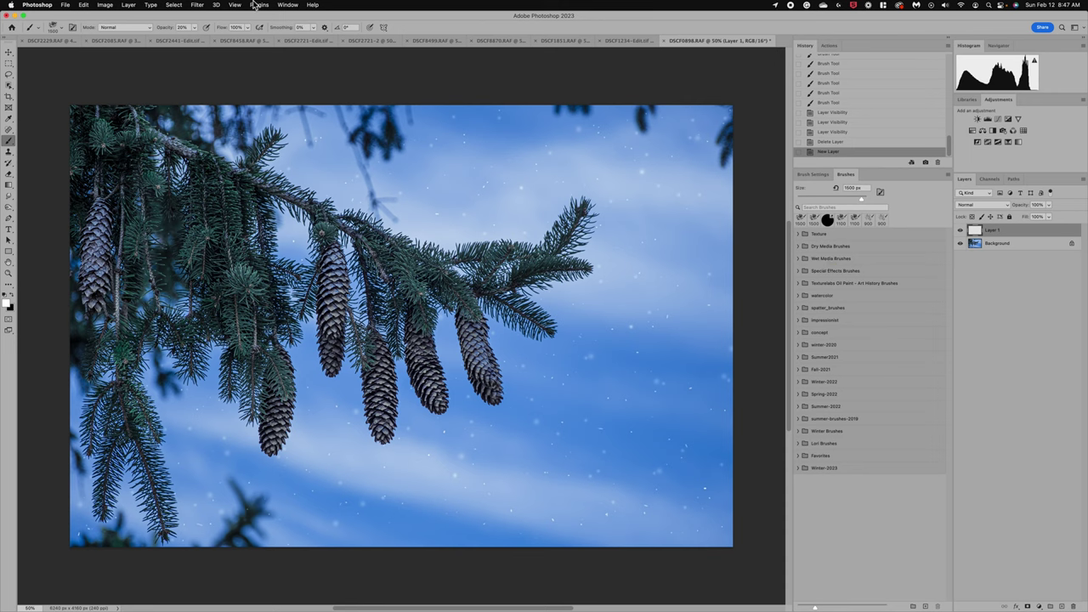
- Look over the list of available panels and the brush presets offered for the Brush tool
left_click(288, 5)
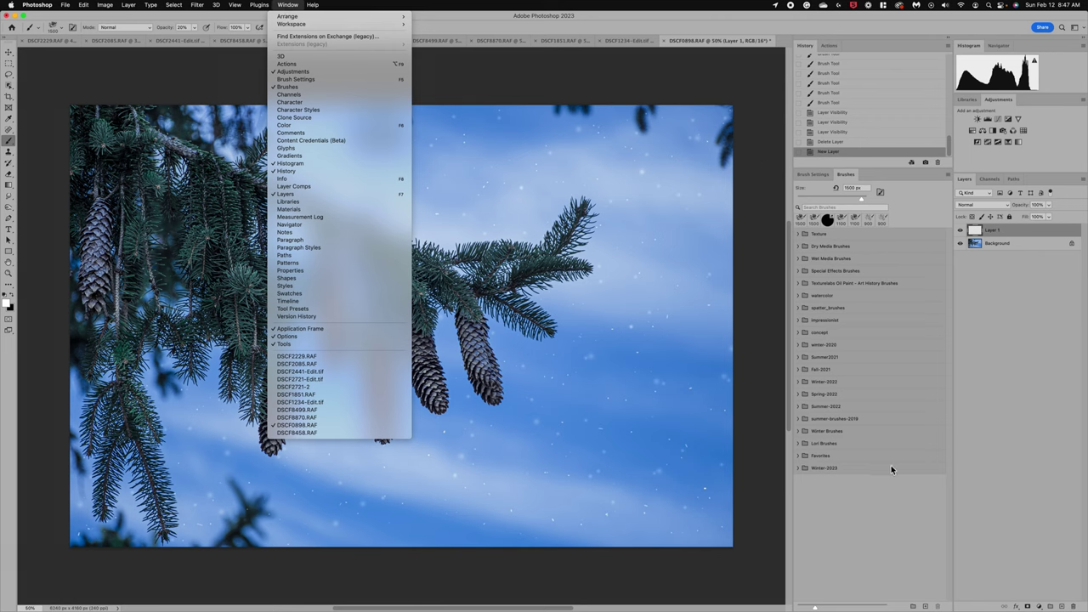
left_click(835, 536)
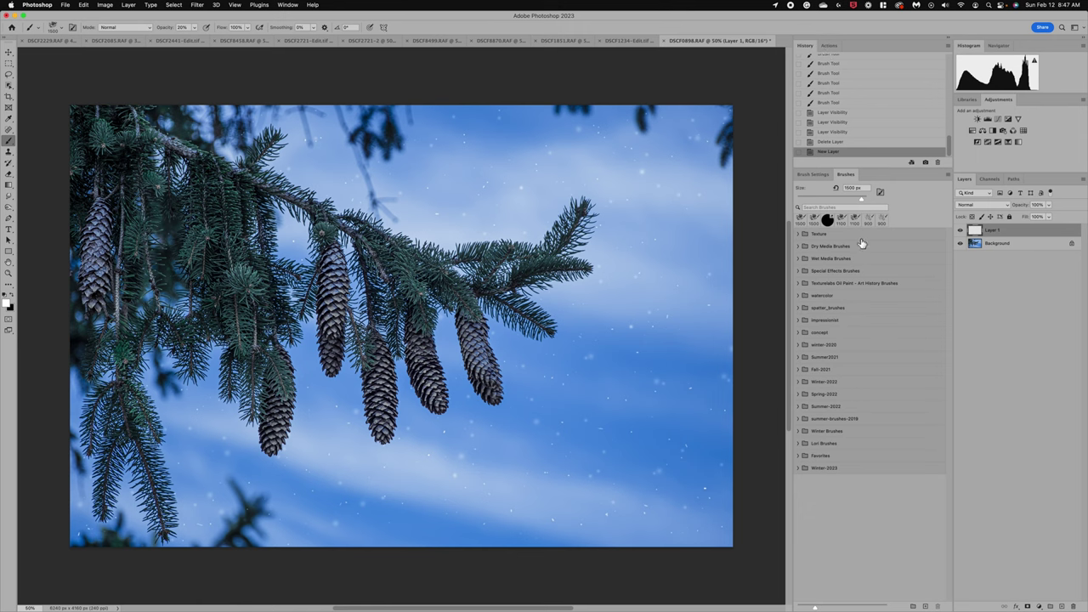
left_click(289, 5)
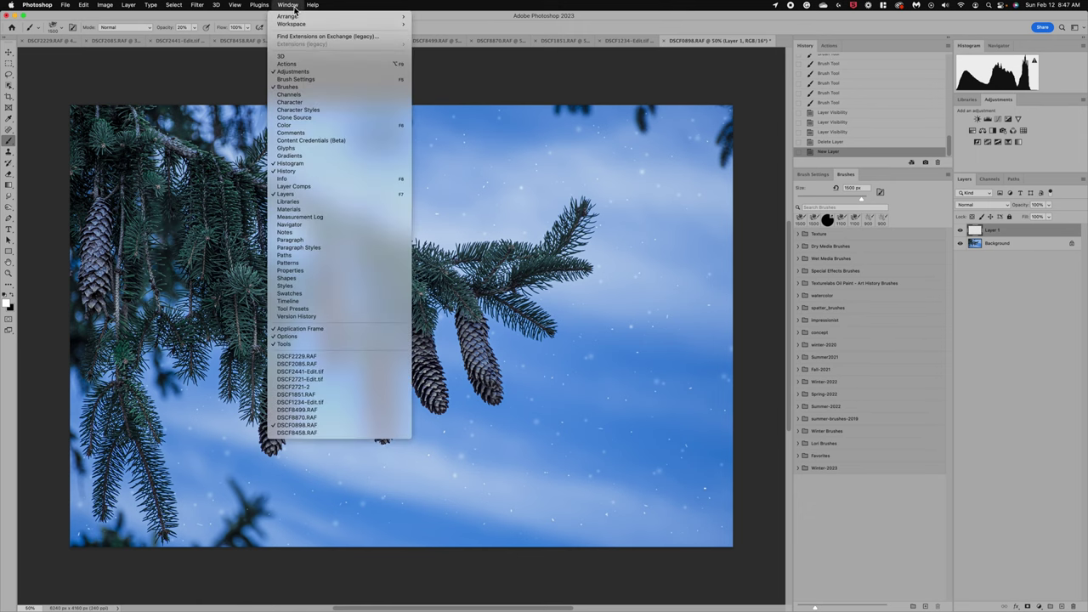
left_click(182, 66)
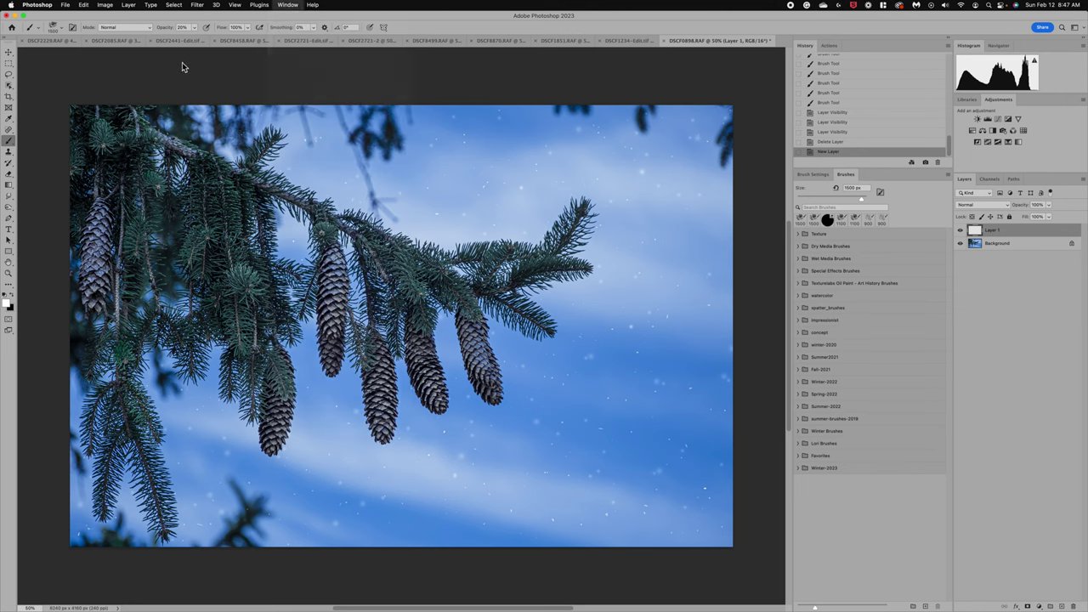
left_click(64, 31)
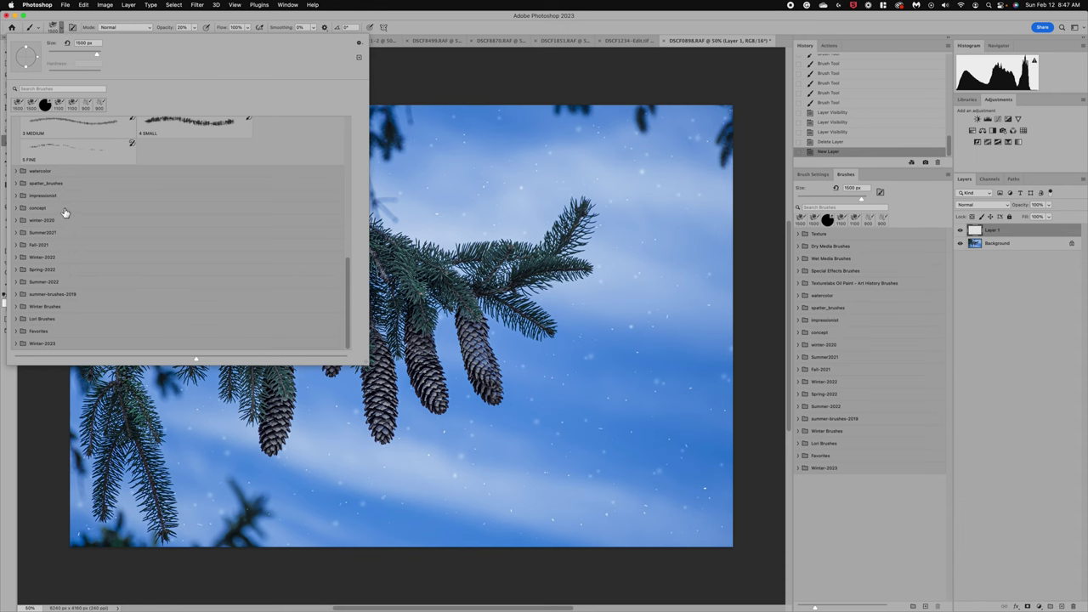
left_click(64, 27)
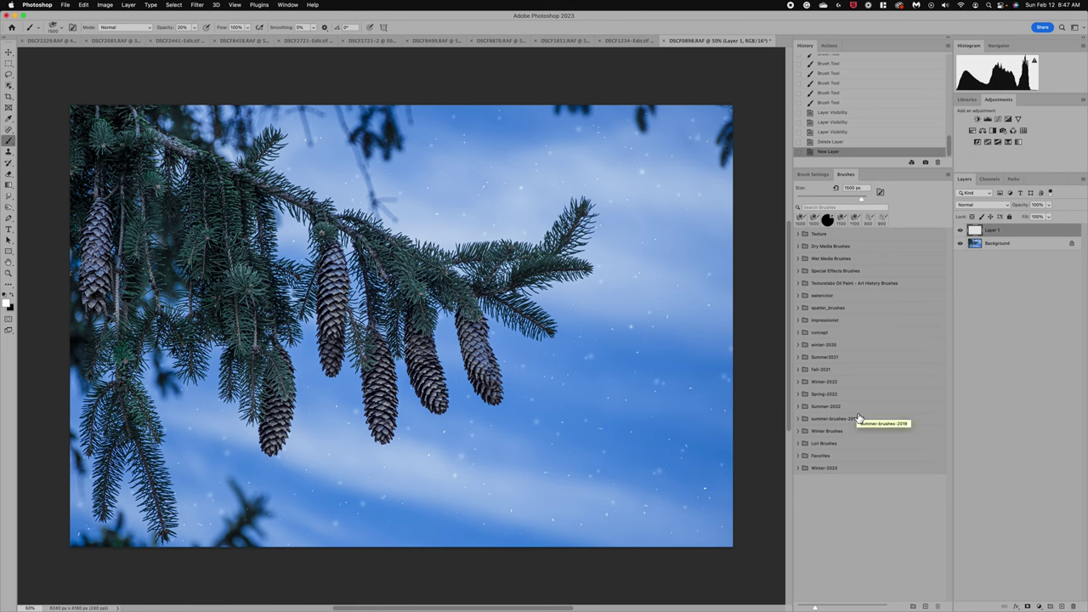
- Browse the Dry Media, Special Effects and Impressionist brush groups, and examine the current brush's tip settings
left_click(800, 247)
left_click(799, 247)
left_click(800, 272)
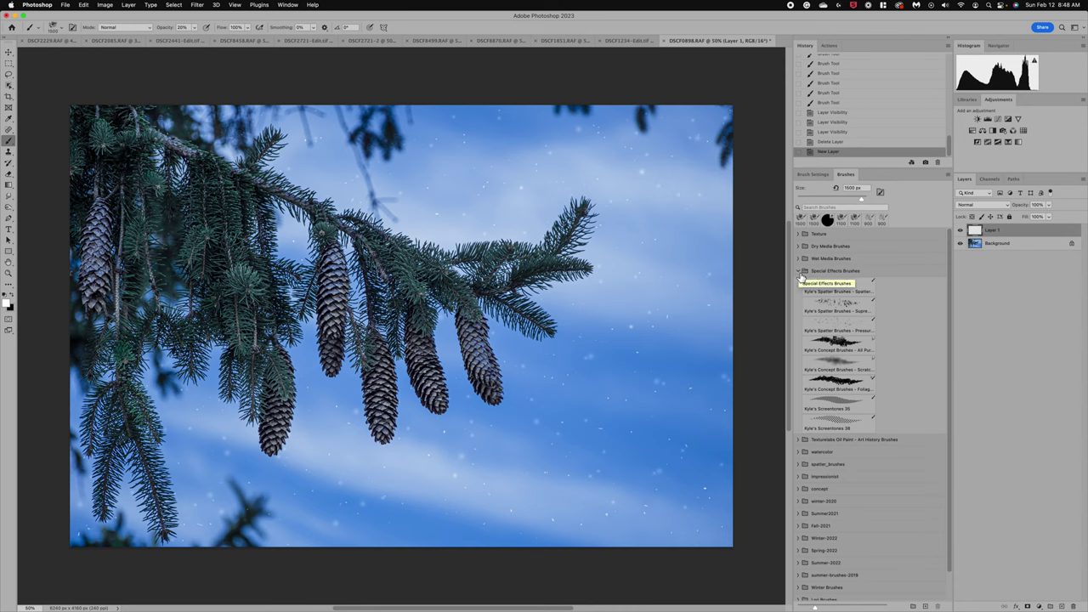
left_click(800, 272)
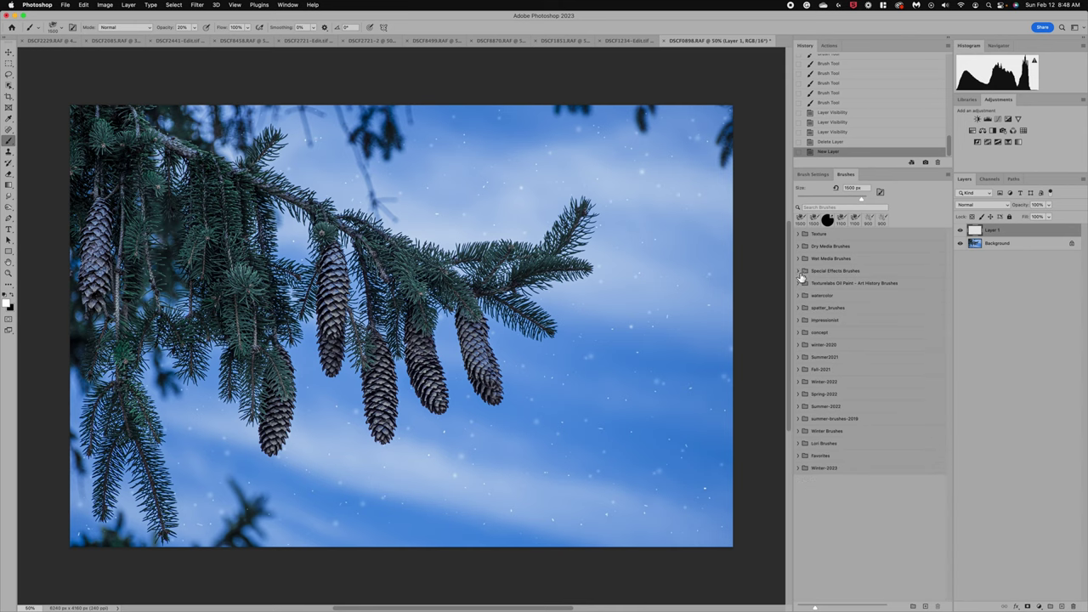
left_click(800, 321)
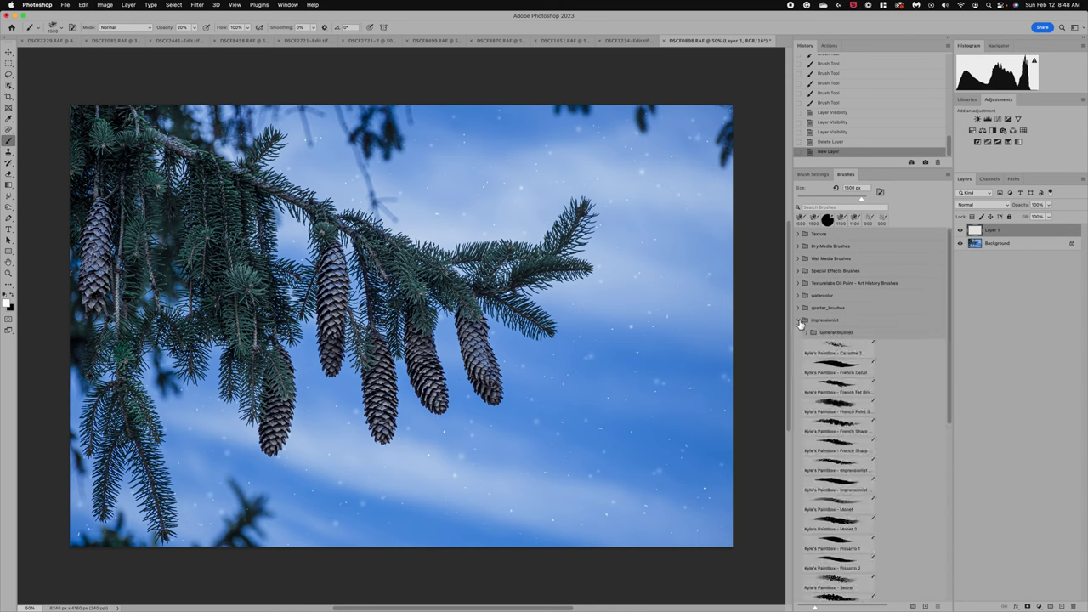
left_click(808, 334)
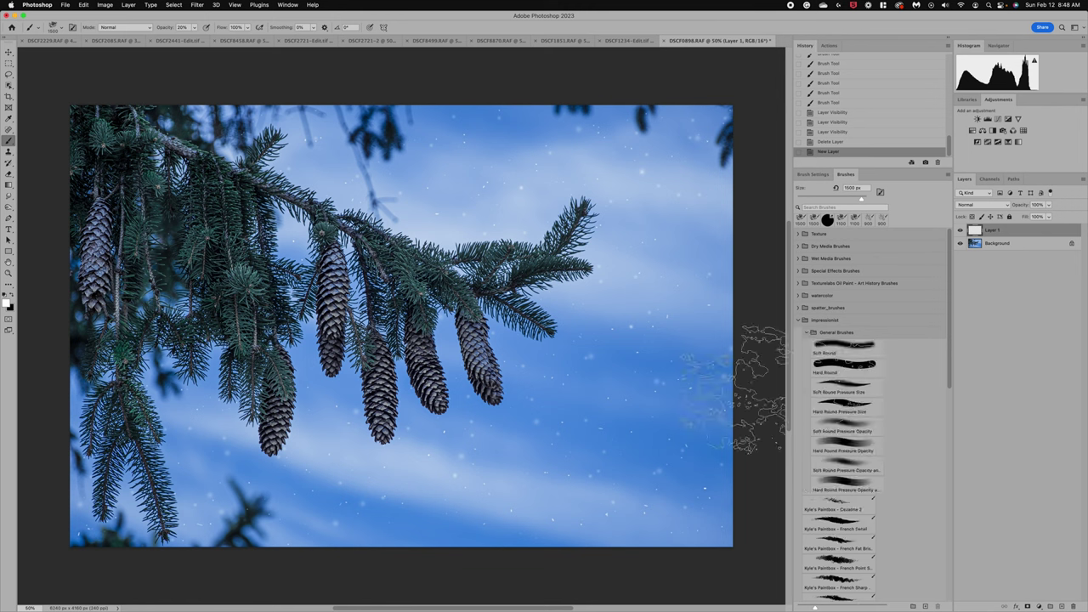
left_click(799, 322)
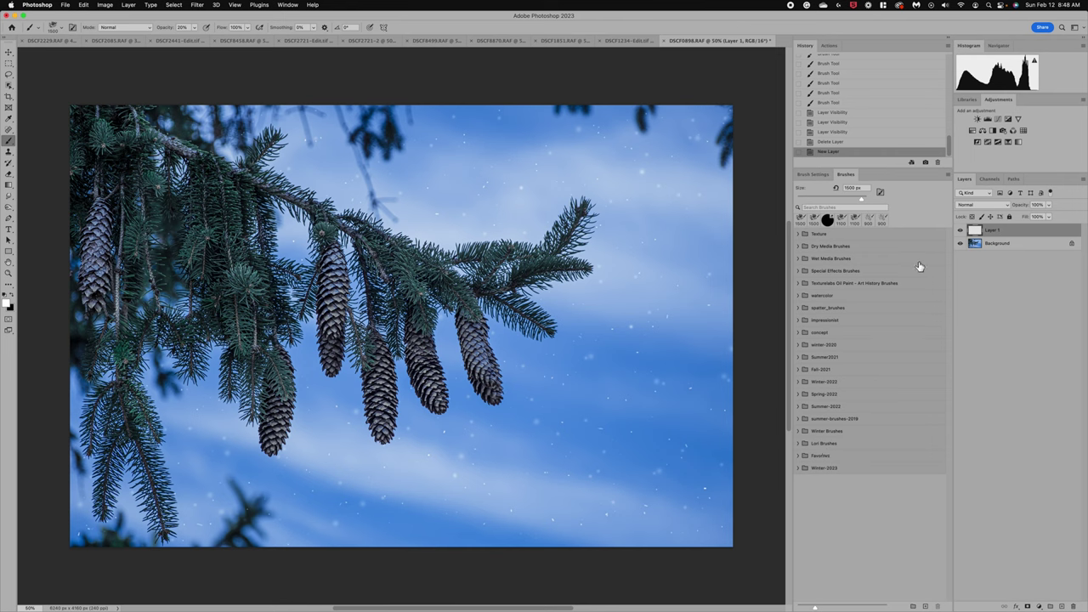
left_click(812, 175)
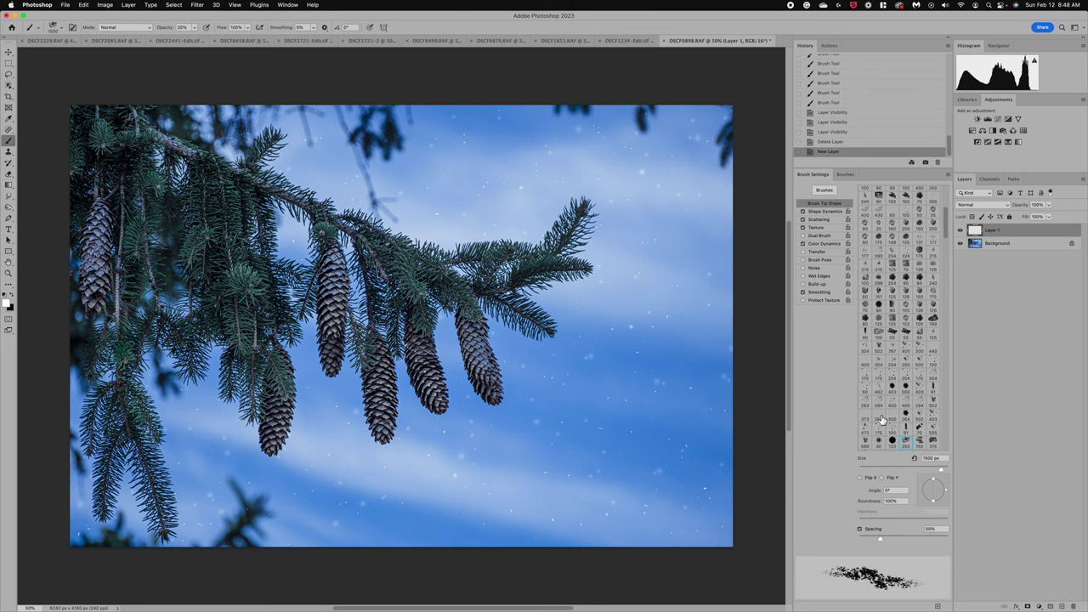
left_click(846, 175)
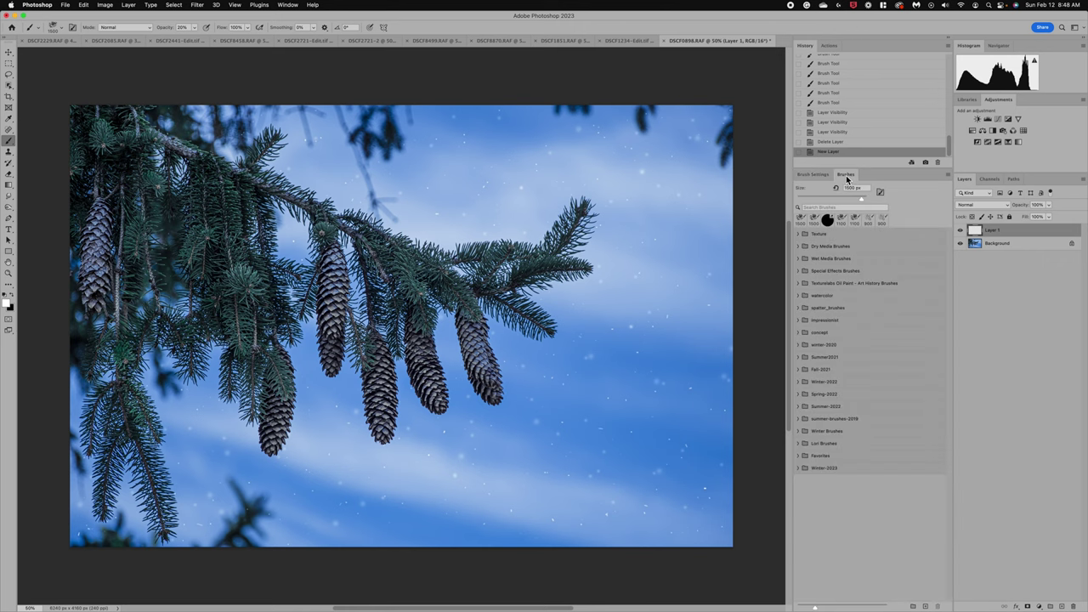
- Try the Kyle's Paintbox - French Sharp Mess brush from the Impressionist group
left_click(801, 321)
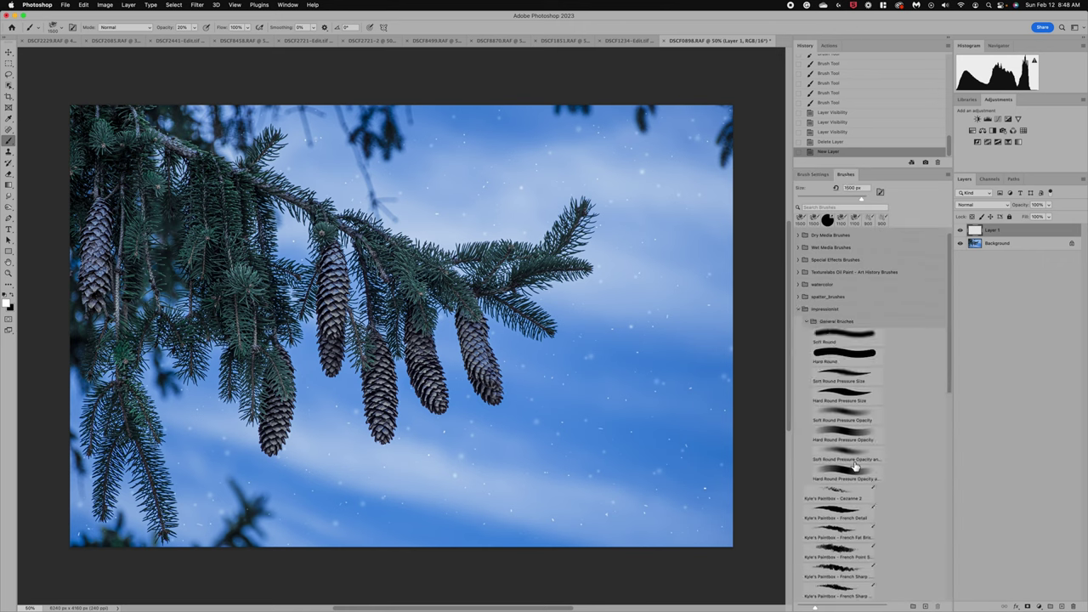
scroll(850, 357, "down", 5)
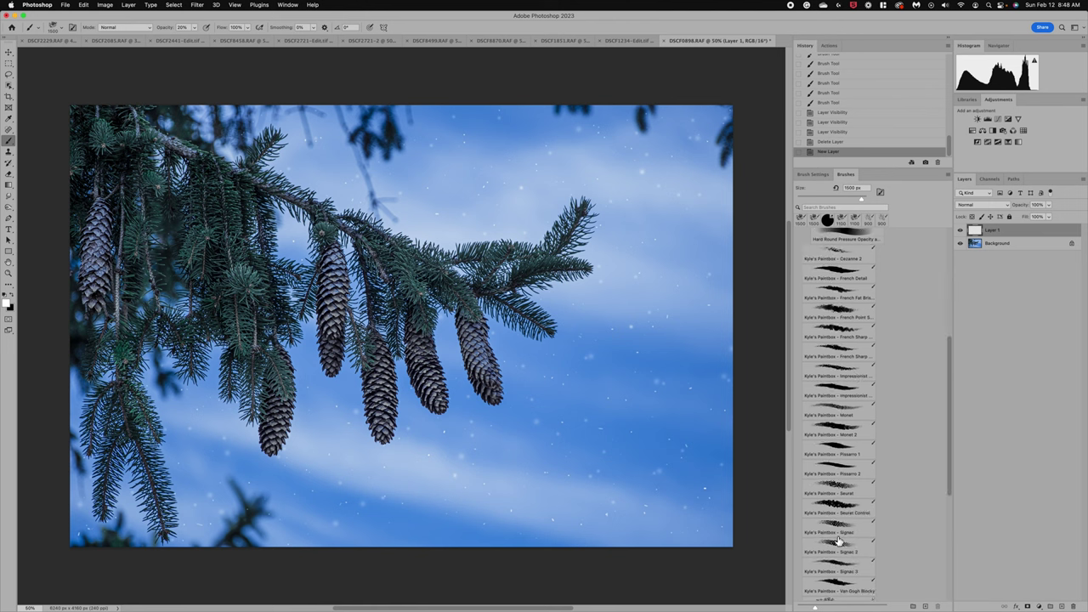
left_click(851, 350)
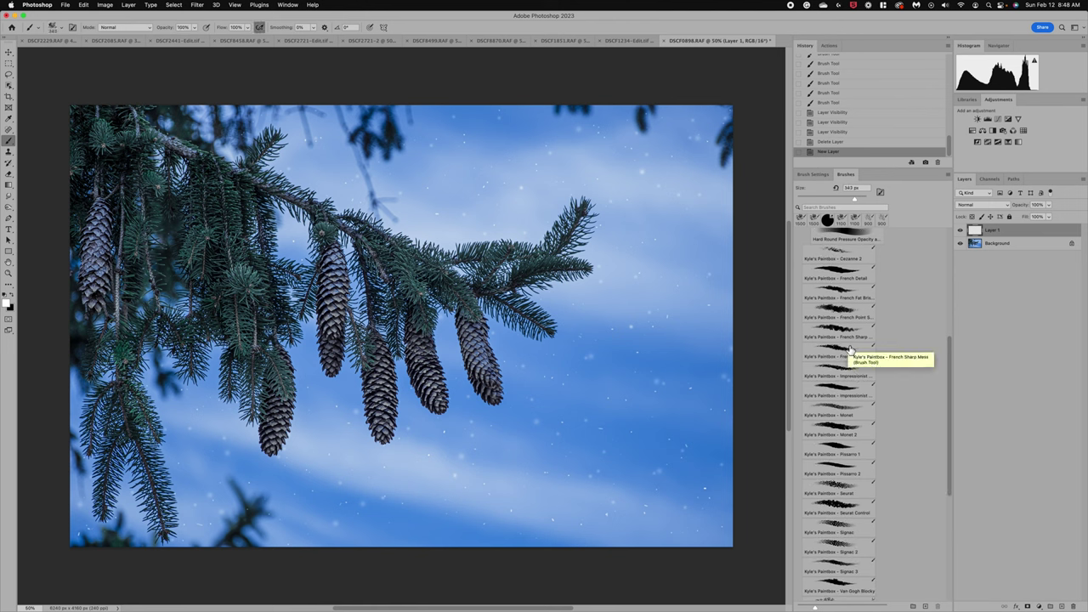
left_click(844, 175)
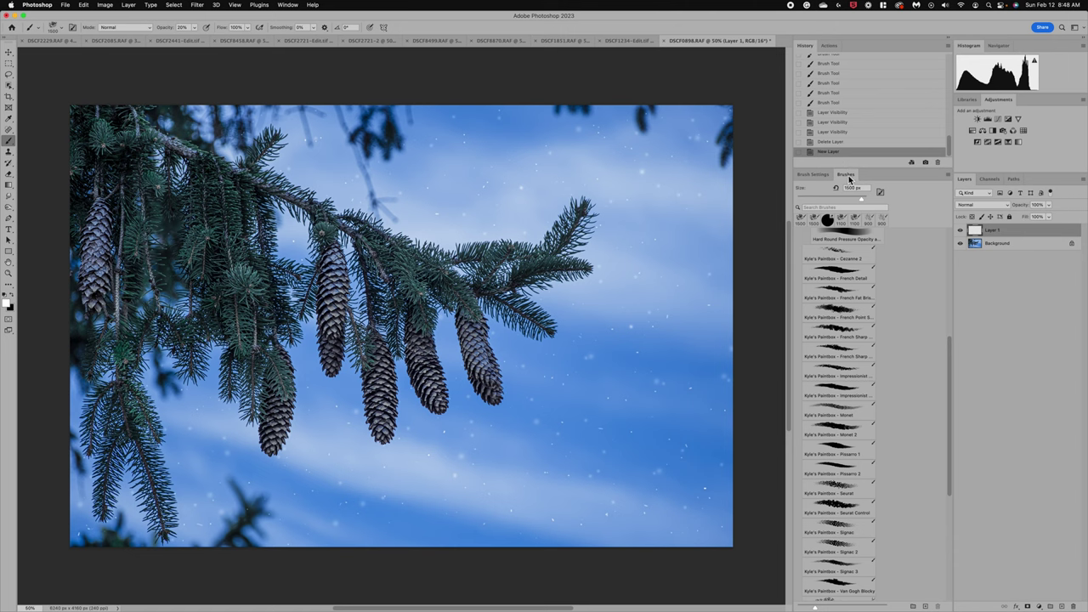
- Review the options for managing brushes, switch to Adobe's Photoshop brushes page in Safari, and show its full web address
left_click(949, 177)
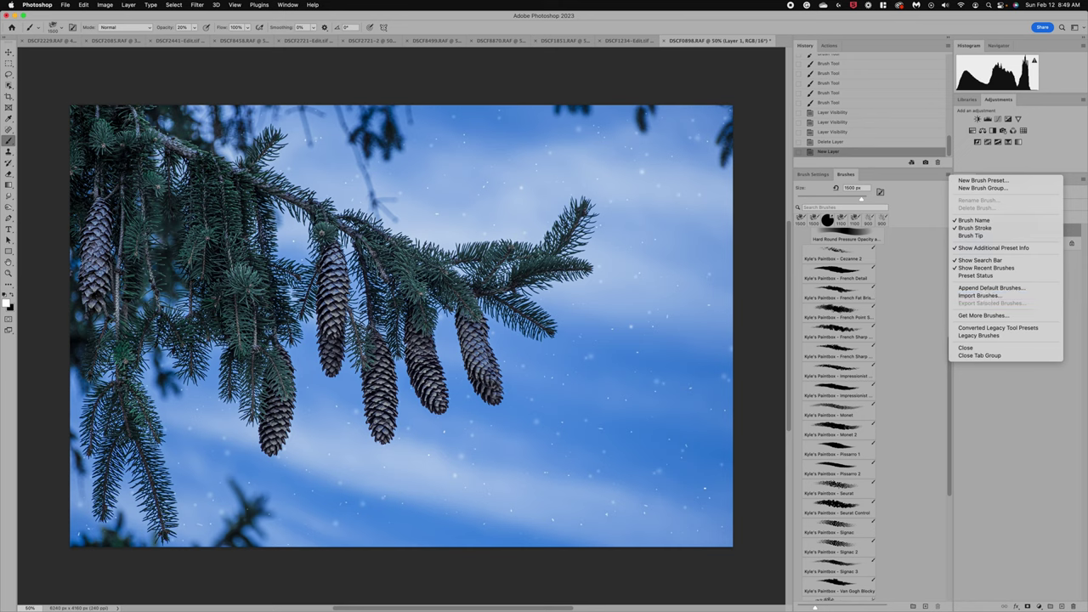
left_click(242, 574)
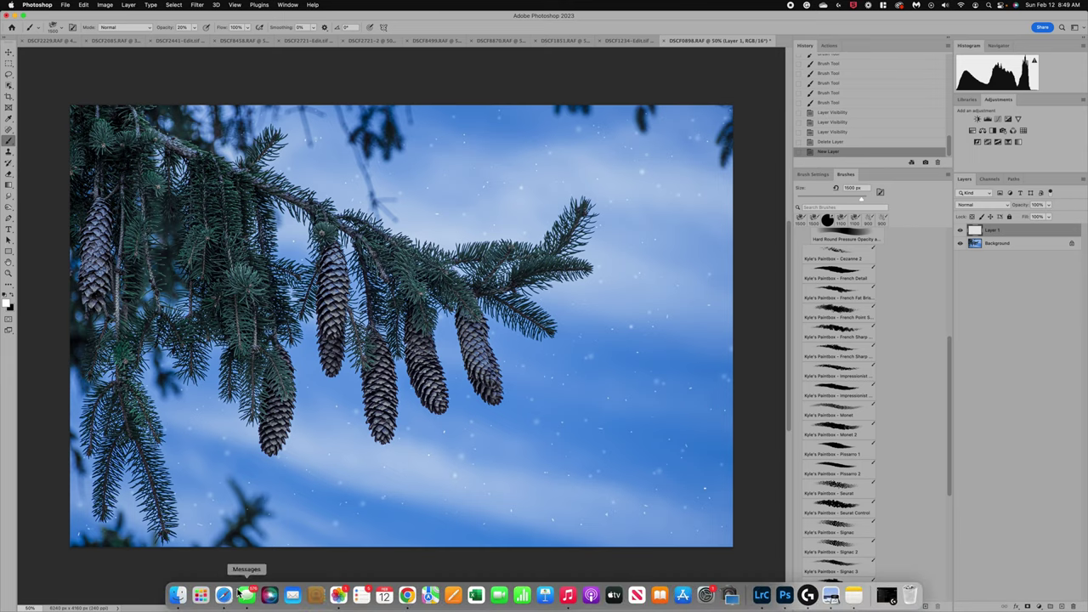
left_click(224, 594)
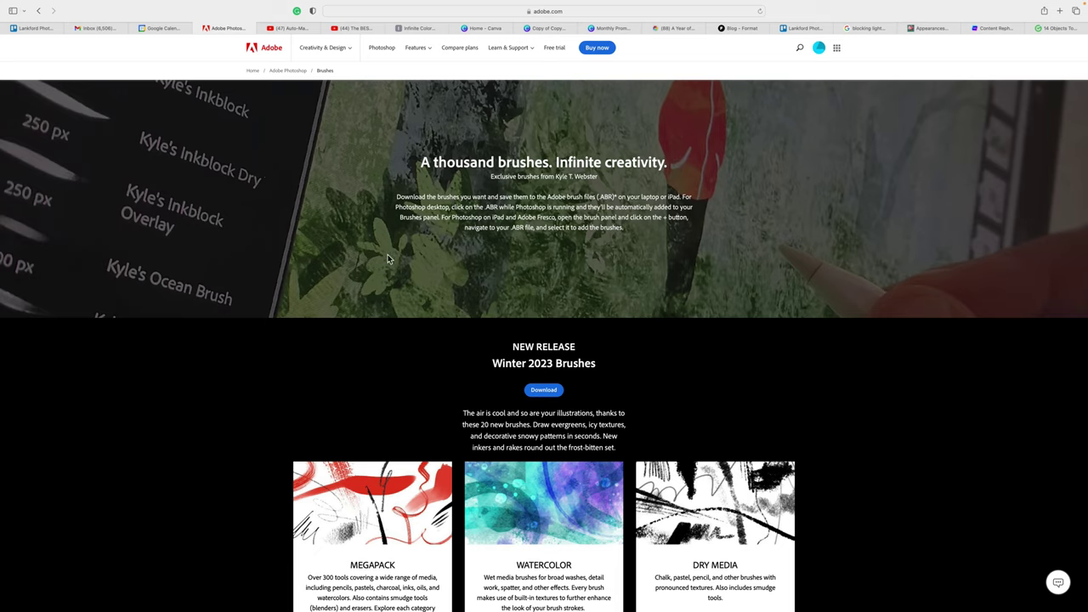
left_click(598, 12)
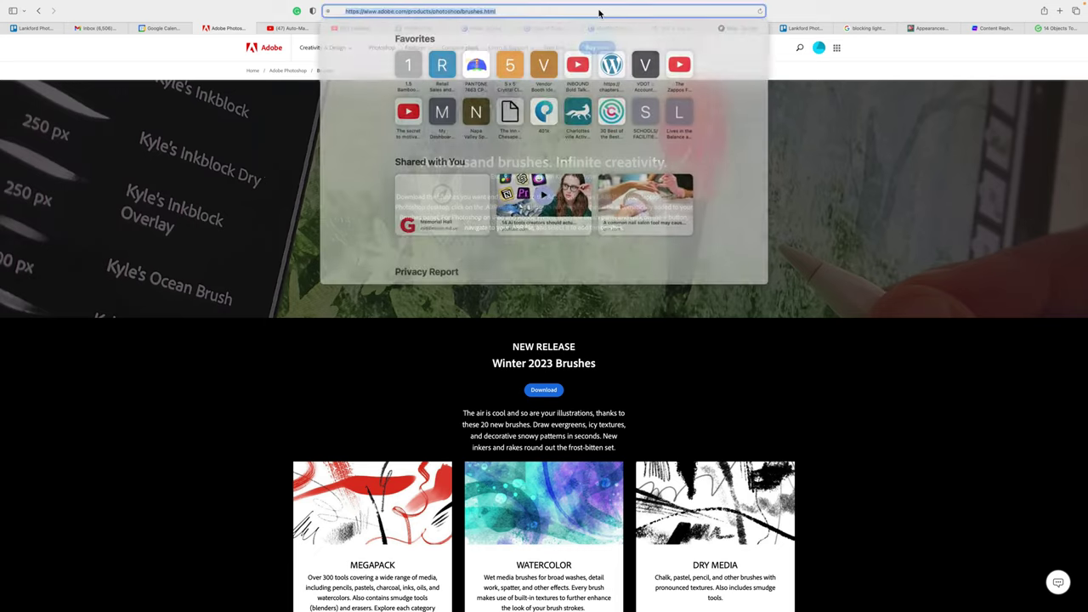
left_click(694, 360)
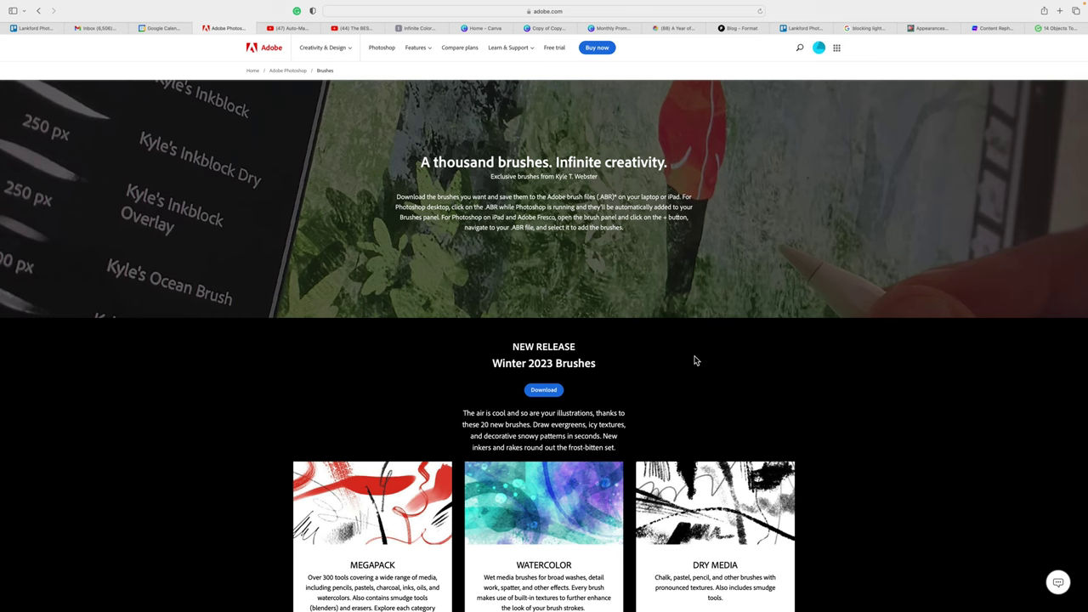
- Look through the downloadable brush sets on the Adobe page, from the new release and media types to the seasonal packs
scroll(695, 361, "down", 1)
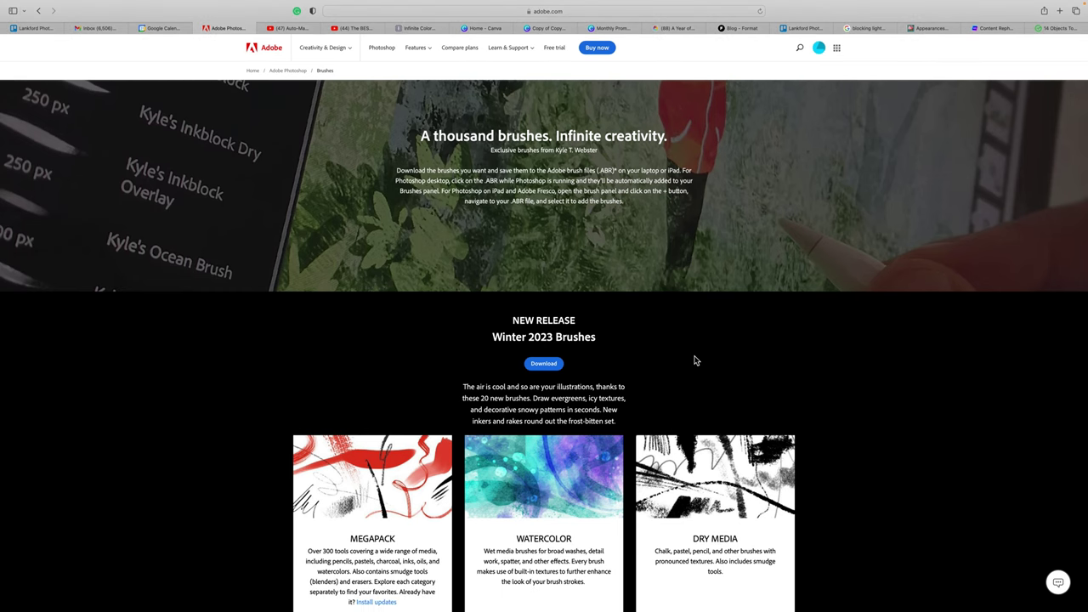
scroll(695, 361, "down", 3)
scroll(695, 361, "down", 5)
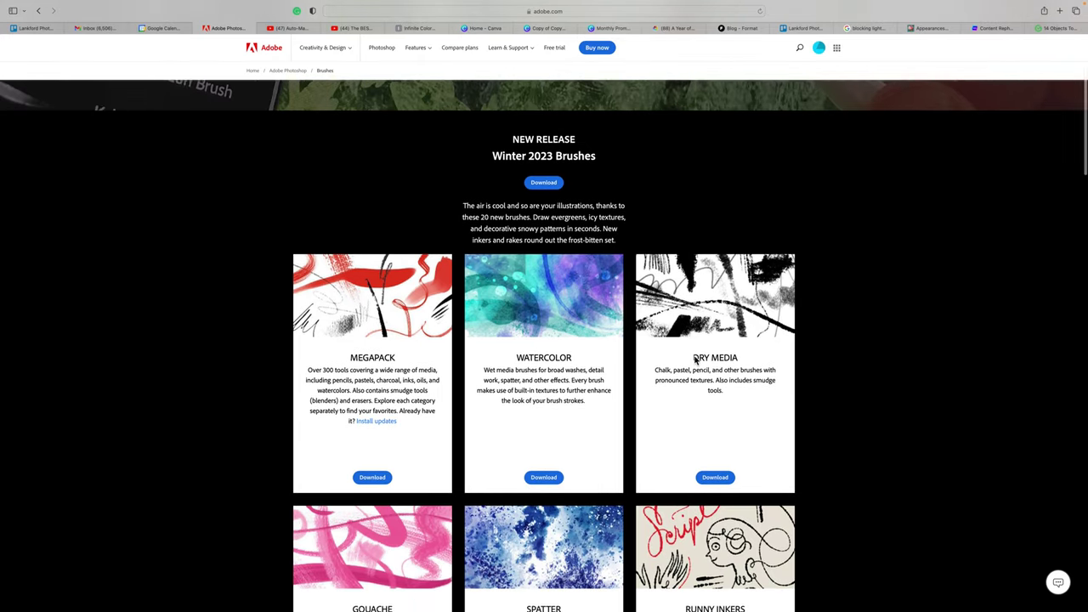
scroll(694, 361, "down", 5)
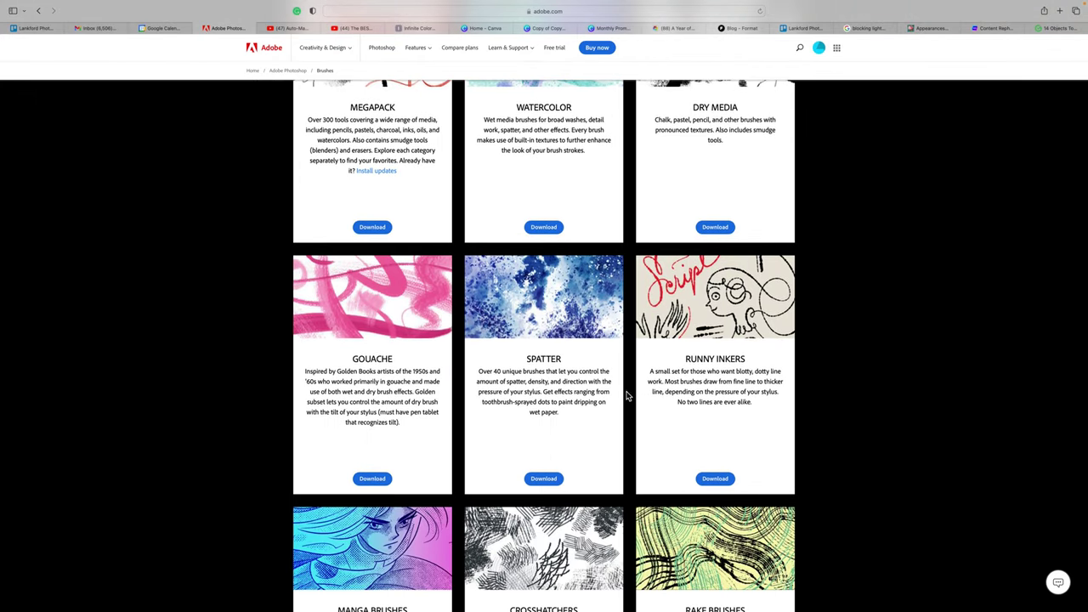
scroll(620, 405, "down", 3)
scroll(620, 401, "down", 6)
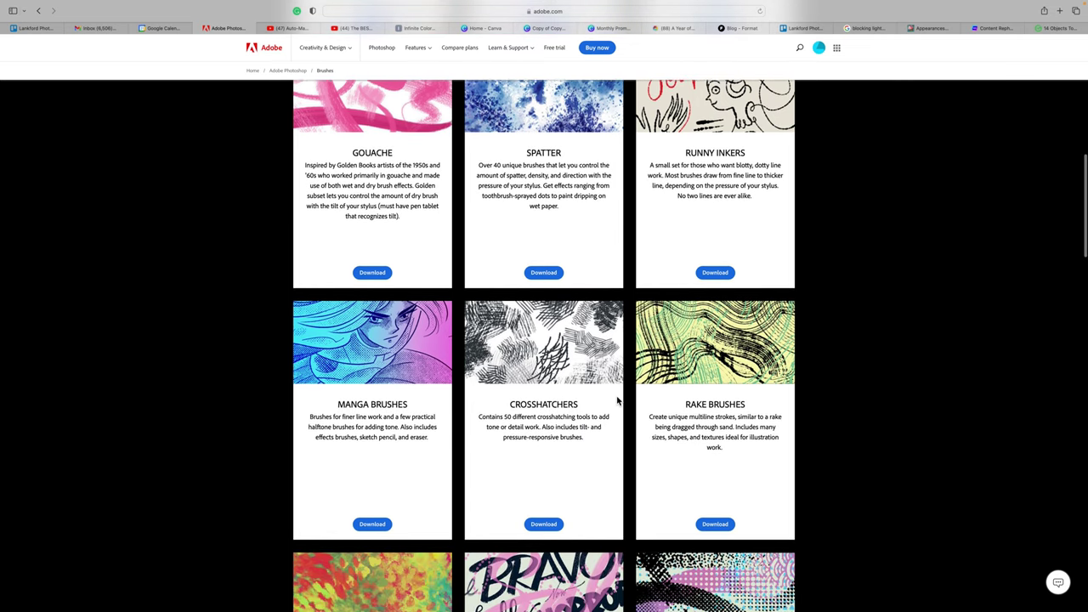
scroll(619, 401, "down", 3)
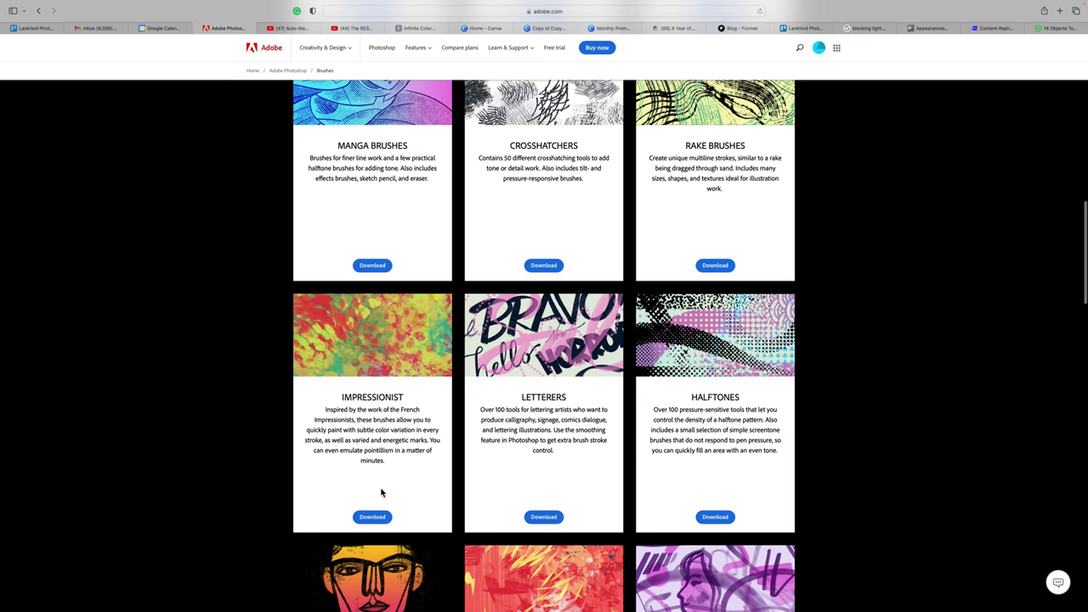
scroll(381, 493, "down", 6)
scroll(380, 493, "down", 1)
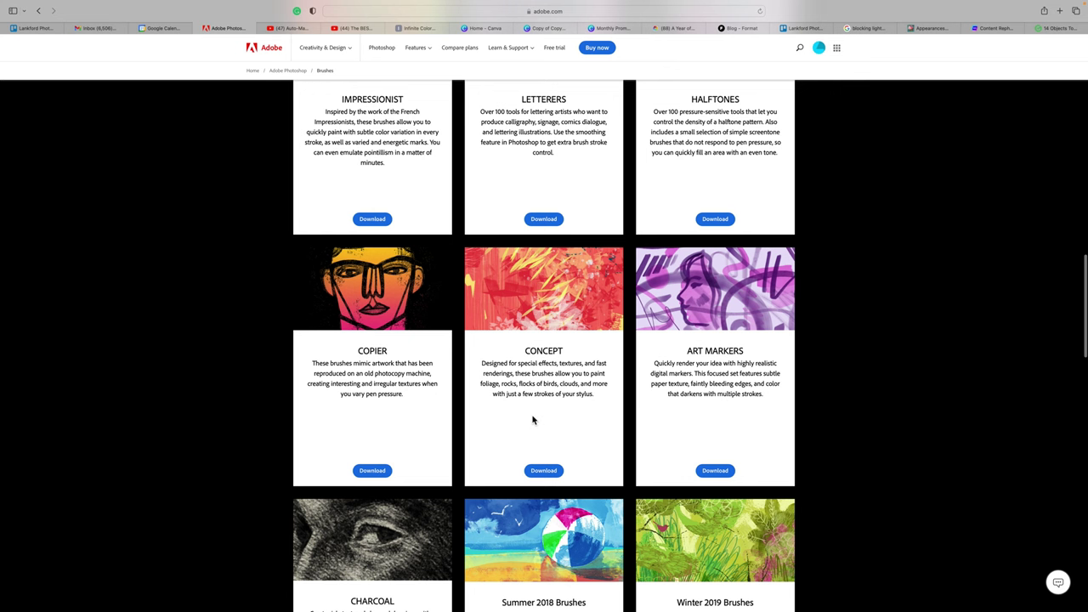
scroll(534, 418, "down", 5)
scroll(532, 417, "down", 2)
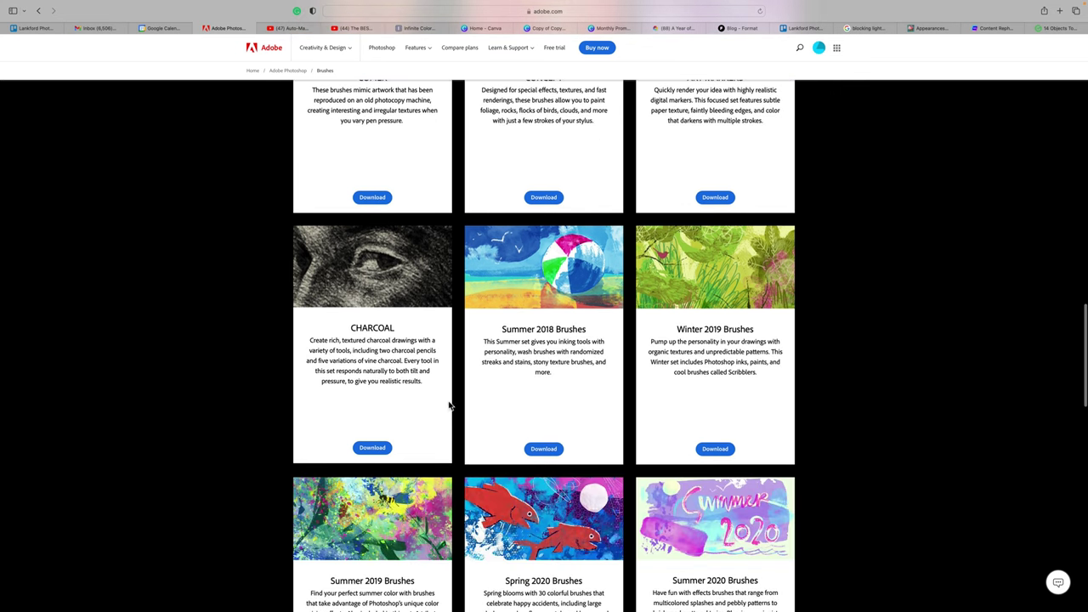
scroll(706, 408, "down", 2)
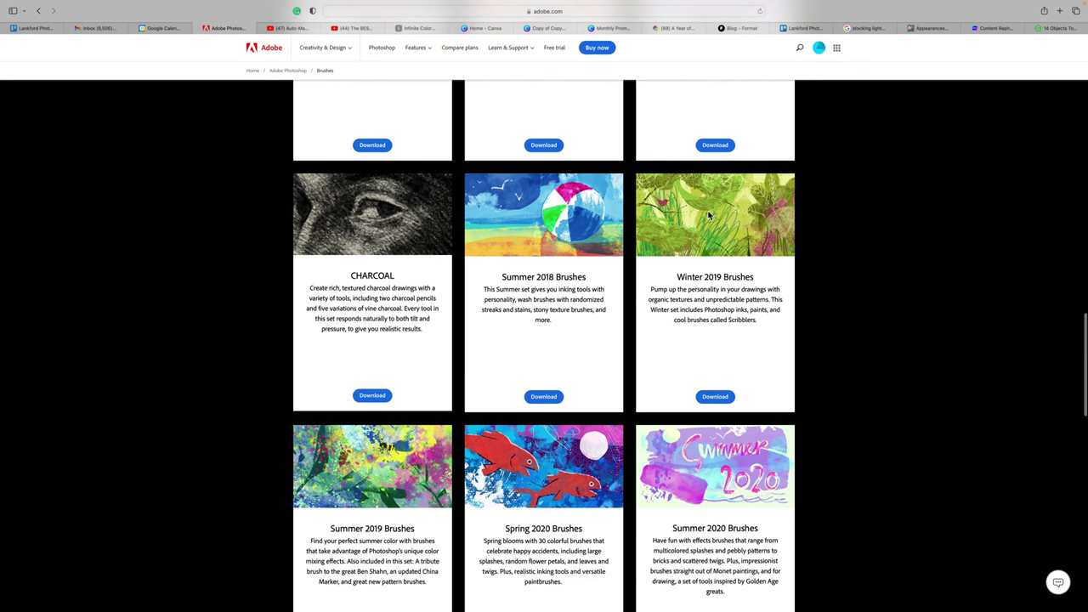
scroll(684, 484, "down", 1)
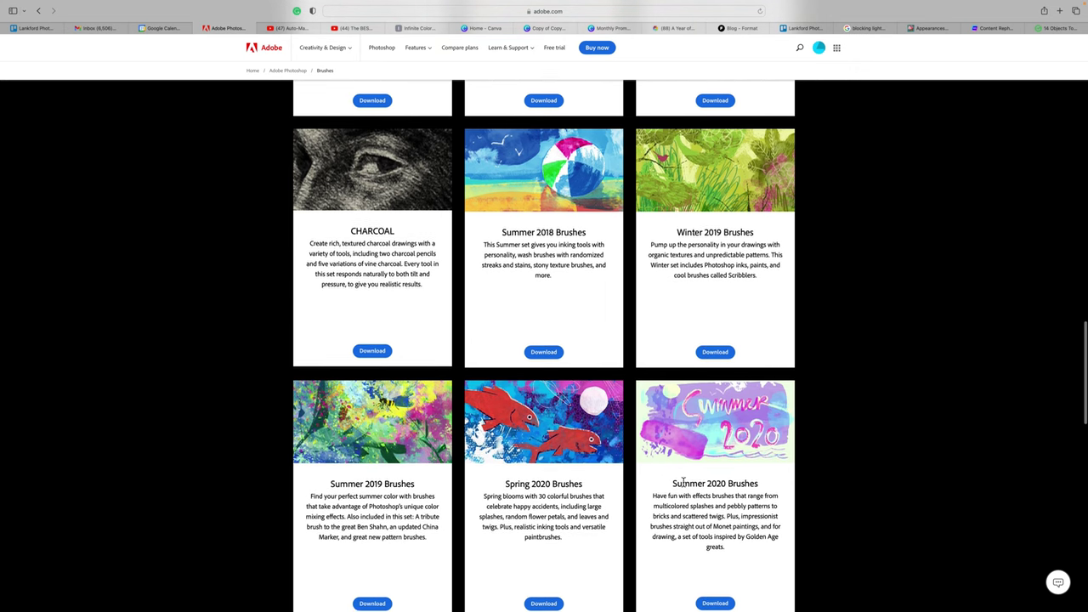
scroll(684, 484, "down", 5)
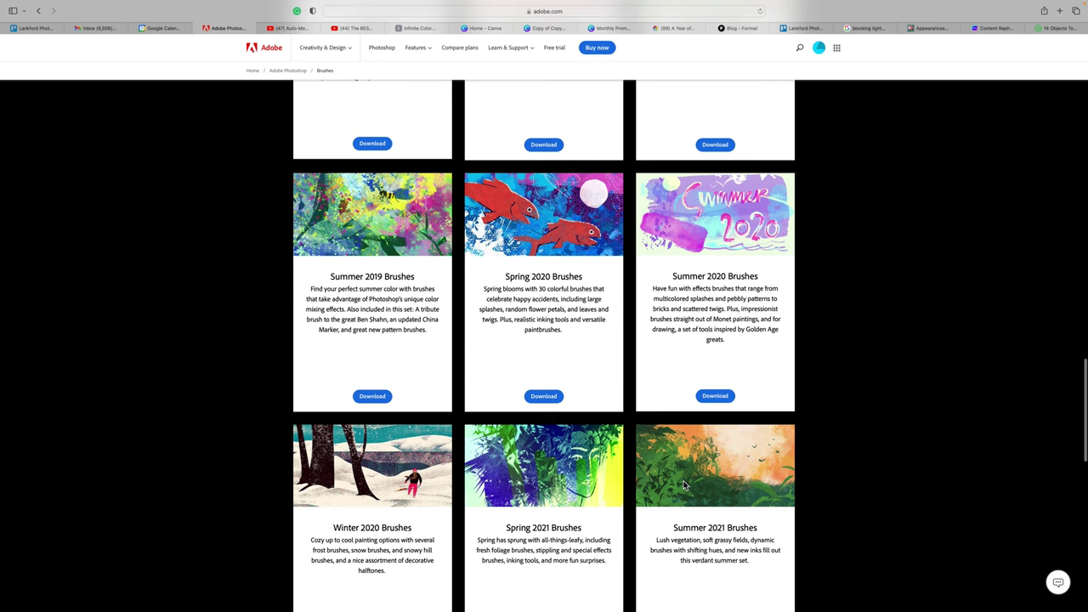
scroll(684, 484, "down", 2)
scroll(685, 484, "down", 1)
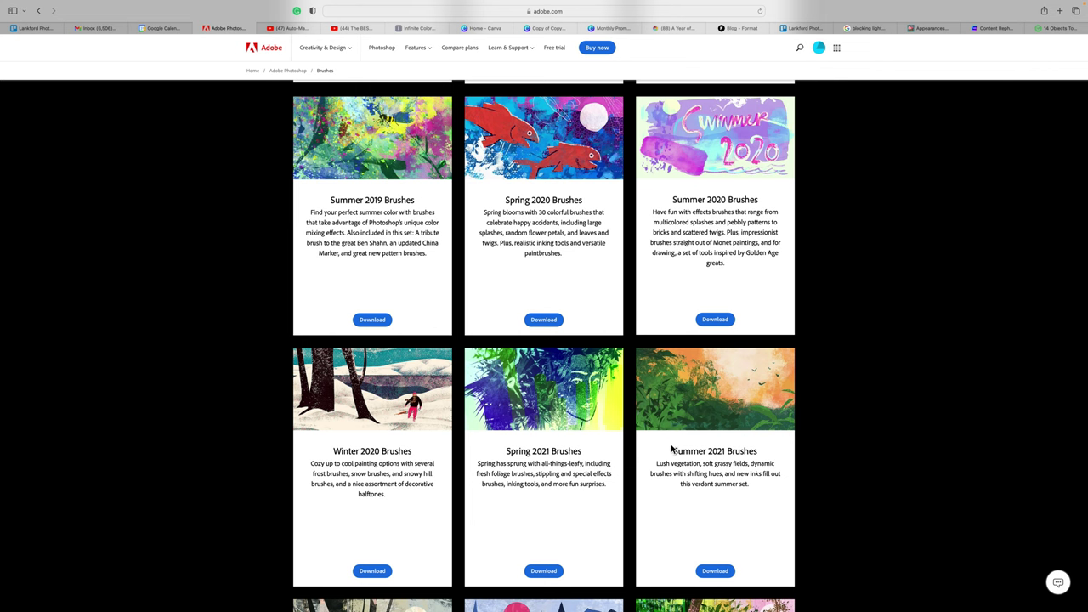
scroll(672, 449, "down", 8)
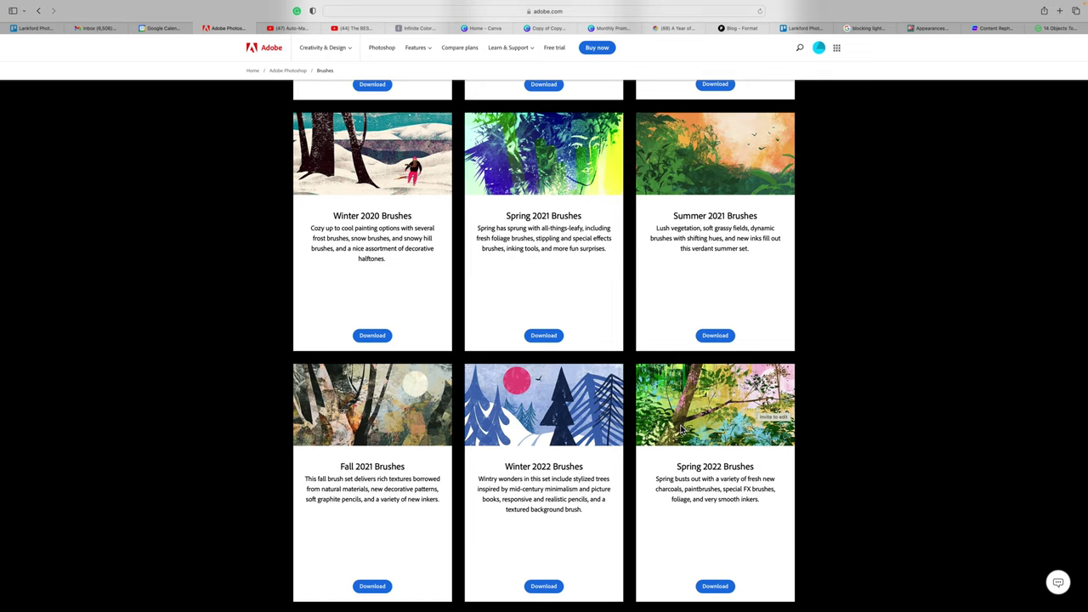
scroll(680, 430, "down", 3)
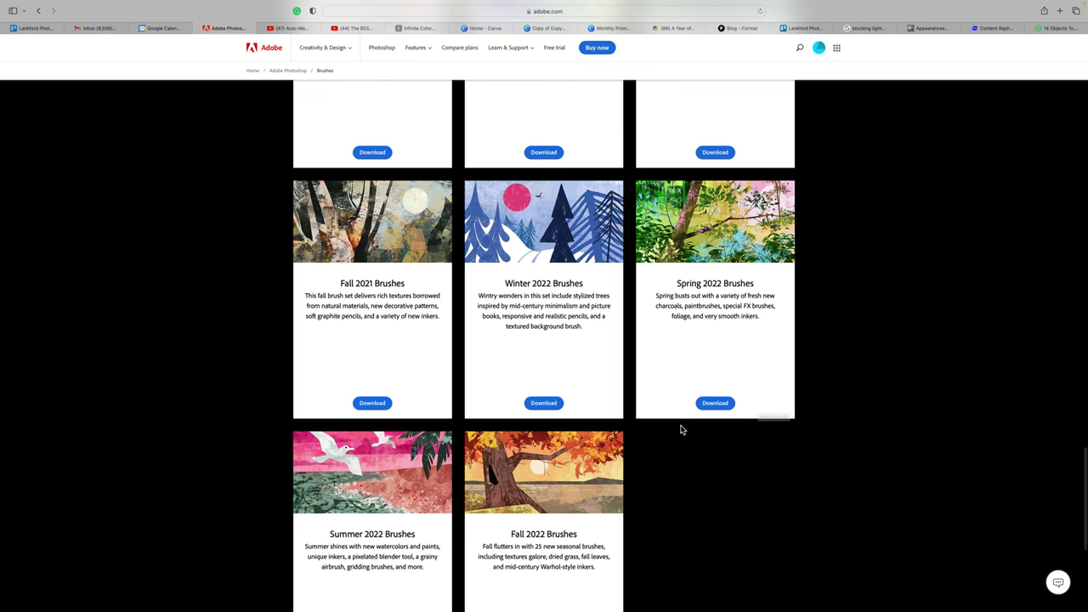
- Look back through the seasonal and media brush sets to the page's installation instructions and the Winter 2023 release
scroll(680, 429, "up", 10)
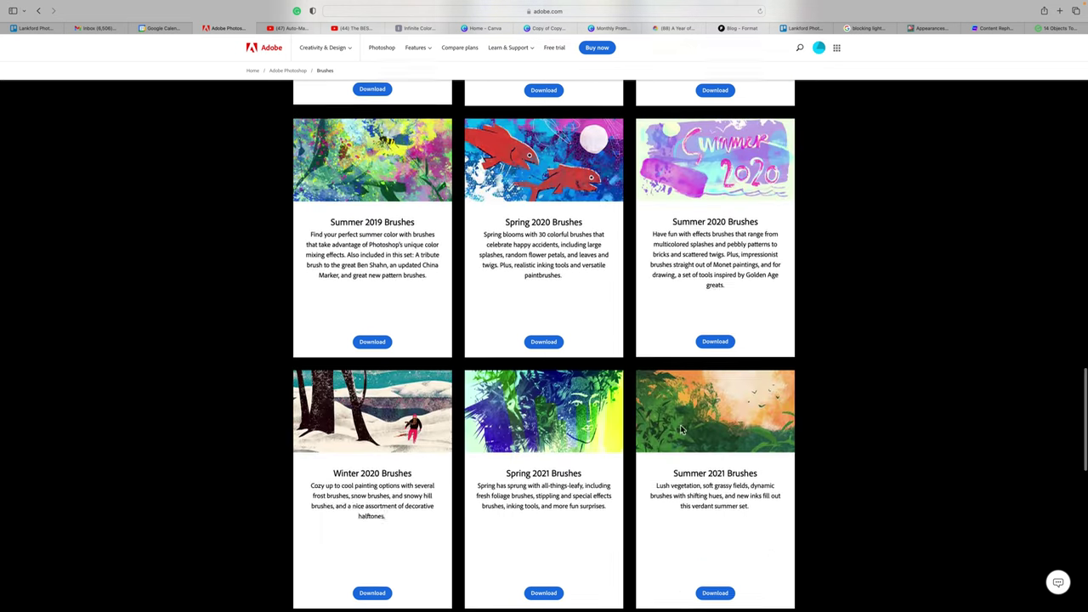
scroll(680, 429, "up", 10)
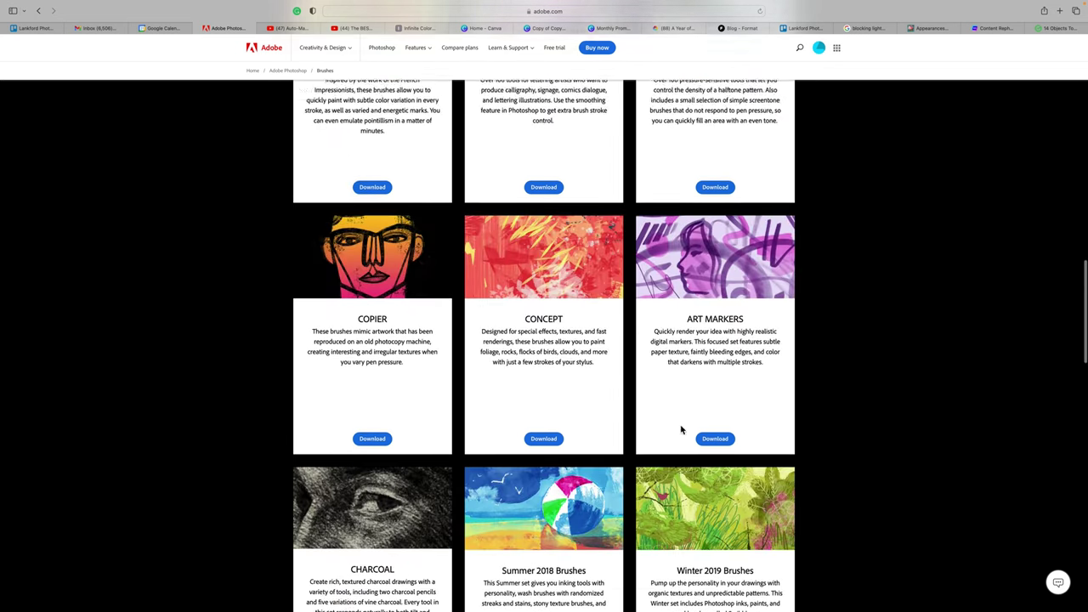
scroll(680, 430, "up", 10)
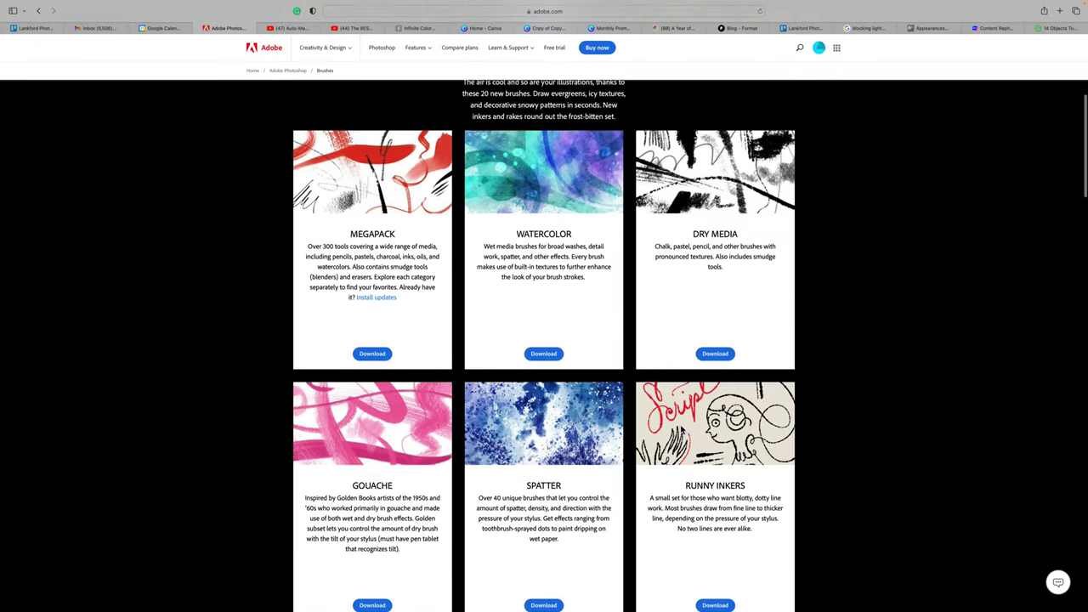
scroll(681, 430, "up", 2)
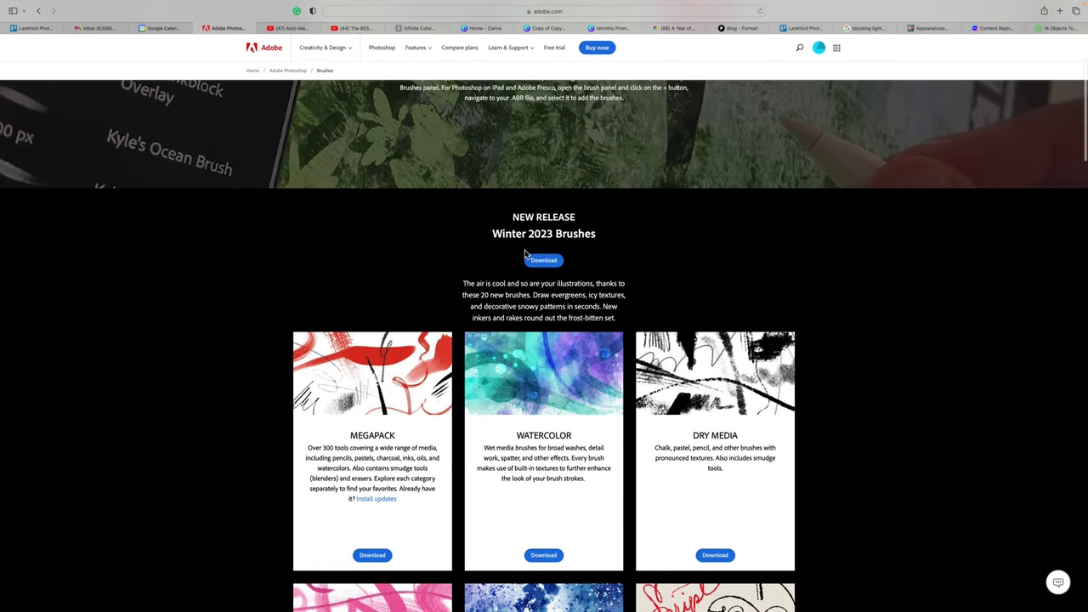
scroll(542, 234, "up", 2)
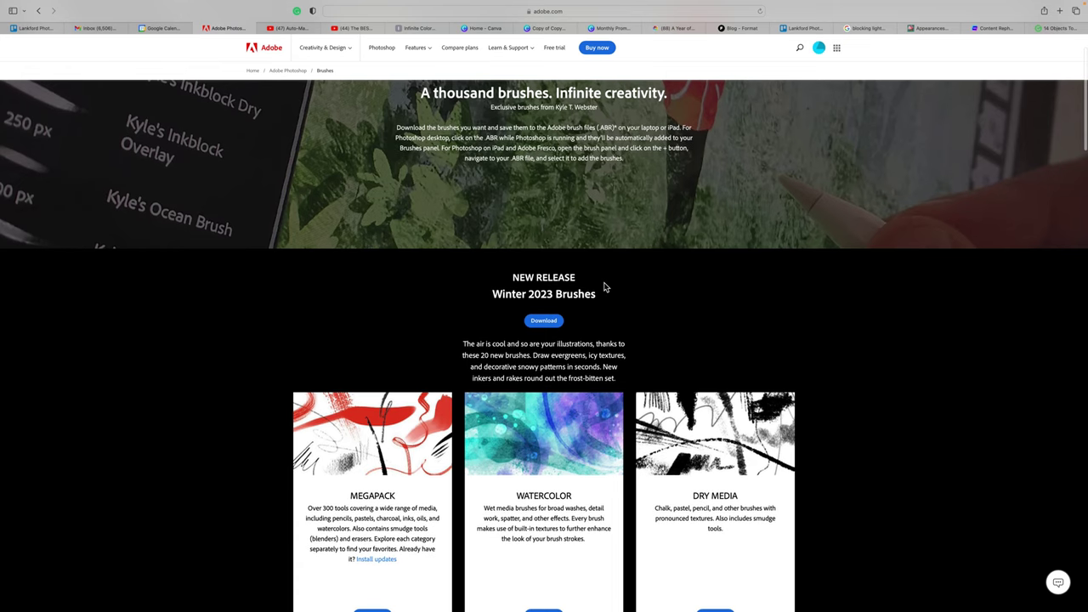
scroll(604, 285, "up", 3)
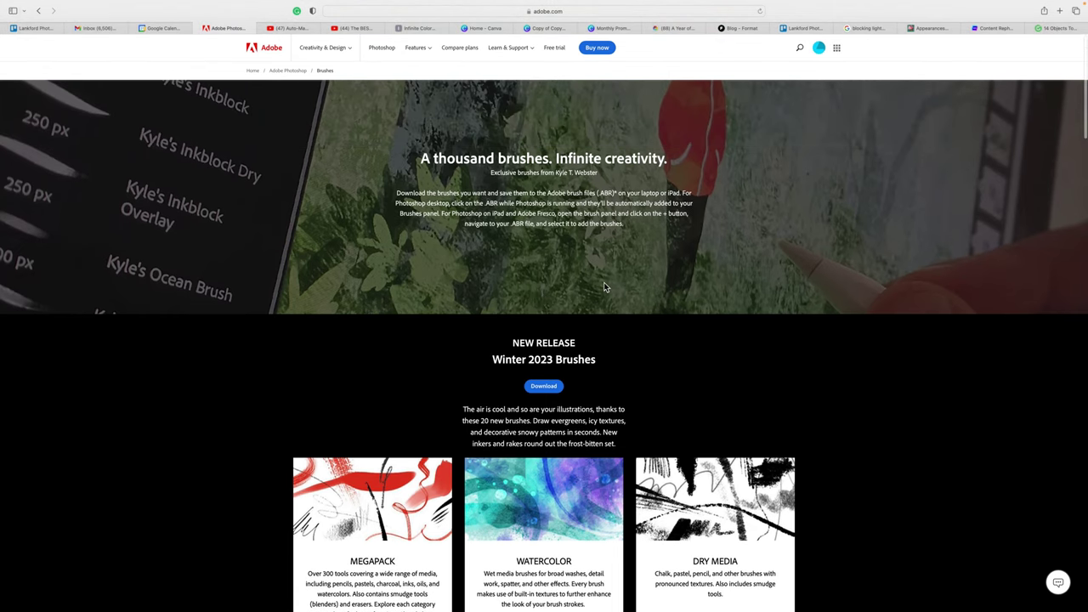
scroll(544, 433, "down", 5)
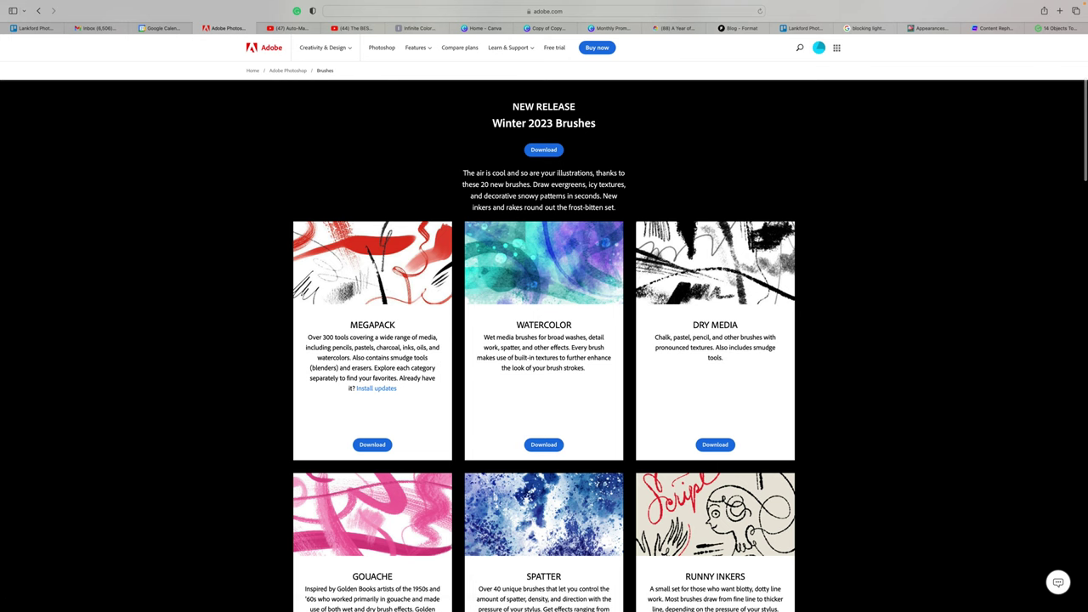
- Return to Photoshop and review the brush management options, including the one for importing downloaded brushes
left_click(785, 597)
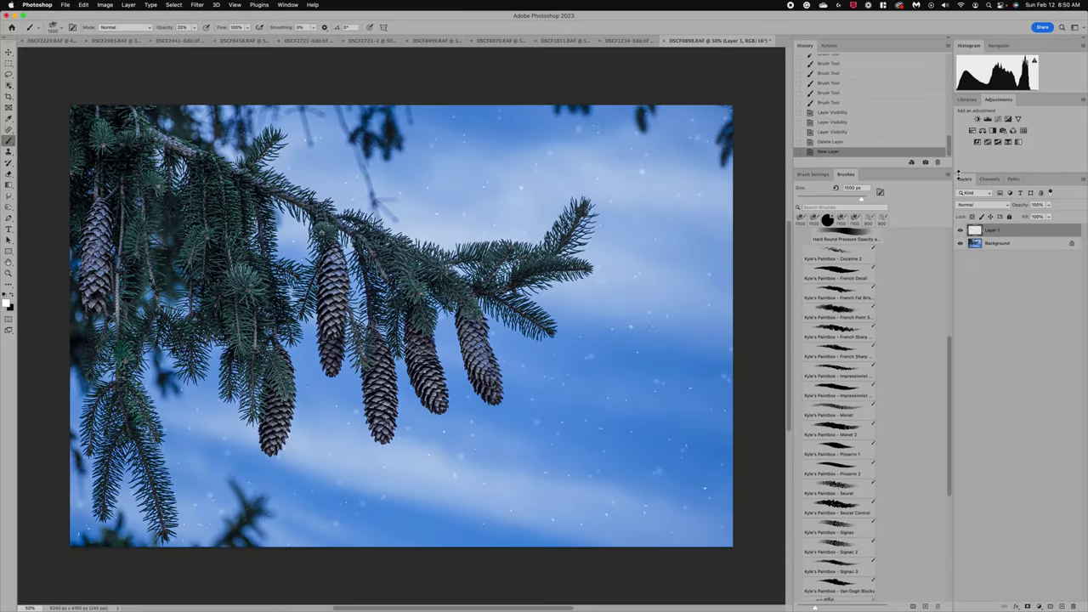
left_click(949, 174)
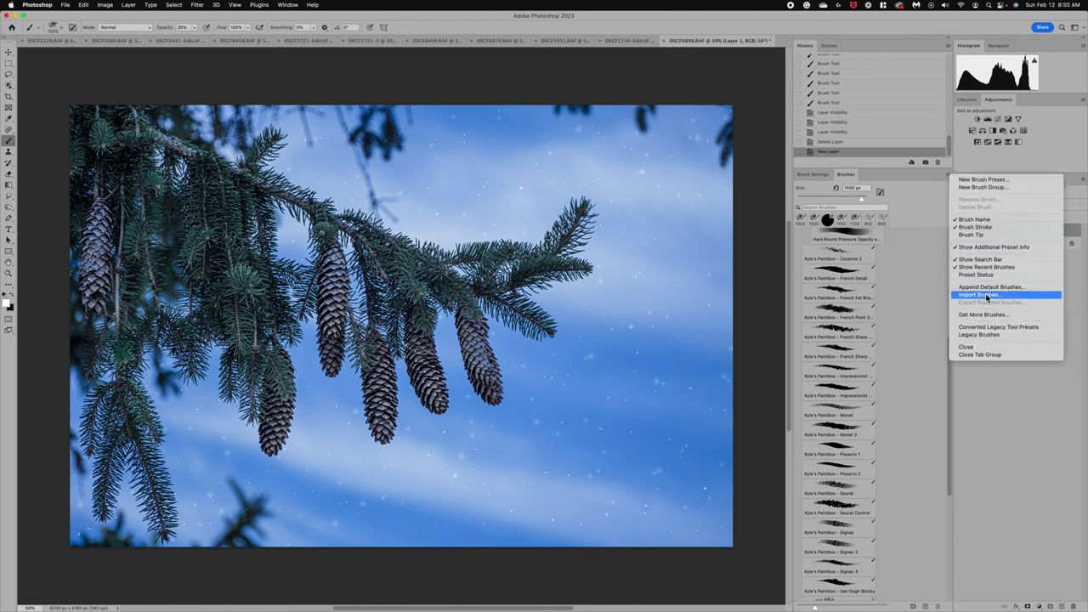
left_click(932, 387)
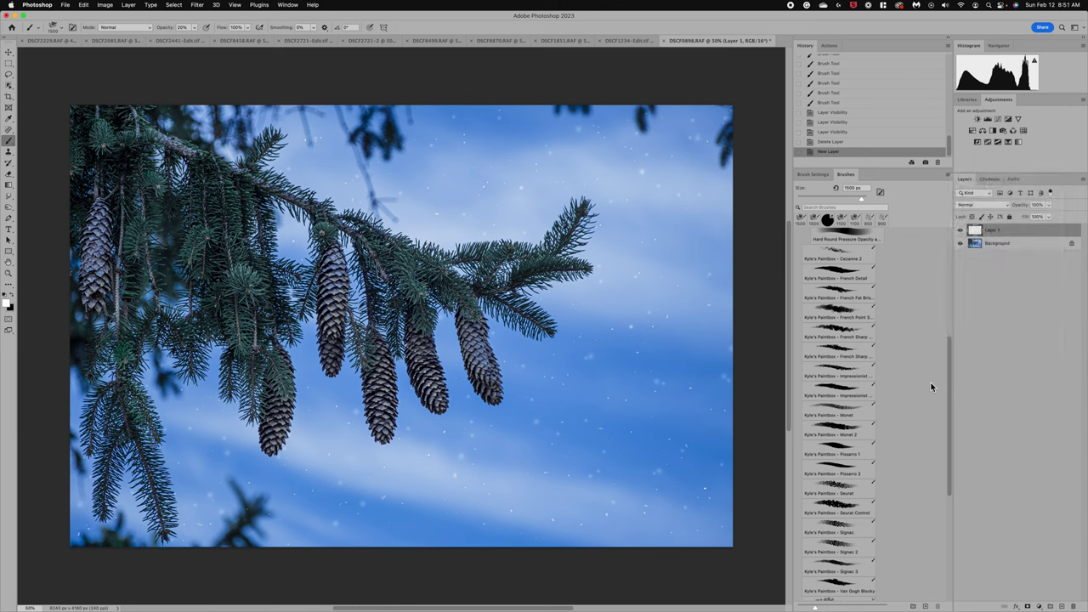
- Select the Kyle's Paintbox - Monet 2 brush and enlarge it to 700 px
left_click(842, 428)
key("bracketright")
key("bracketright")
key("bracketright")
key("bracketright")
key("bracketright")
key("bracketright")
key("bracketright")
key("bracketright")
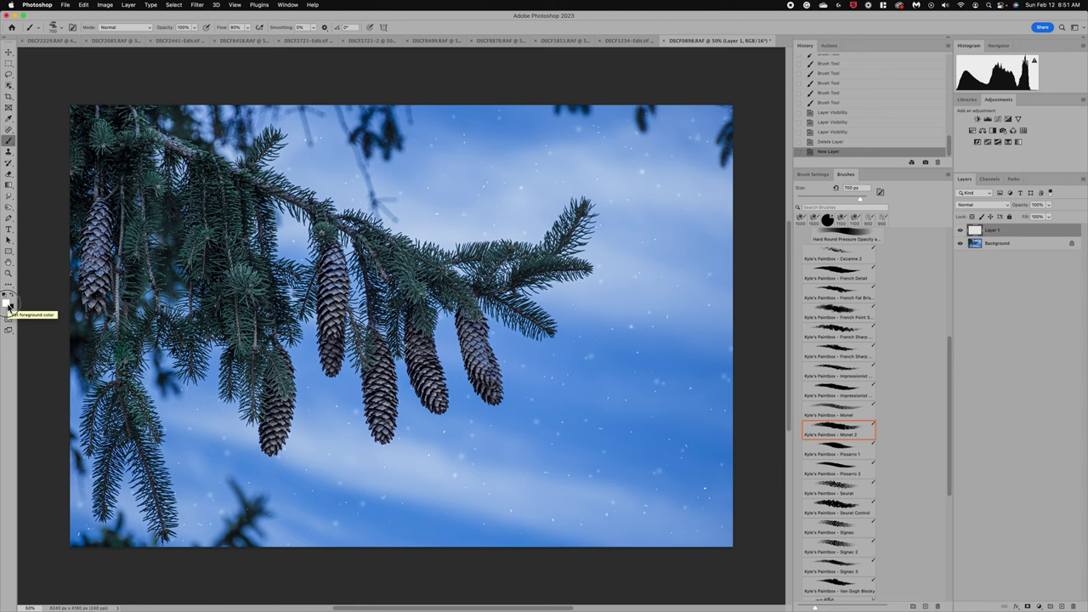
- Set the foreground colour to the pale blue #d8ddf2 sampled from the sky above the branch
left_click(8, 303)
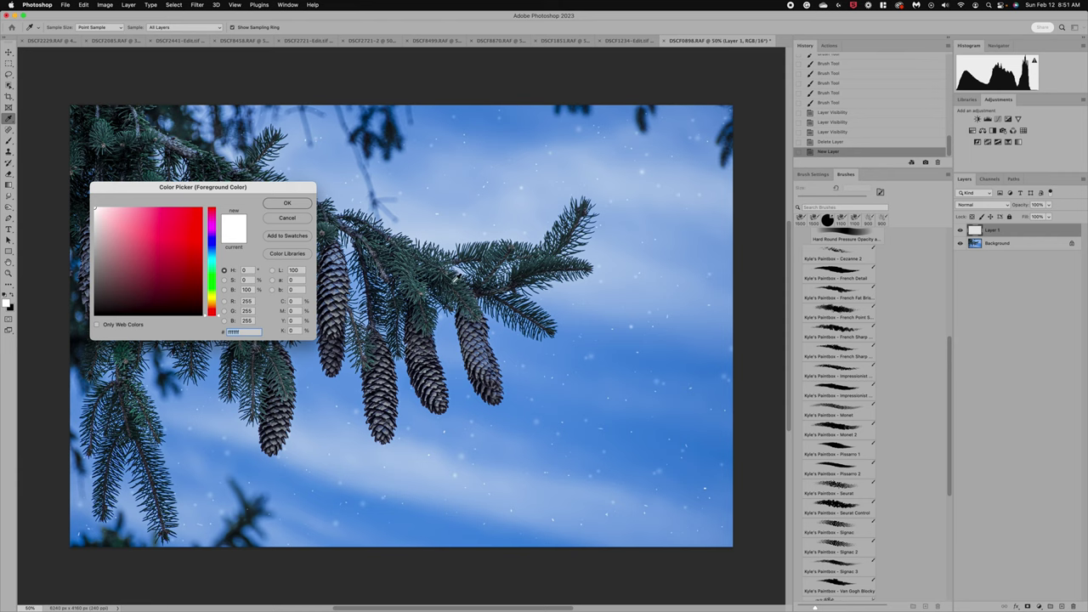
left_click(523, 189)
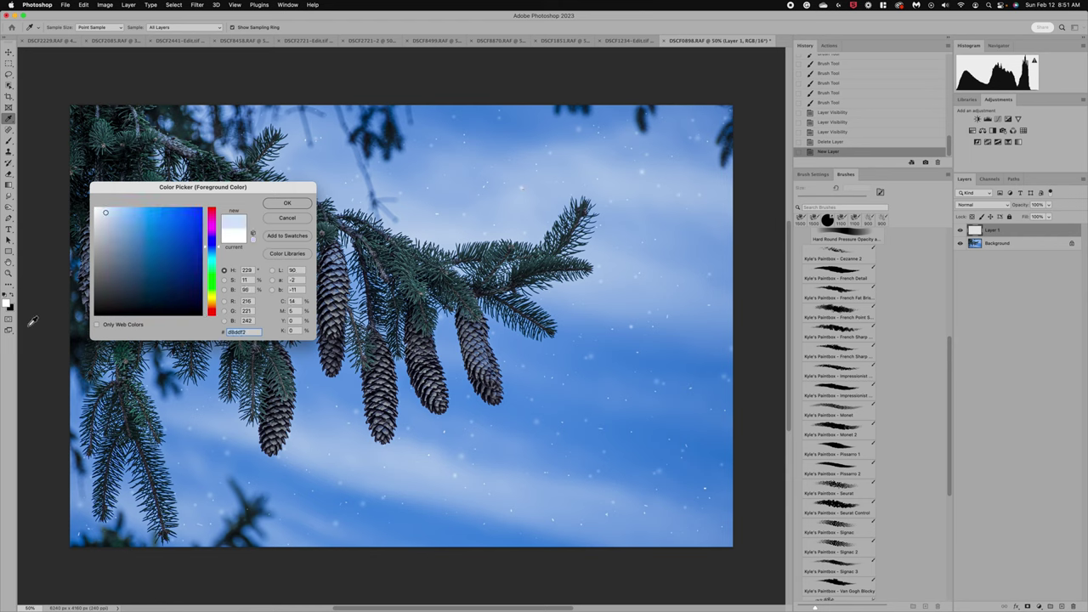
left_click(287, 203)
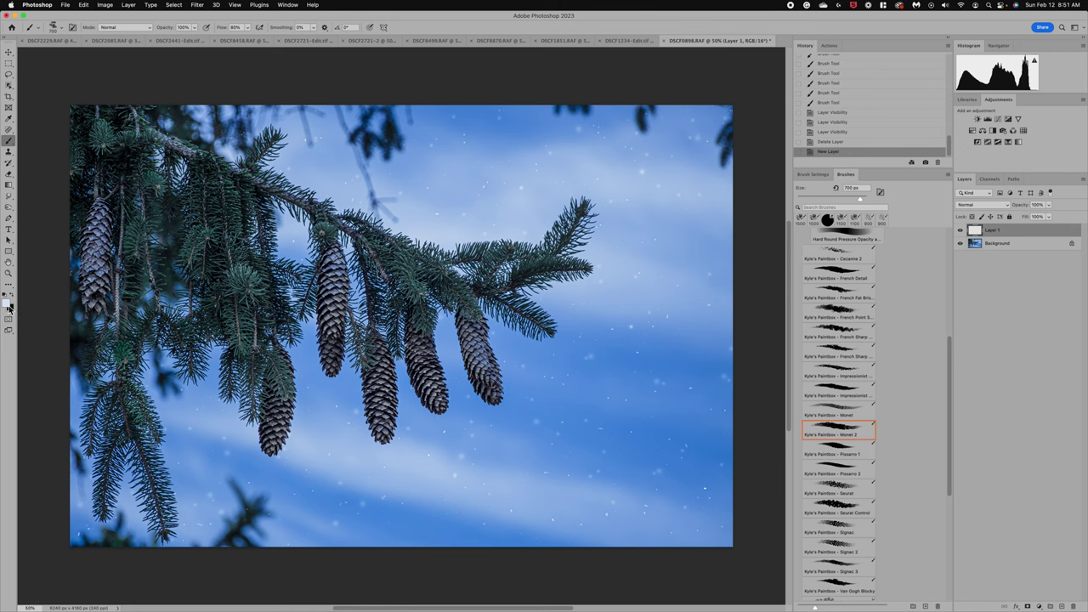
- Lower the brush opacity to 50% and try Monet 2 strokes at three spots in the sky on Layer 1
left_click(195, 32)
left_click_drag(197, 40, 167, 40)
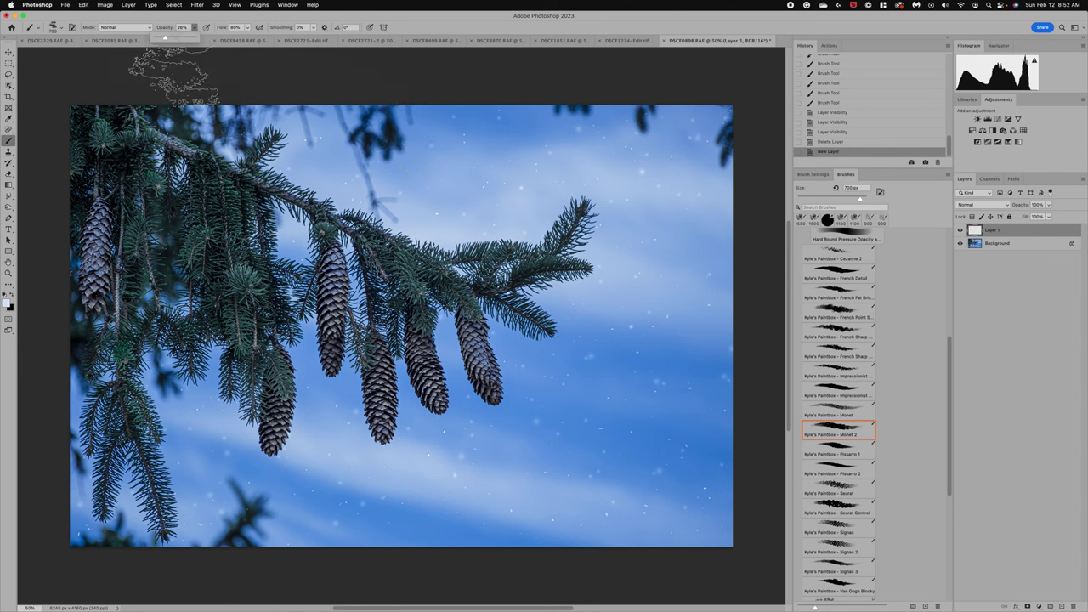
left_click(474, 174)
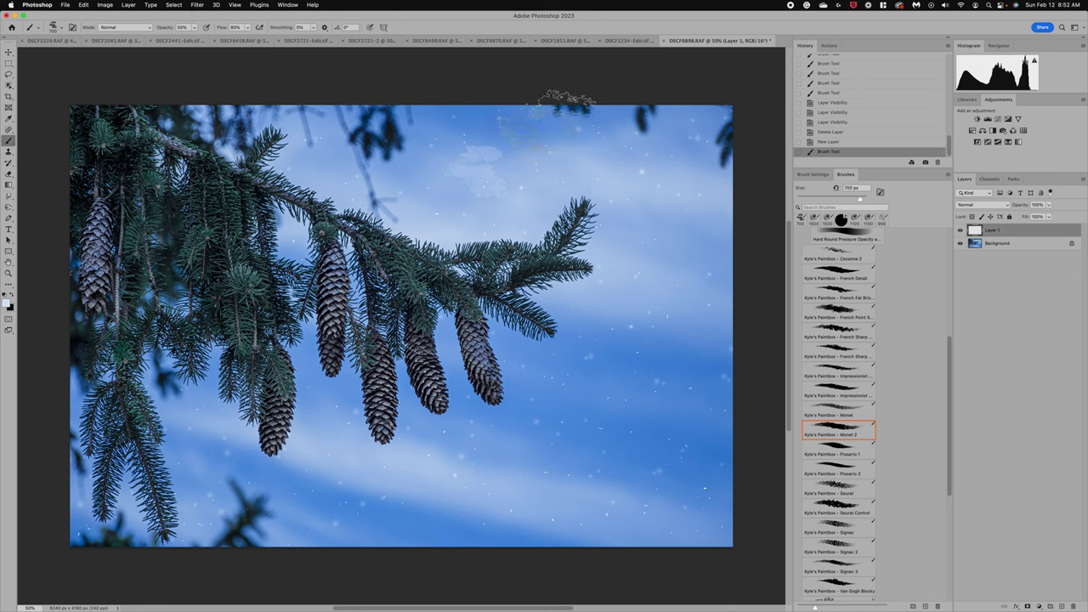
left_click_drag(577, 158, 661, 170)
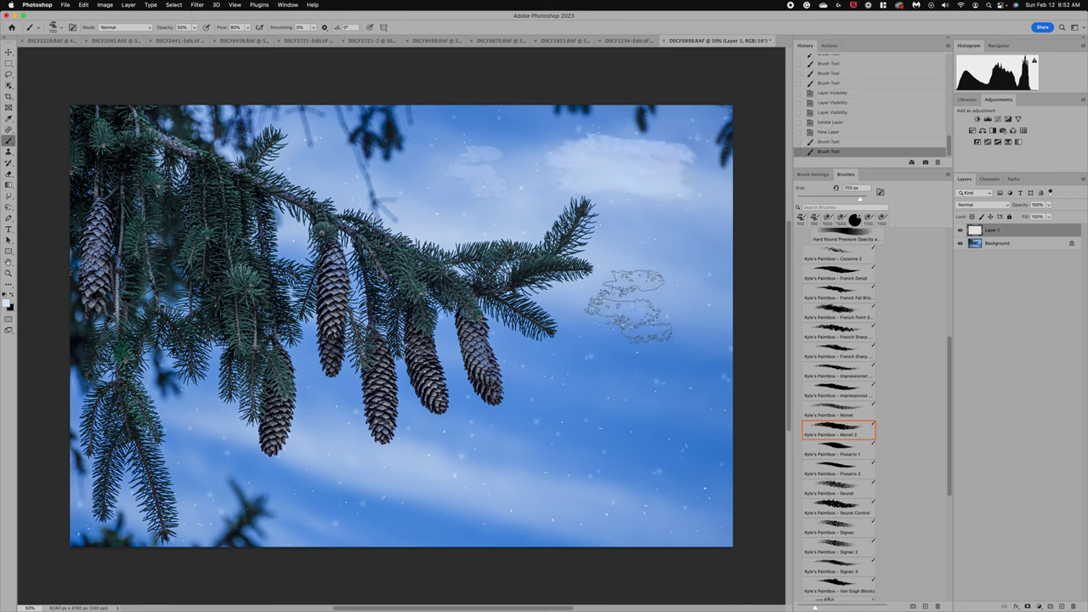
left_click_drag(626, 306, 697, 293)
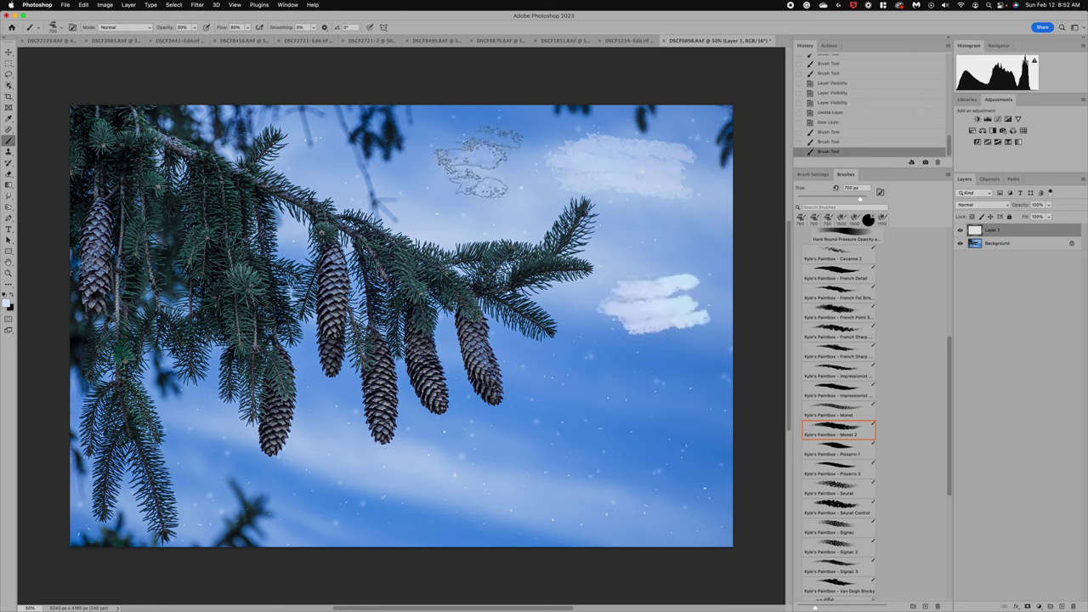
- Undo the three Monet 2 test strokes on Layer 1
key("super+z")
key("super+z")
key("super+z")
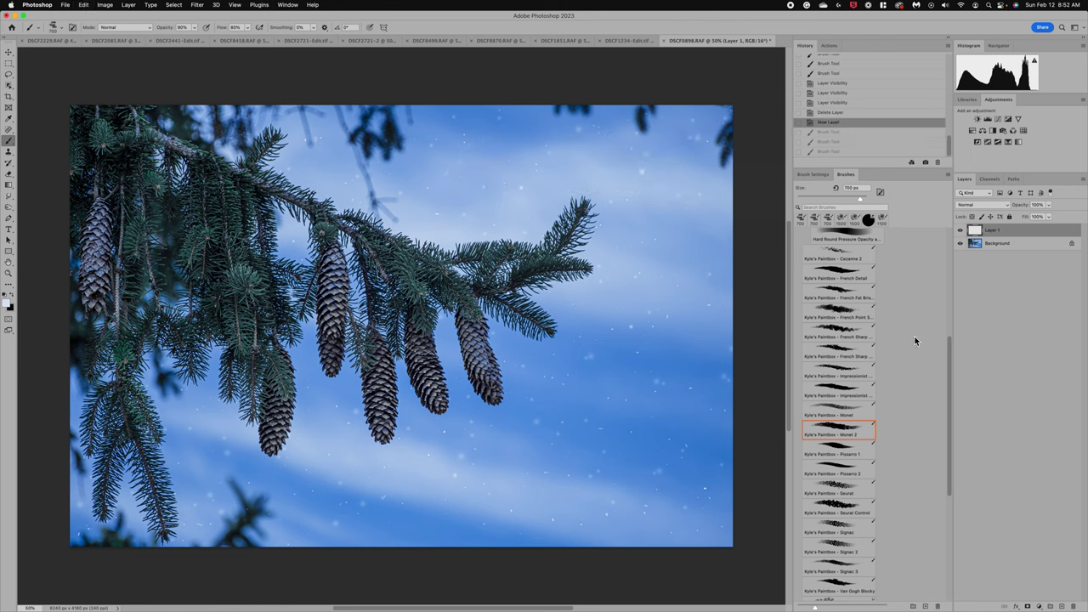
- Collapse the Impressionist brush group and expand the Winter-2023 group, keeping Layer 1 as the active layer
scroll(872, 317, "up", 5)
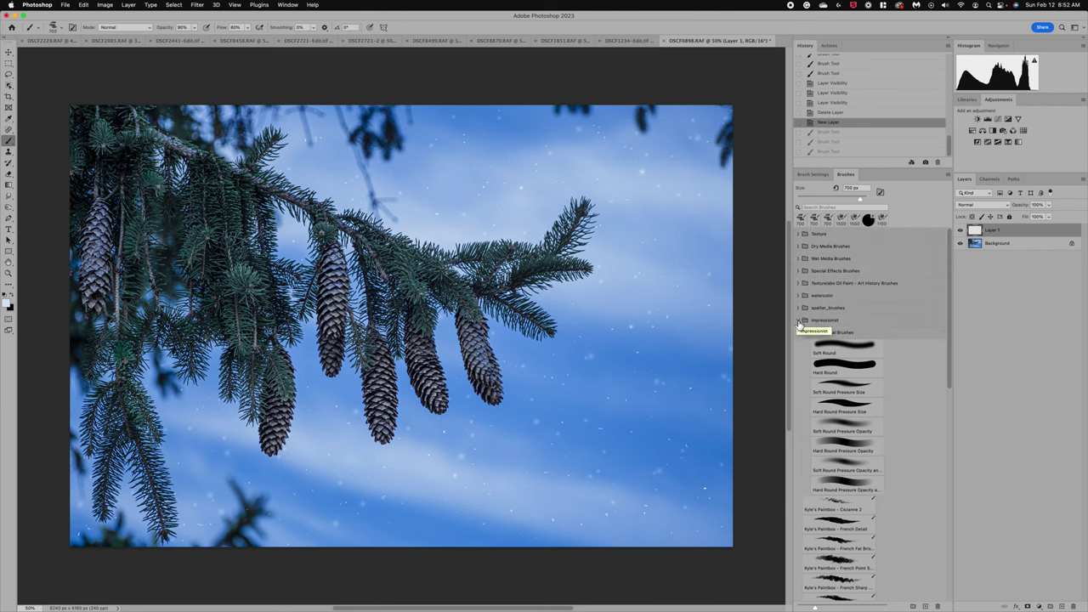
left_click(799, 321)
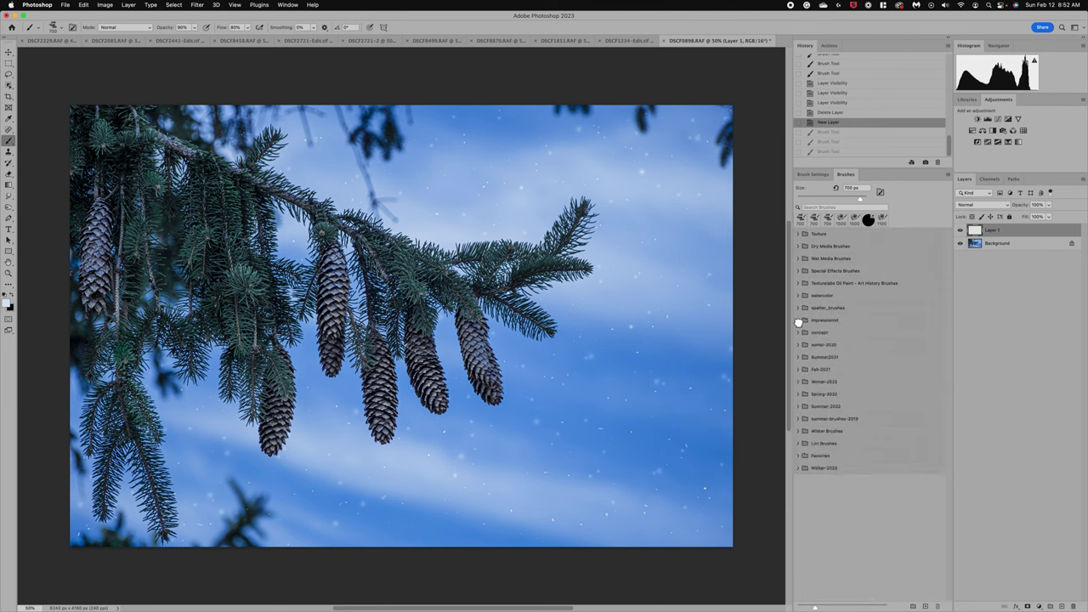
left_click(975, 244)
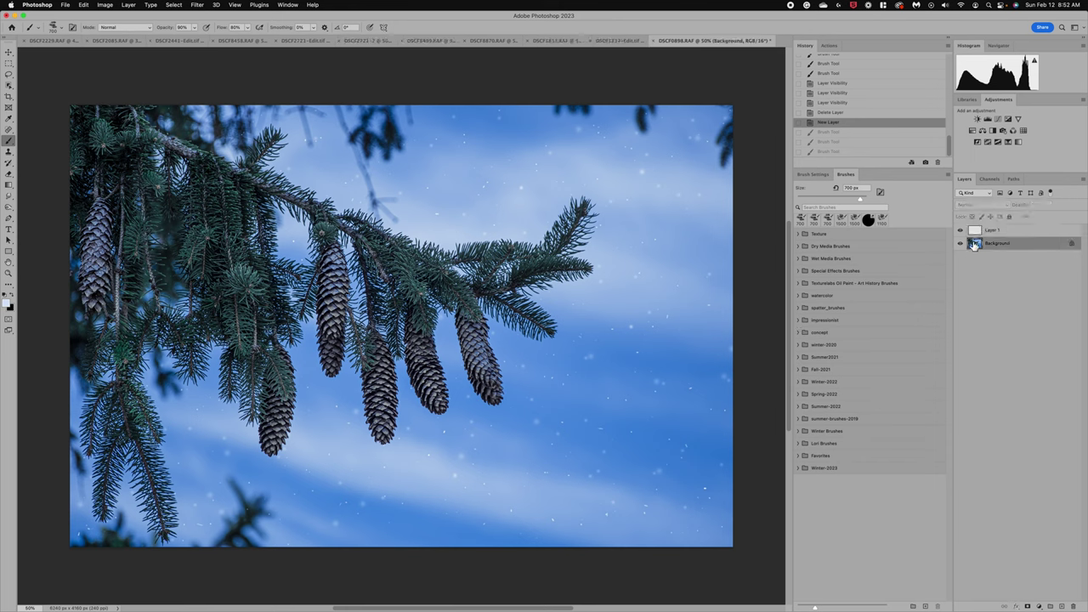
left_click(976, 230)
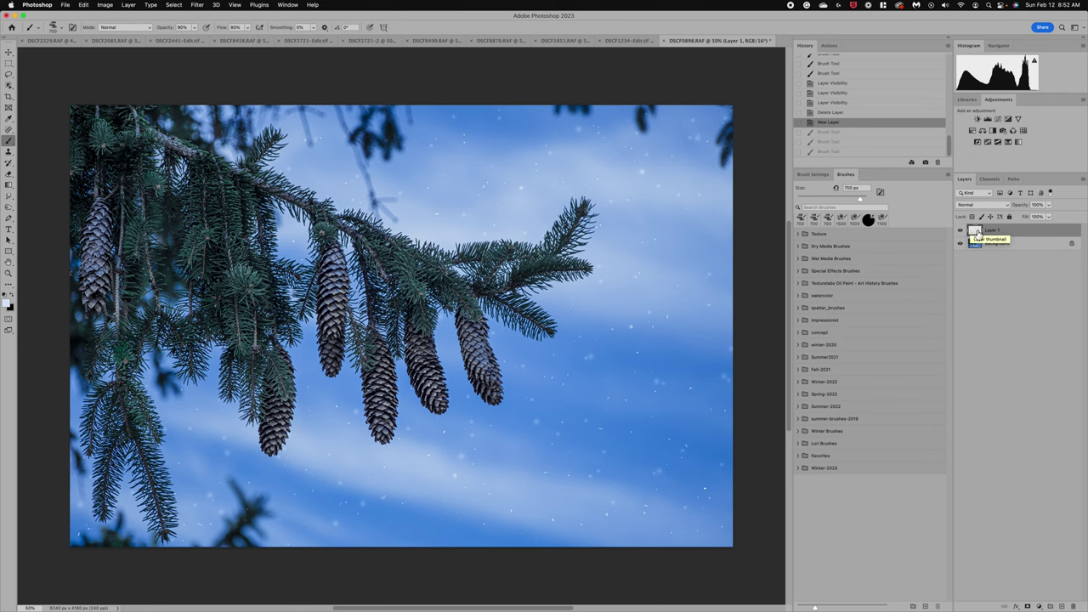
left_click(799, 469)
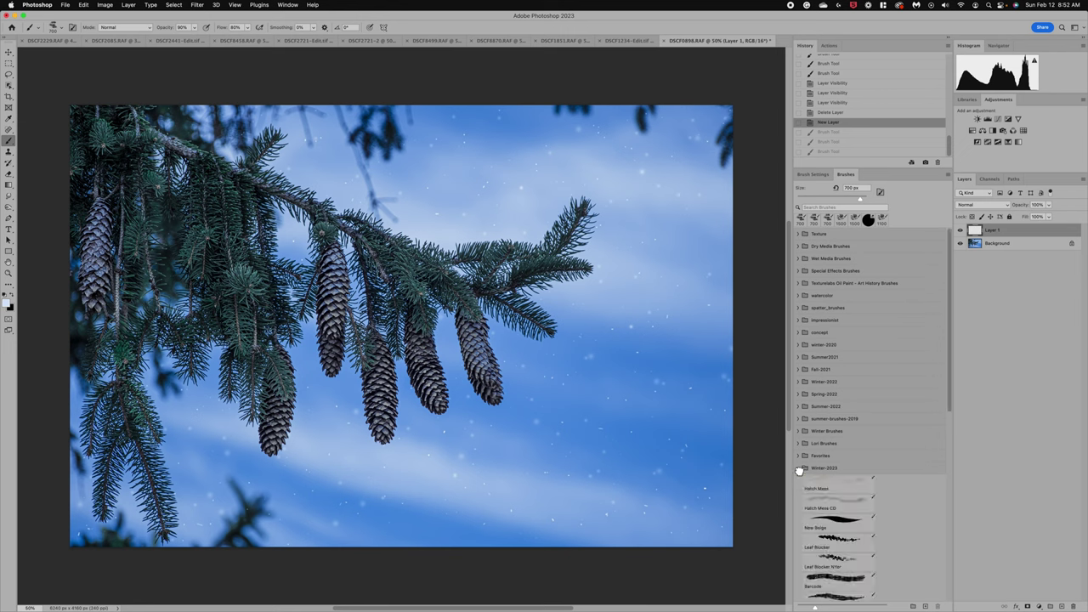
scroll(910, 487, "down", 6)
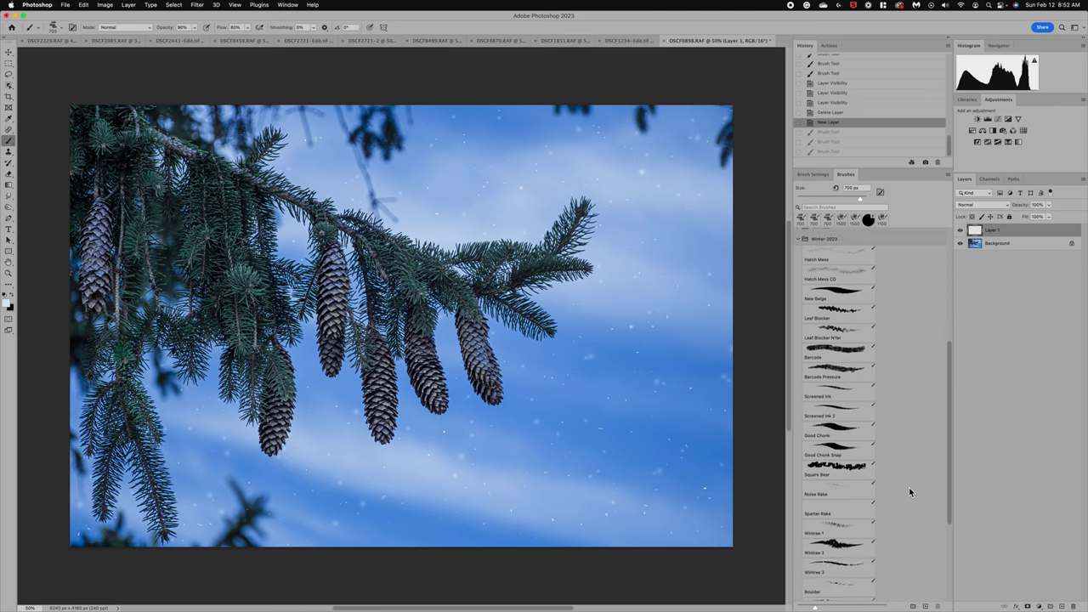
- Select the Hatch Mess brush and enlarge it to 1000 px to preview its tip shape over the image
left_click(840, 258)
key("bracketright")
key("bracketright")
key("bracketright")
key("bracketright")
key("bracketright")
key("bracketright")
key("bracketright")
key("bracketright")
key("bracketright")
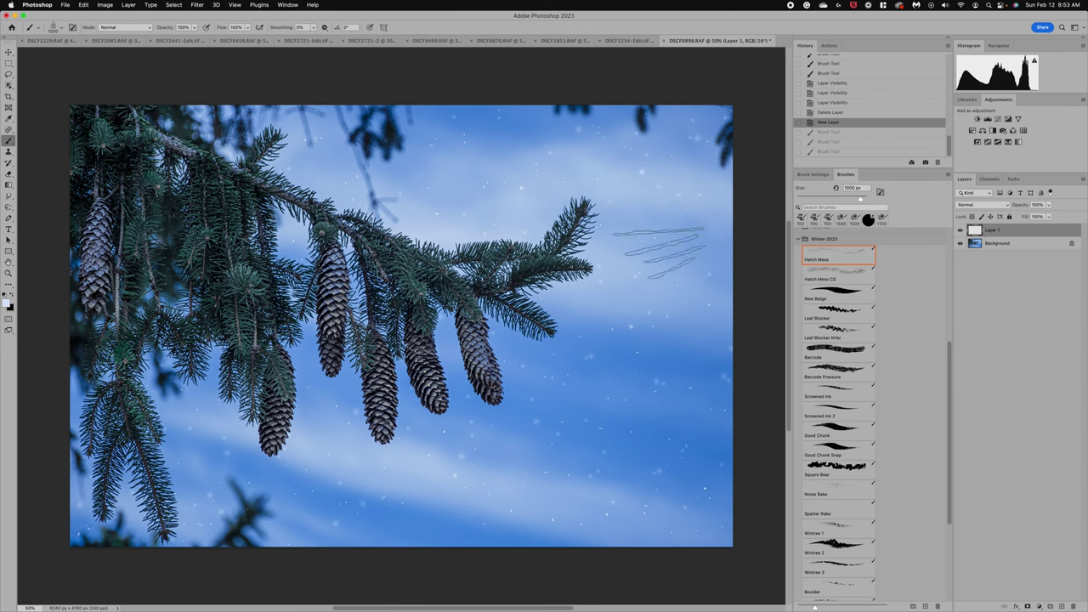
- Preview the Hatch Mess CD, Leaf Blocker, Barcode and Screened Ink brushes from the Winter-2023 group
left_click(815, 280)
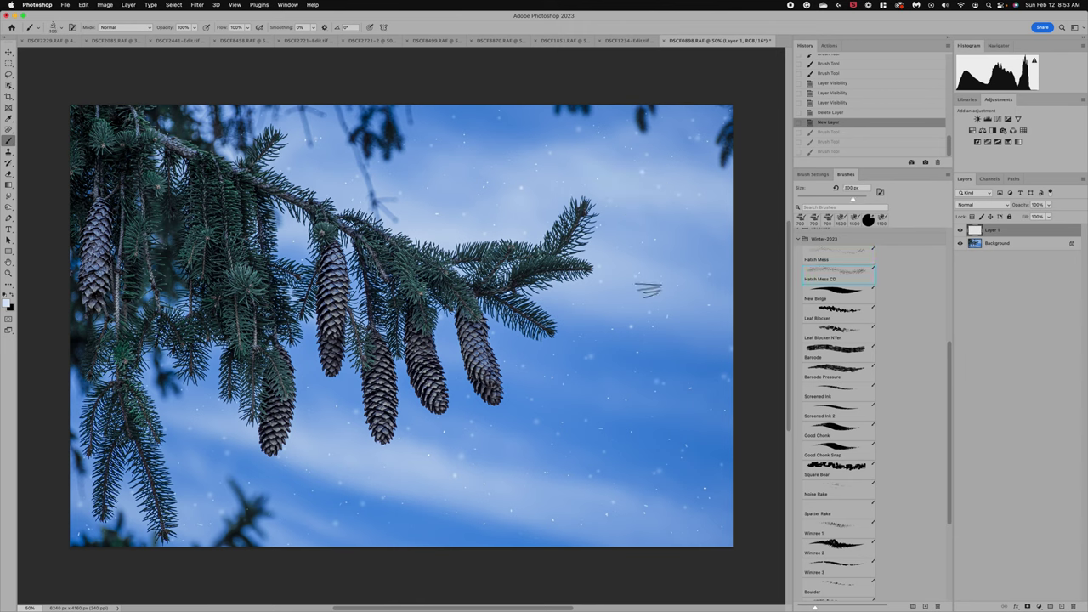
left_click(821, 313)
left_click(825, 332)
left_click(825, 355)
left_click(817, 331)
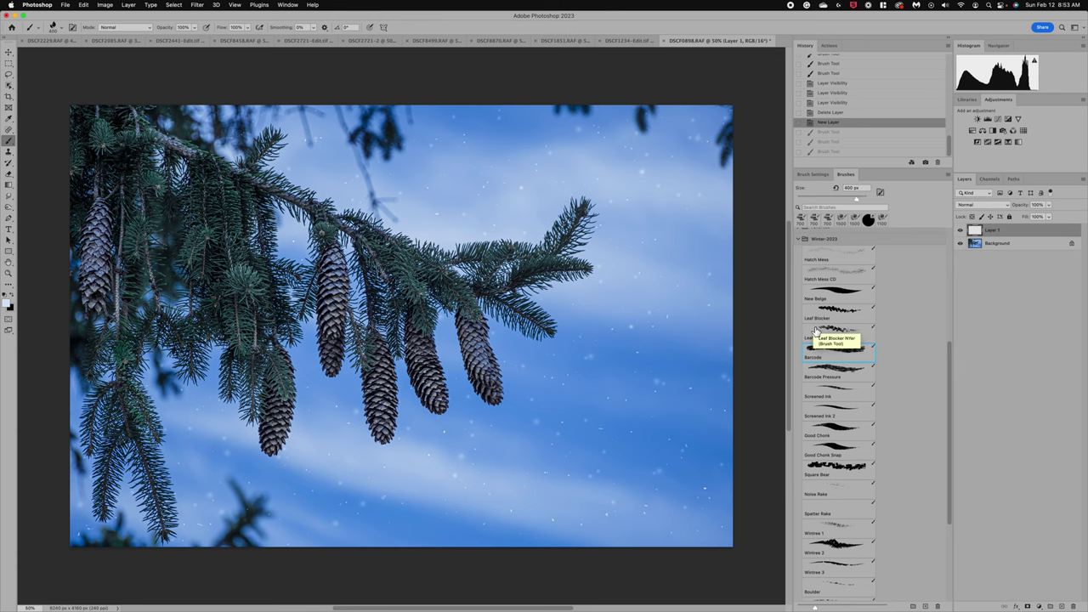
left_click(827, 393)
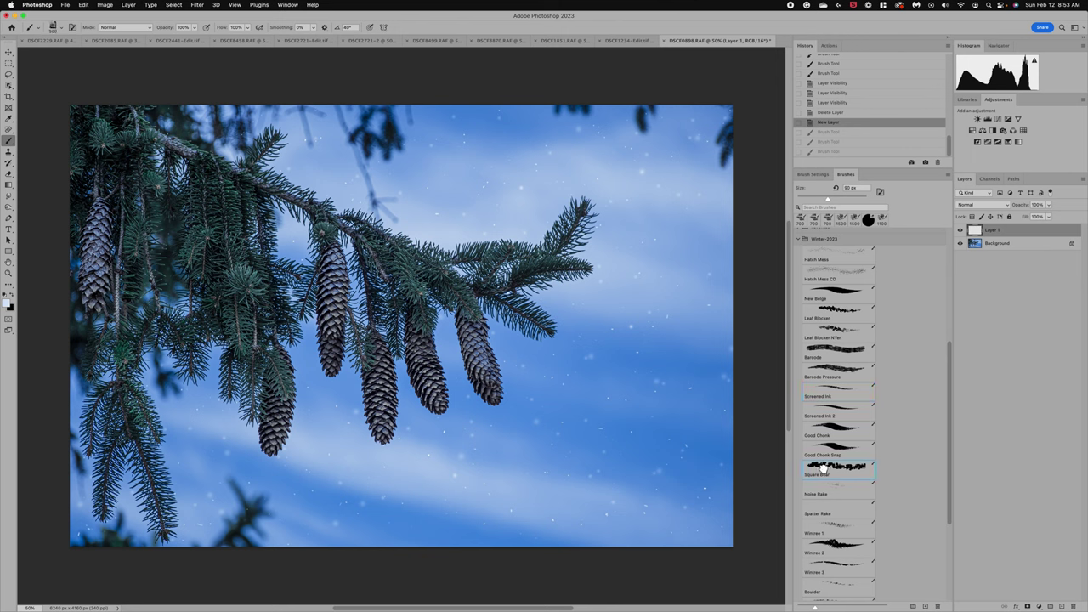
- Select the Square Bear brush and enlarge it to 1200 px to preview its tip shape over the sky
left_click(823, 471)
key("bracketright")
key("bracketright")
key("bracketright")
key("bracketright")
key("bracketright")
key("bracketright")
key("bracketright")
key("bracketright")
key("bracketright")
key("bracketright")
key("bracketright")
key("bracketright")
key("bracketright")
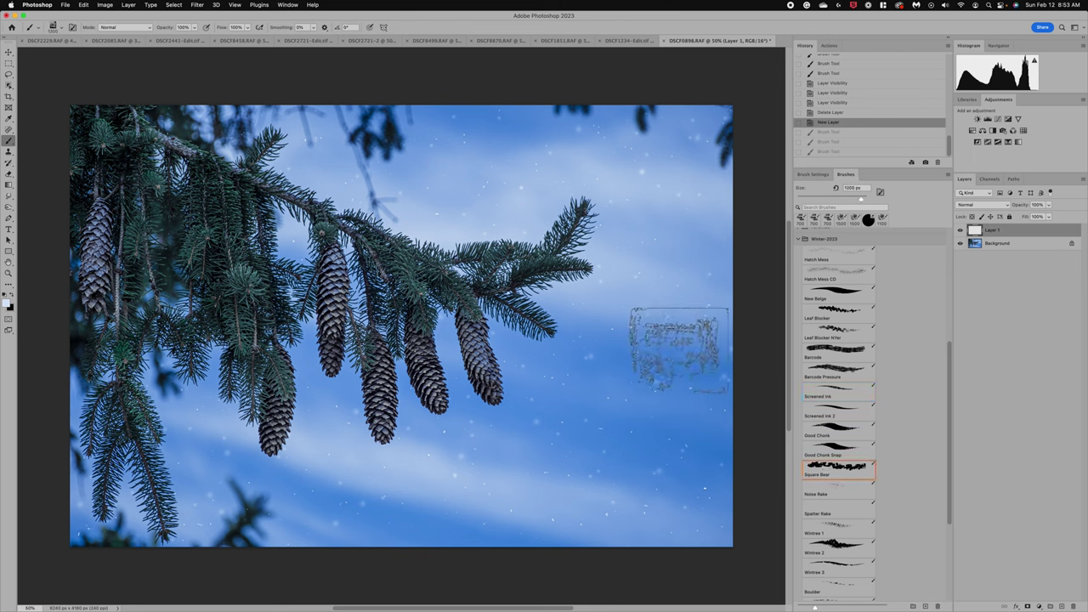
key("bracketright")
- Preview the Wintree 2, Boulder and Party 1 brushes further down the Winter-2023 group
scroll(822, 487, "down", 5)
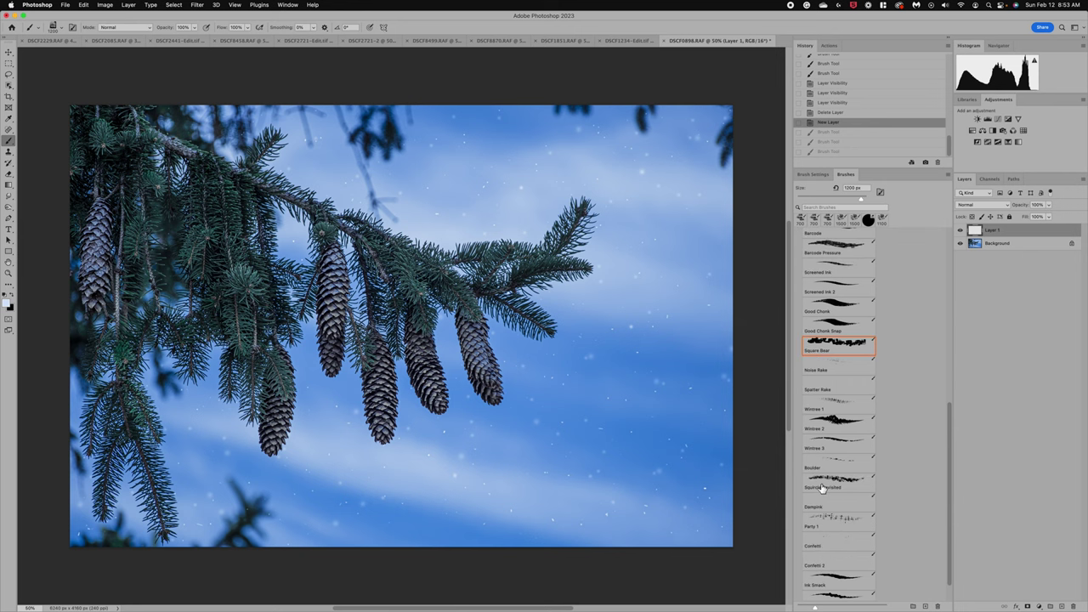
left_click(828, 430)
left_click(828, 462)
left_click(848, 485)
scroll(823, 517, "down", 2)
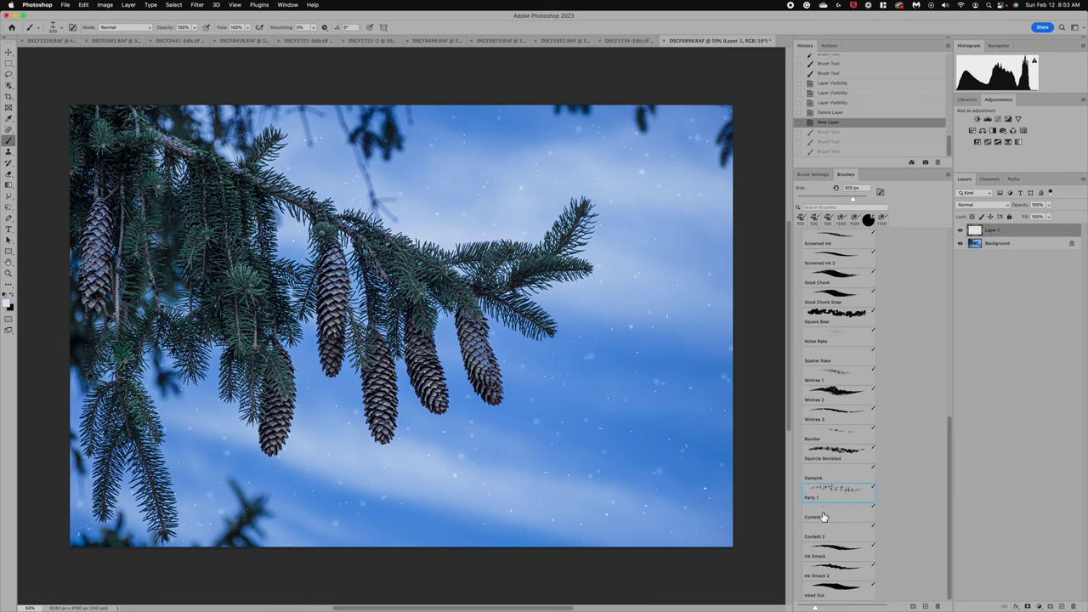
- Use the Confetti brush in white at reduced opacity to scatter flakes across the sky on Layer 1
left_click(837, 517)
left_click(489, 179)
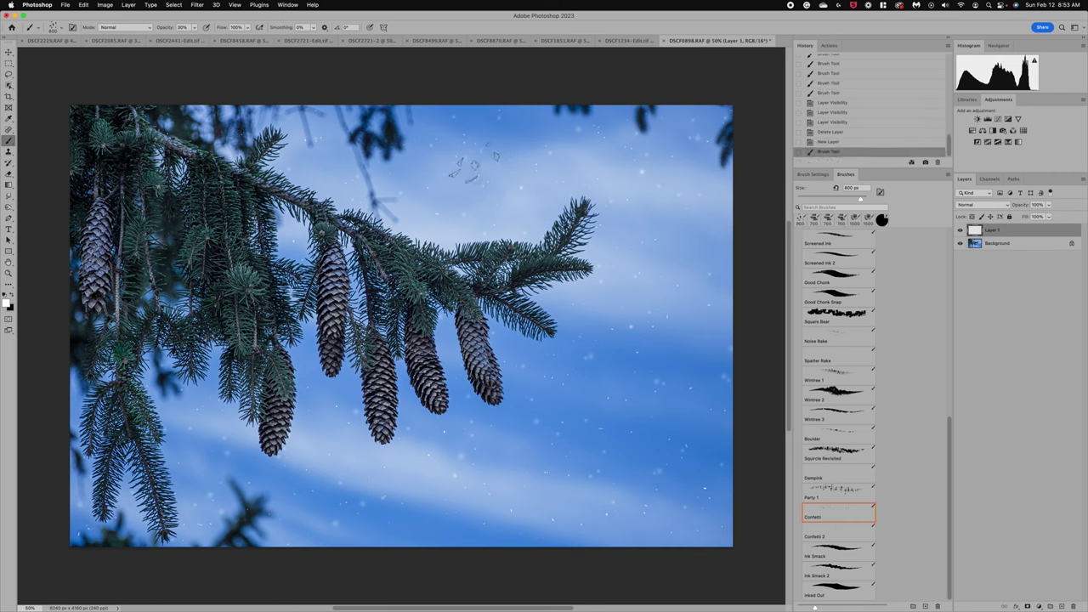
left_click(685, 188)
left_click(637, 179)
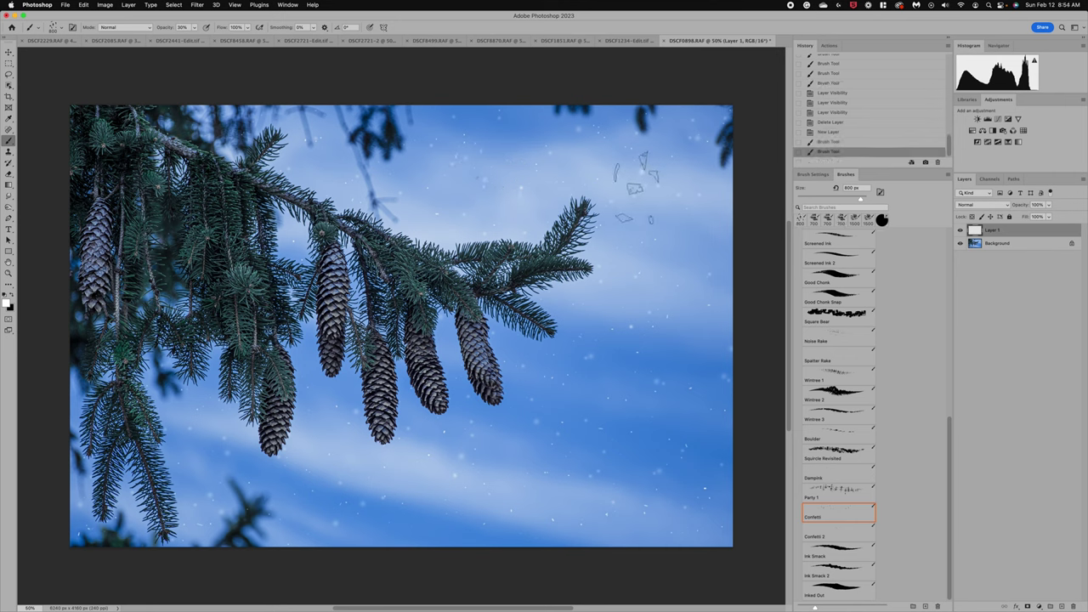
left_click(642, 255)
left_click(639, 302)
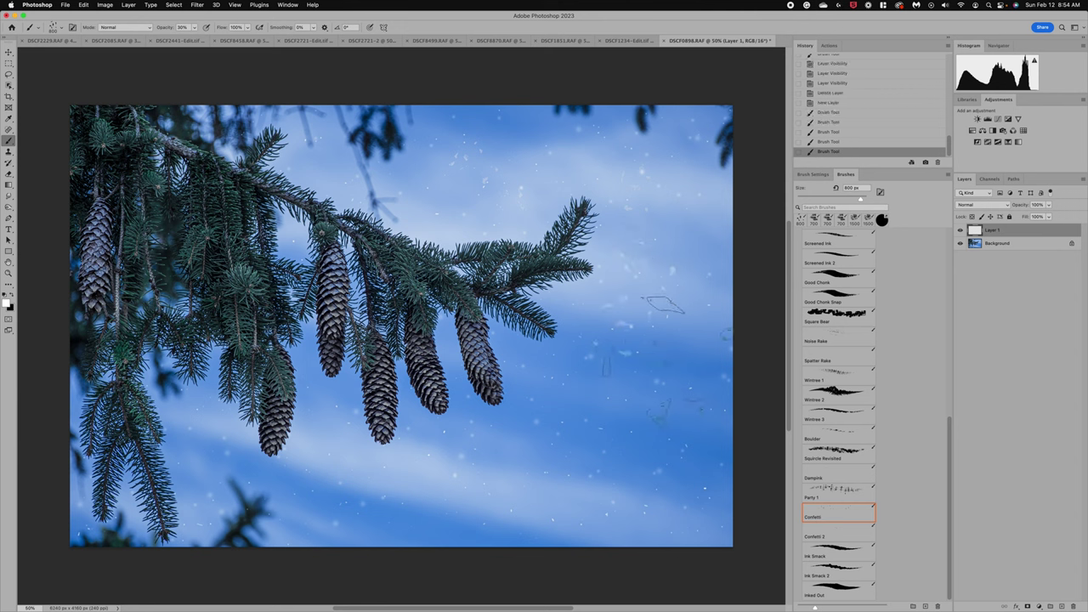
- Stamp larger white Confetti flakes across the sky beside and below the pine branch on Layer 1
left_click(672, 327)
left_click(610, 506)
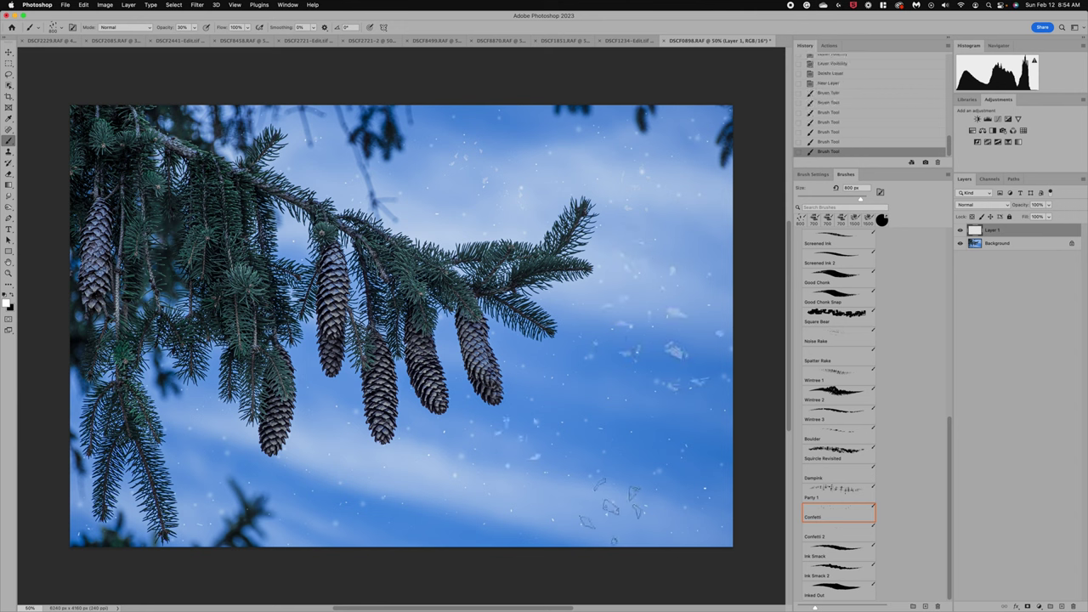
left_click(634, 510)
left_click(587, 438)
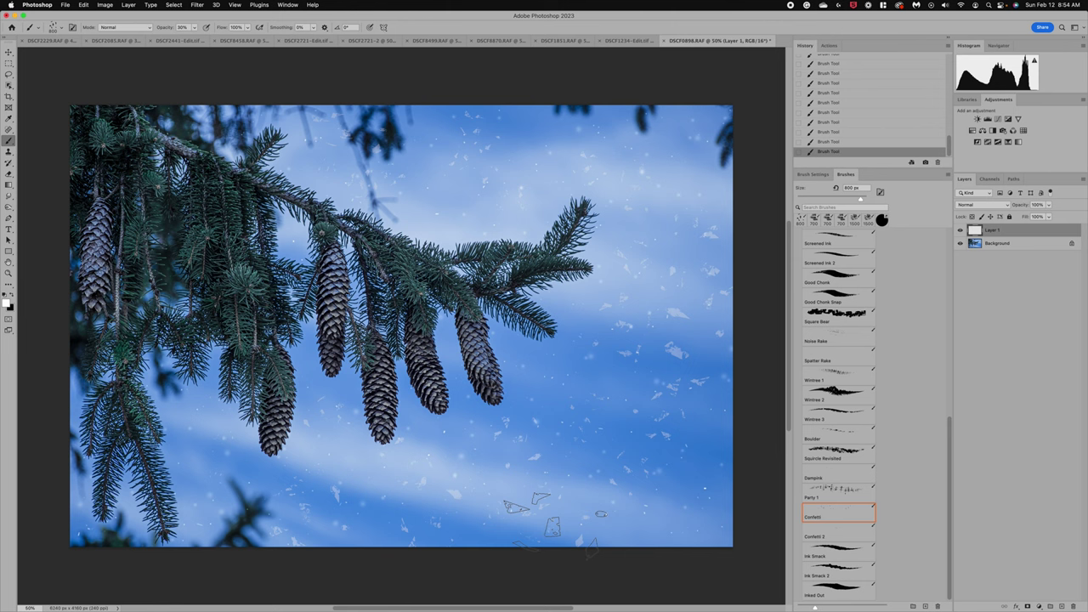
- Select the Confetti 2 brush, size it to 1000 px and set its opacity to 20%
left_click(829, 534)
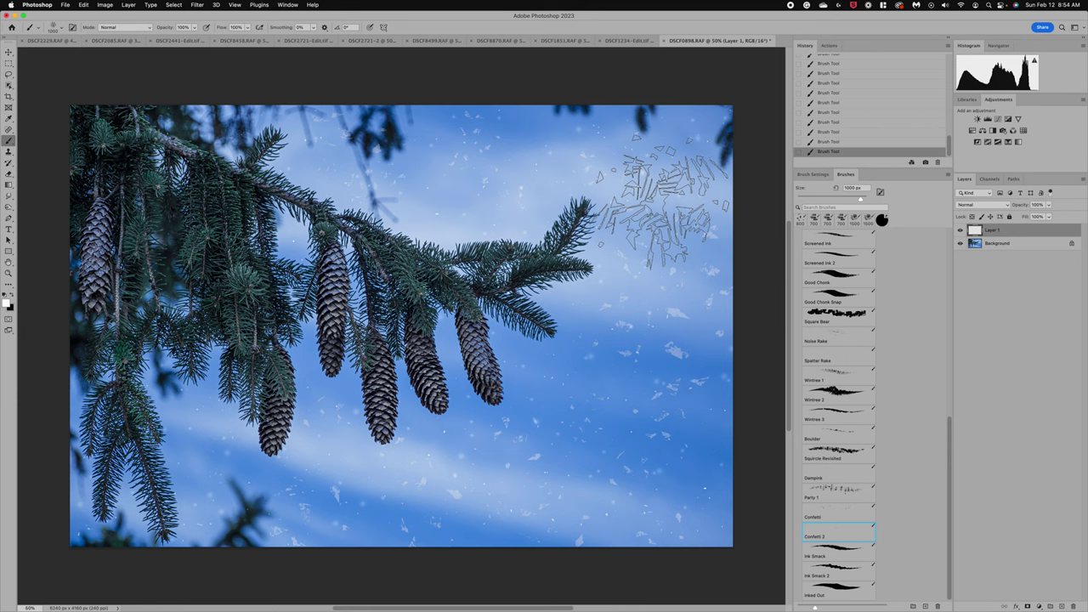
key("bracketleft")
key("bracketleft")
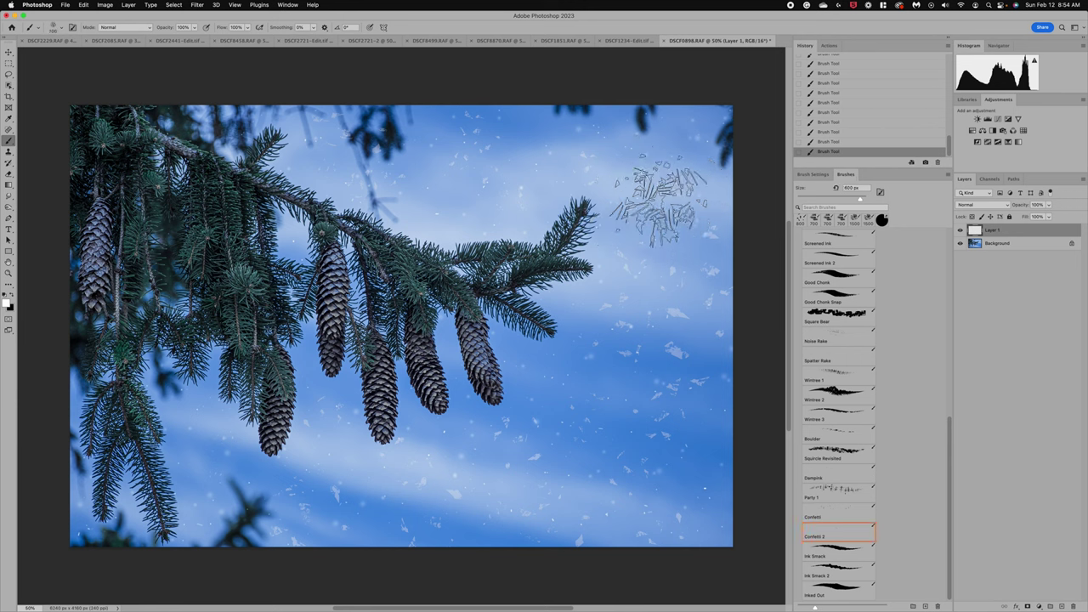
key("bracketright")
key("bracketright")
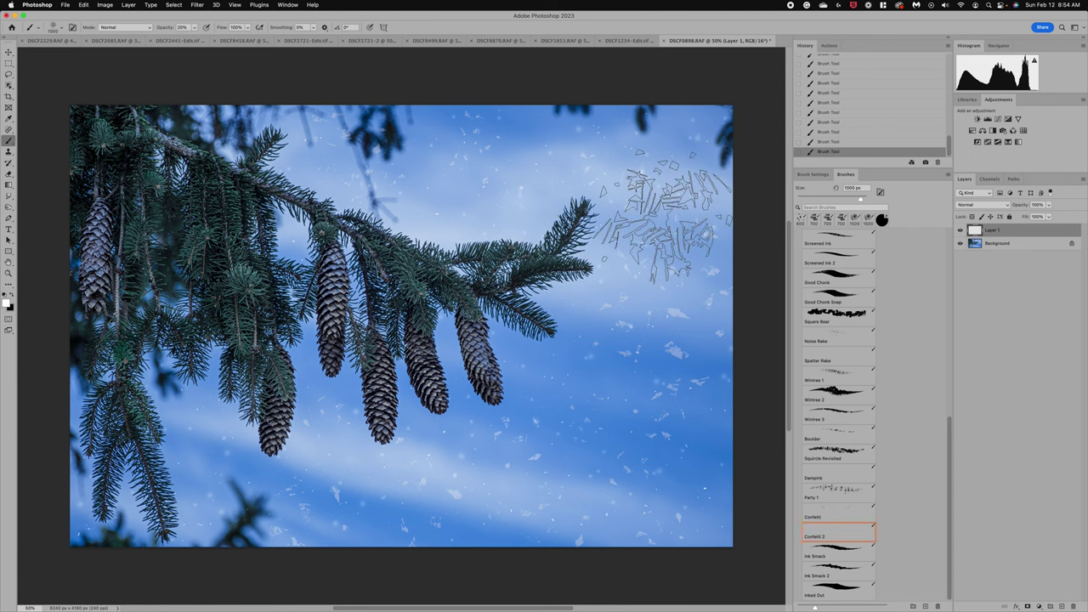
key("2")
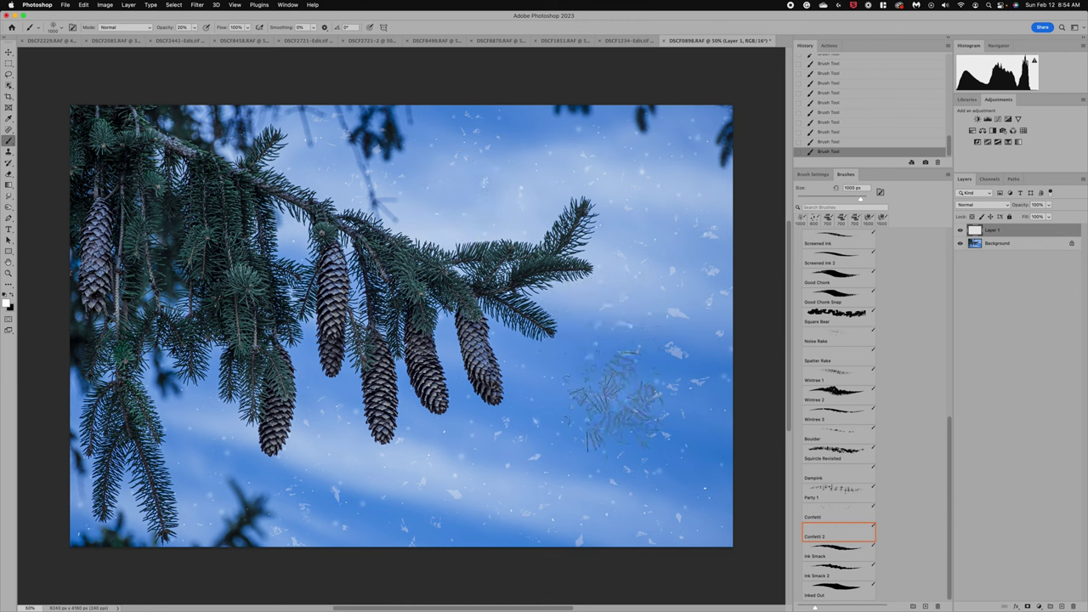
- Raise the Confetti 2 brush's opacity to 70% and scatter denser flakes over the sky beside and below the branch
key("5")
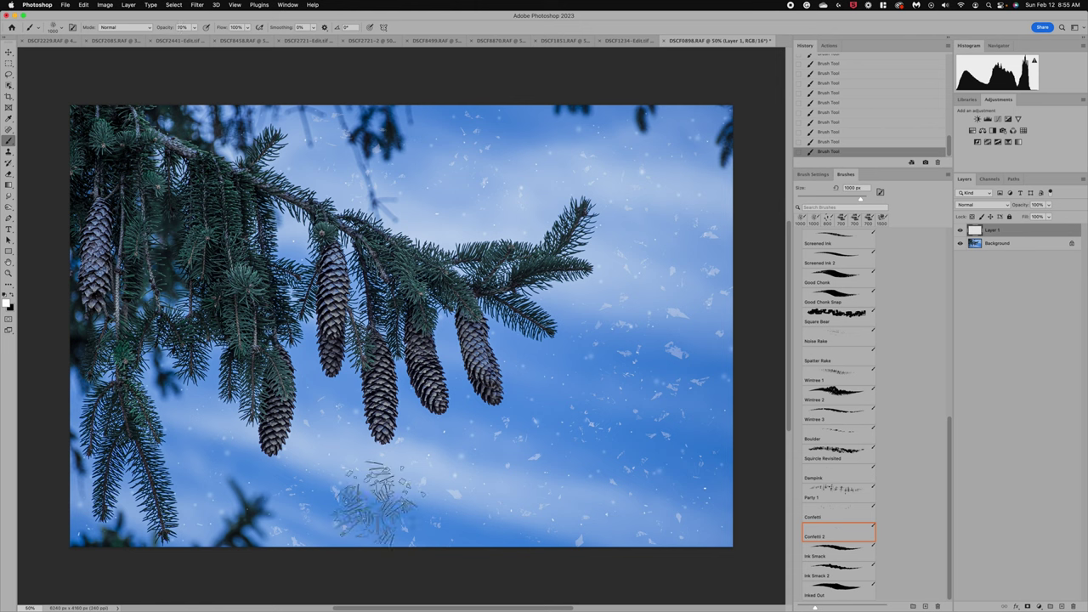
key("7")
key("5")
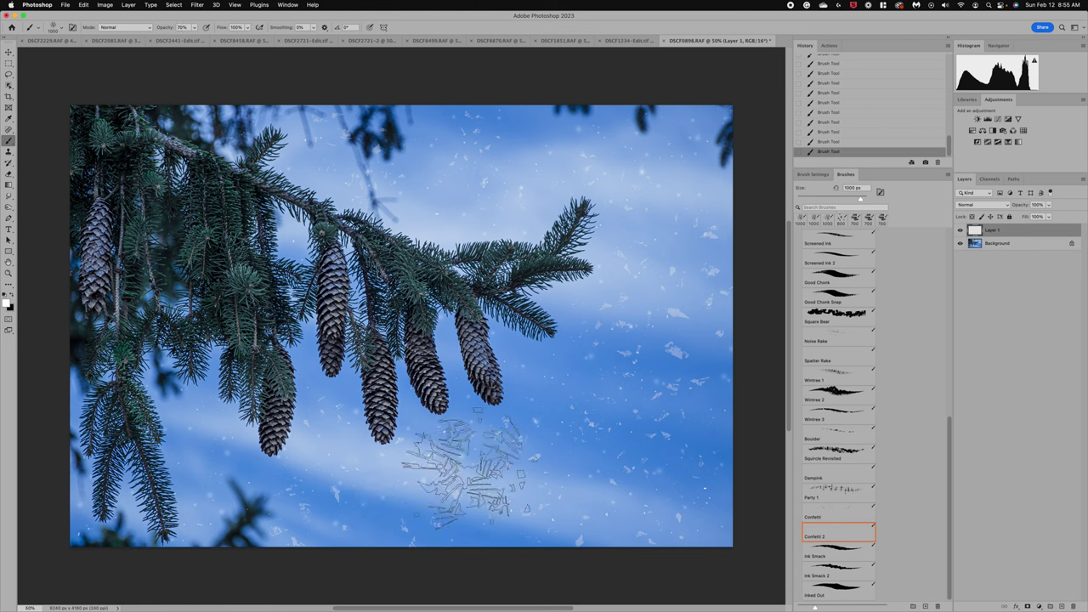
key("7")
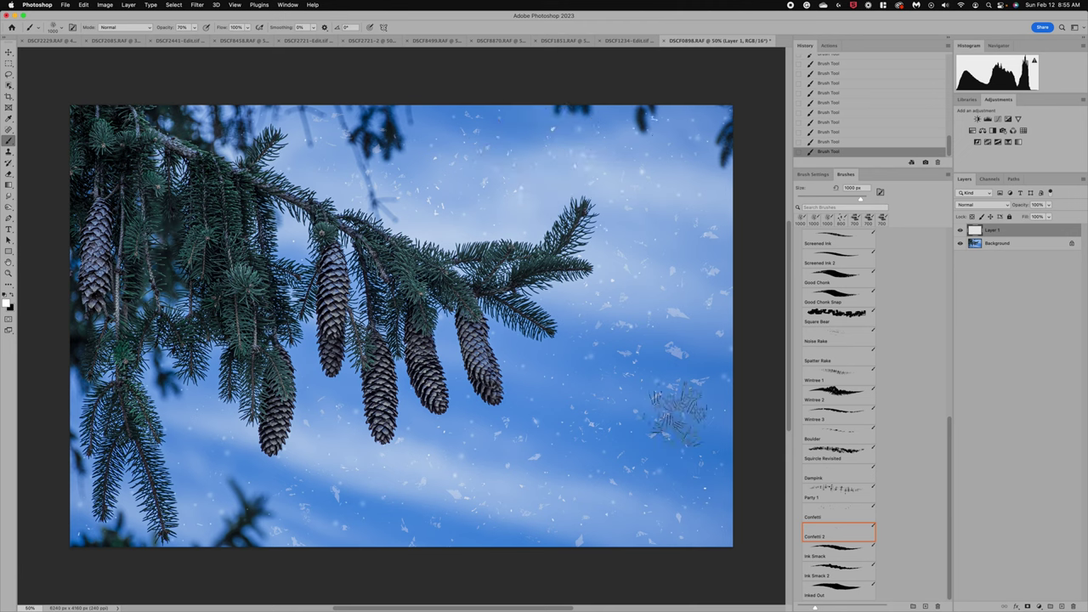
mouse_move(627, 219)
left_mouse_down()
mouse_move(687, 234)
mouse_move(637, 292)
left_mouse_up()
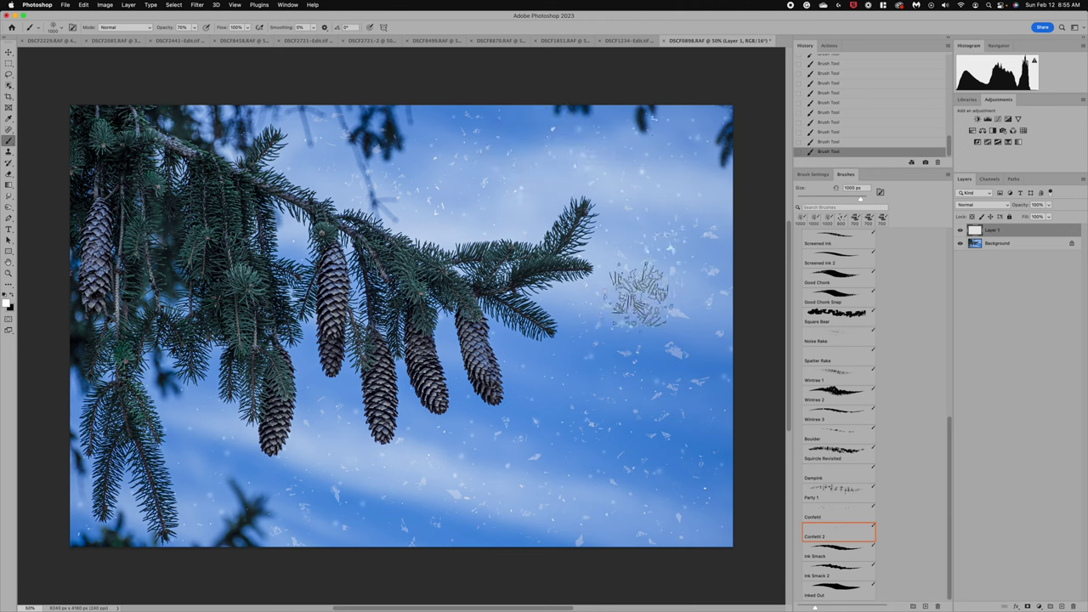
mouse_move(667, 397)
left_mouse_down()
mouse_move(685, 443)
mouse_move(684, 503)
mouse_move(544, 480)
mouse_move(468, 498)
left_mouse_up()
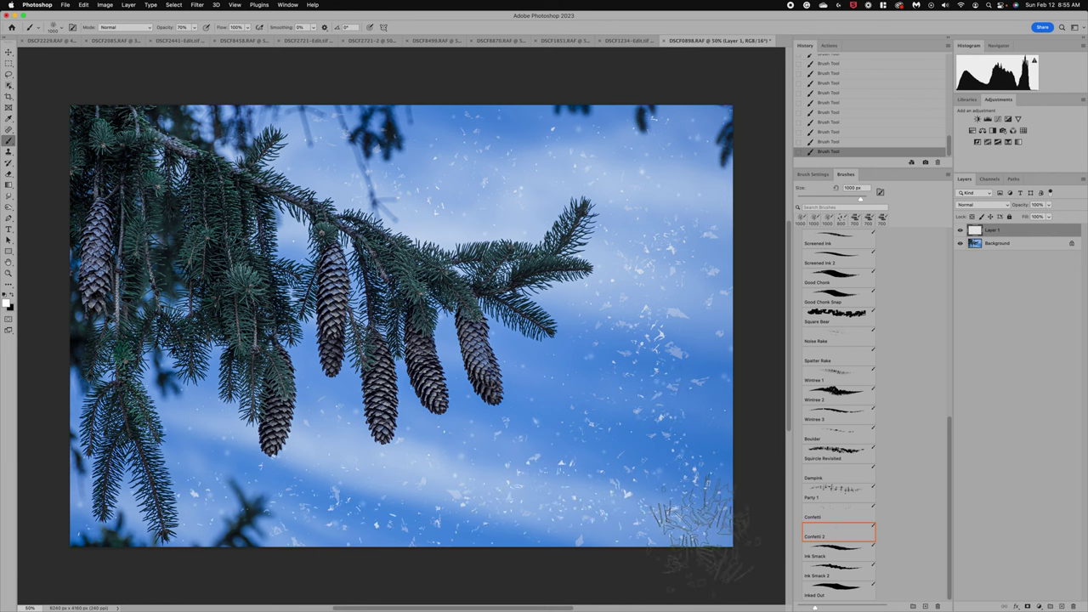
- Paint Confetti 2 flakes over the pine branches, the cones and the lower left of the photo
mouse_move(174, 412)
left_mouse_down()
mouse_move(224, 477)
mouse_move(235, 452)
left_mouse_up()
mouse_move(310, 374)
left_mouse_down()
mouse_move(315, 462)
mouse_move(409, 412)
mouse_move(462, 442)
mouse_move(438, 330)
left_mouse_up()
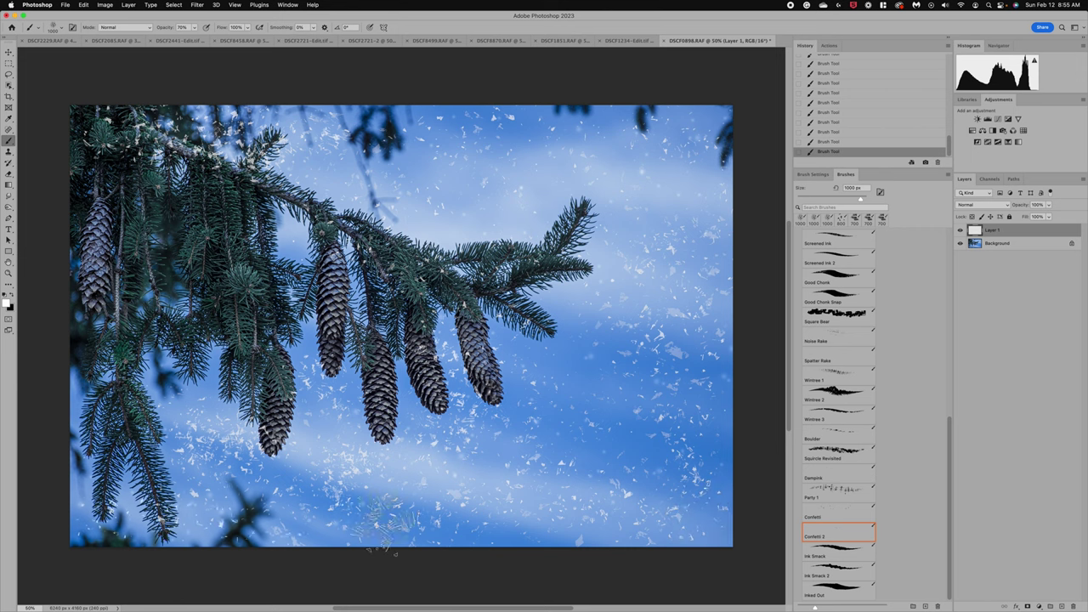
mouse_move(68, 387)
left_mouse_down()
mouse_move(119, 485)
mouse_move(90, 540)
mouse_move(212, 468)
mouse_move(208, 494)
left_mouse_up()
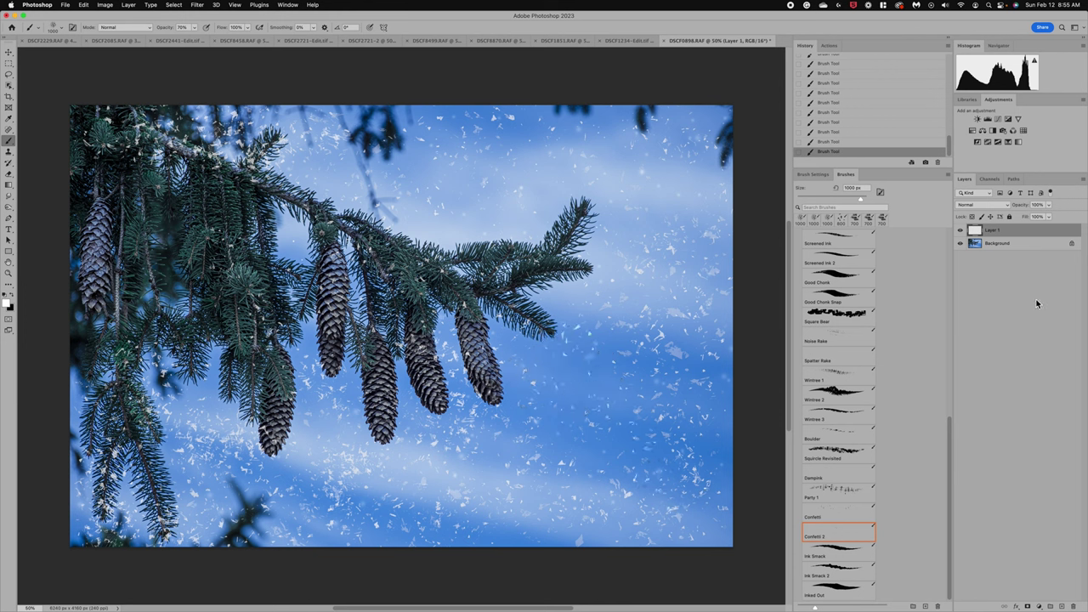
- Reduce Layer 1's opacity to about 72% and look through its blending modes, keeping Normal
left_click(1050, 207)
left_click(1036, 218)
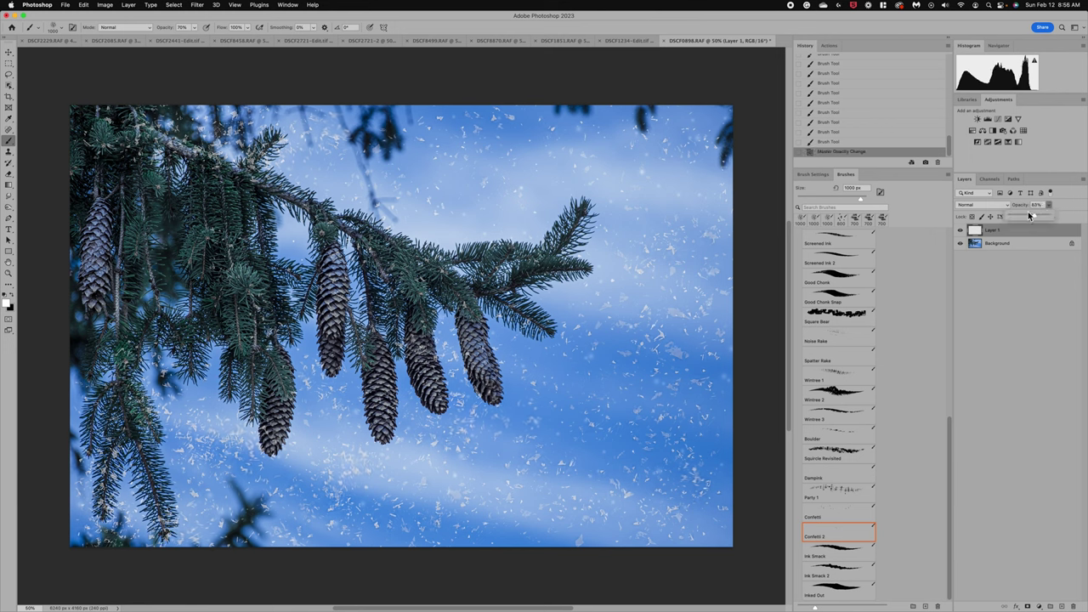
left_click(1021, 212)
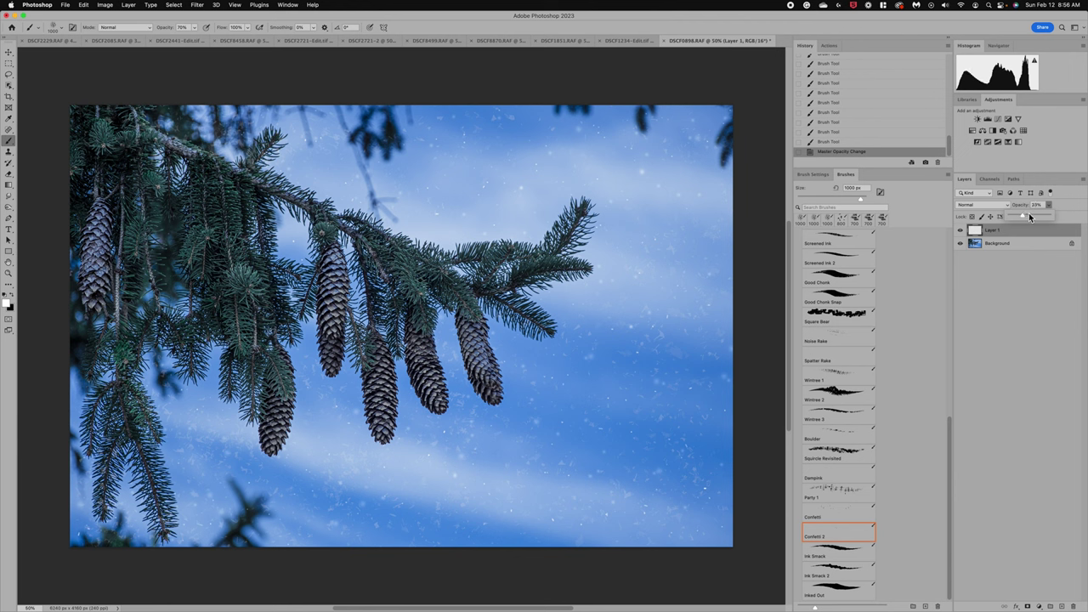
left_click(1034, 217)
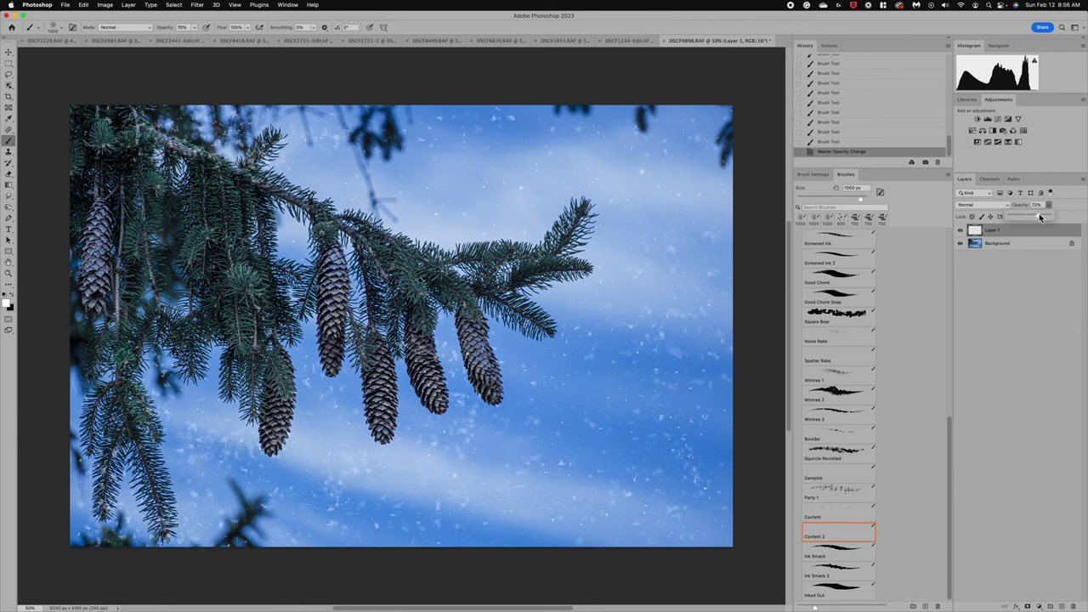
left_click(1039, 213)
left_click(982, 205)
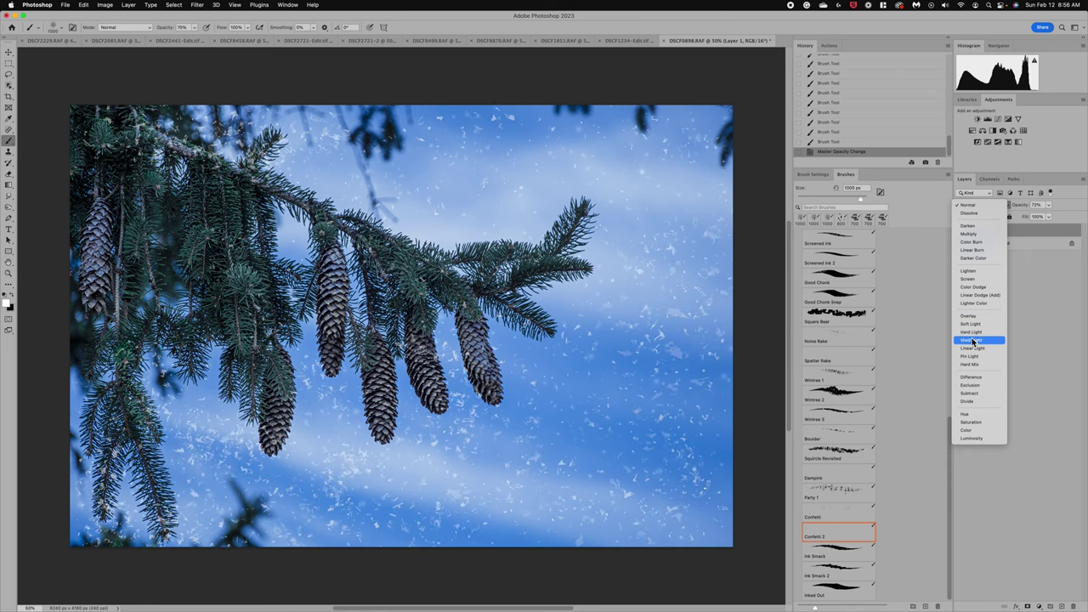
left_click(974, 210)
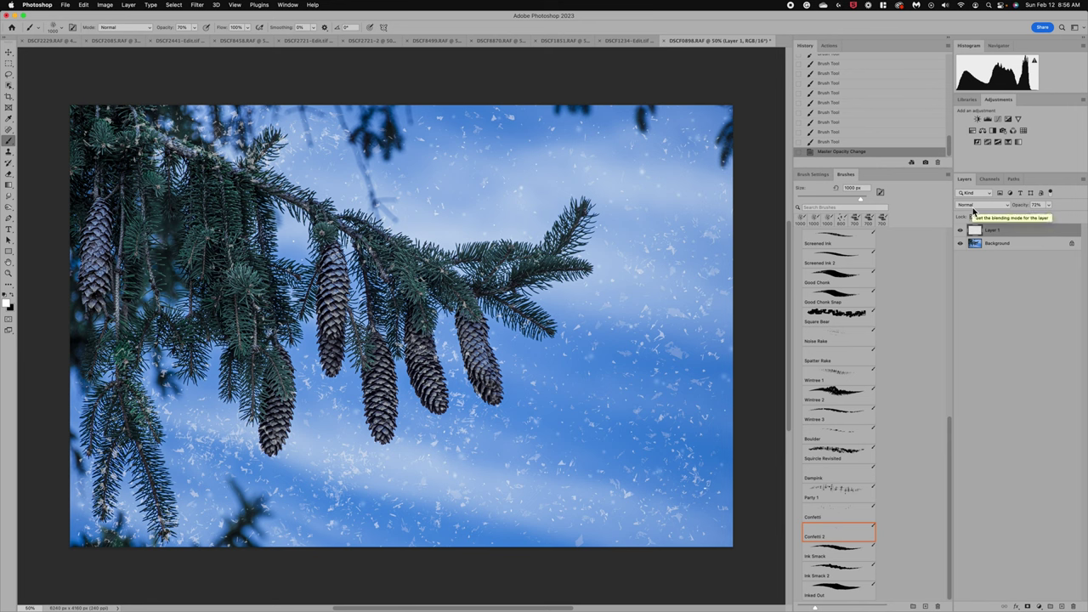
- Erase excess flakes from the branches, the cones and the photo's lower edge with a 200 px Eraser
left_click(9, 176)
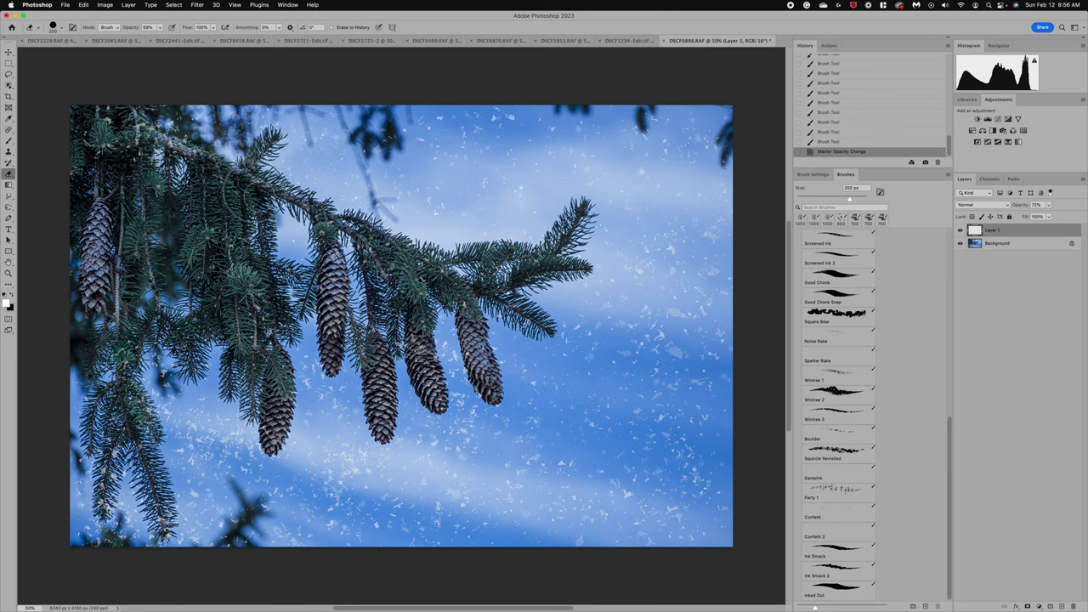
left_click_drag(242, 196, 259, 197)
left_click_drag(262, 255, 306, 280)
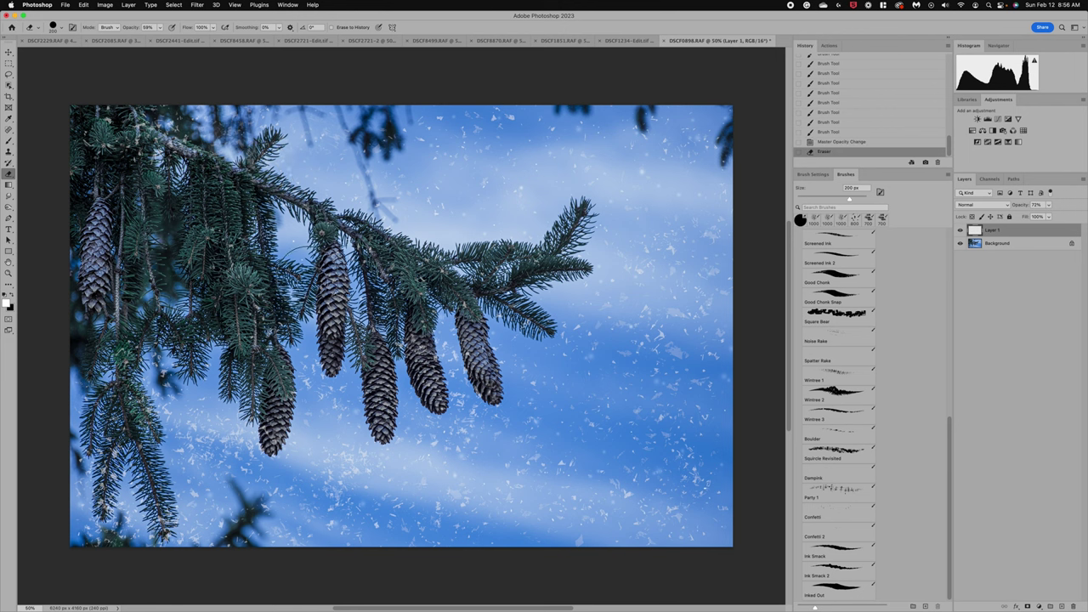
left_click_drag(418, 307, 399, 336)
left_click_drag(387, 298, 374, 357)
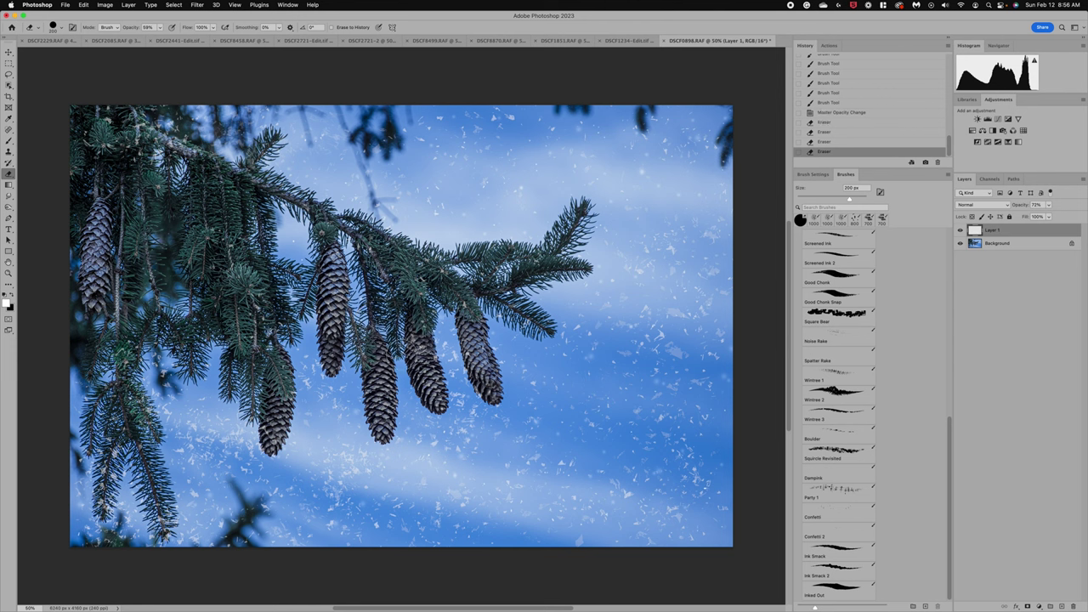
left_click(539, 265)
left_click(330, 548)
left_click(660, 533)
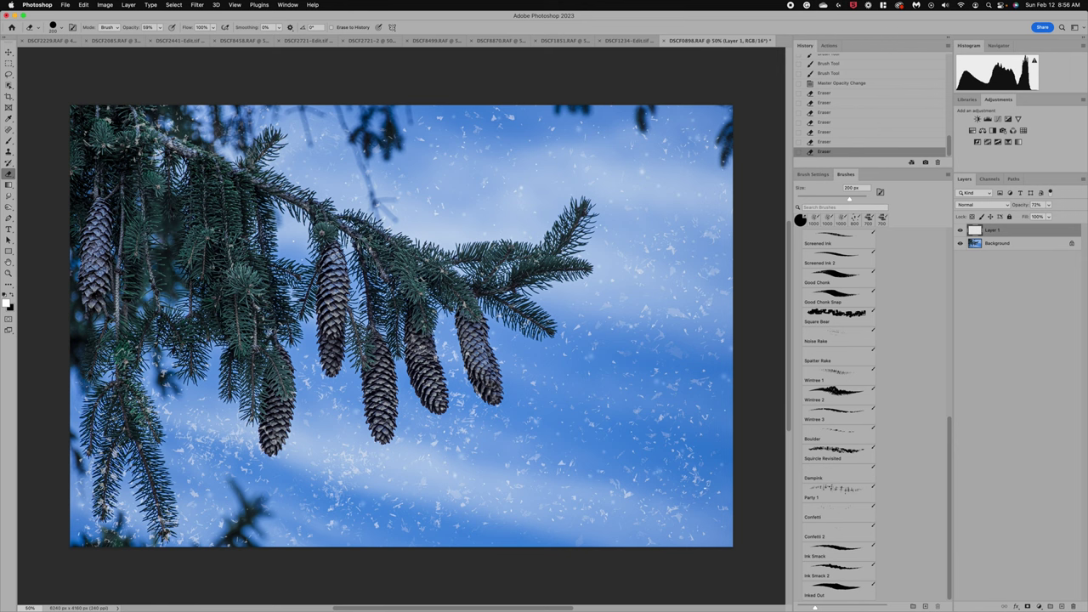
- Collapse the Winter-2023 brush group and switch to the tulip photo DSCF1851.RAF
scroll(840, 275, "up", 10)
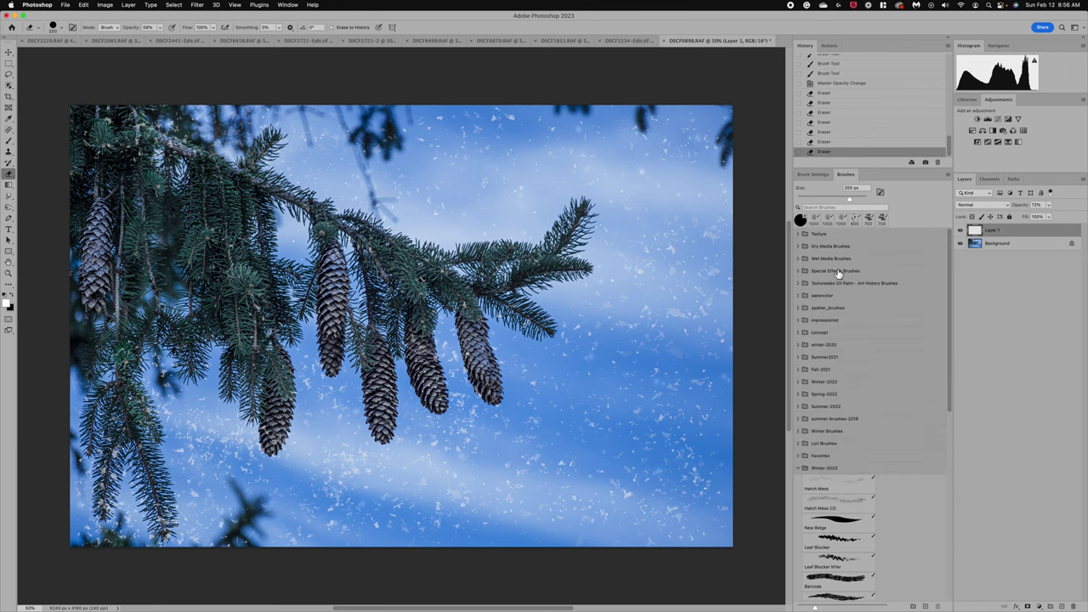
left_click(800, 468)
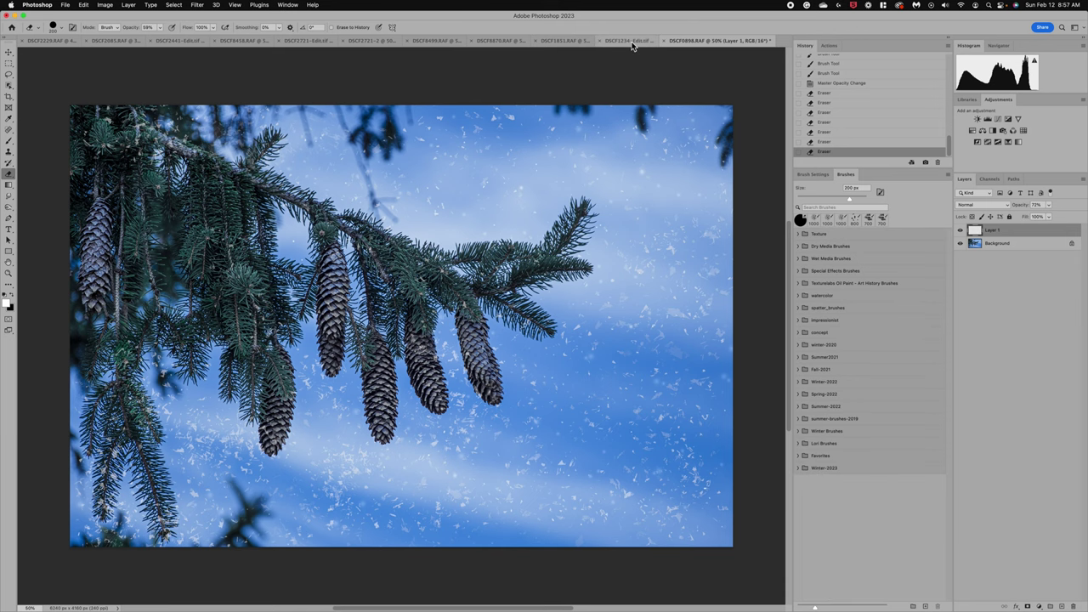
left_click(632, 42)
left_click(562, 43)
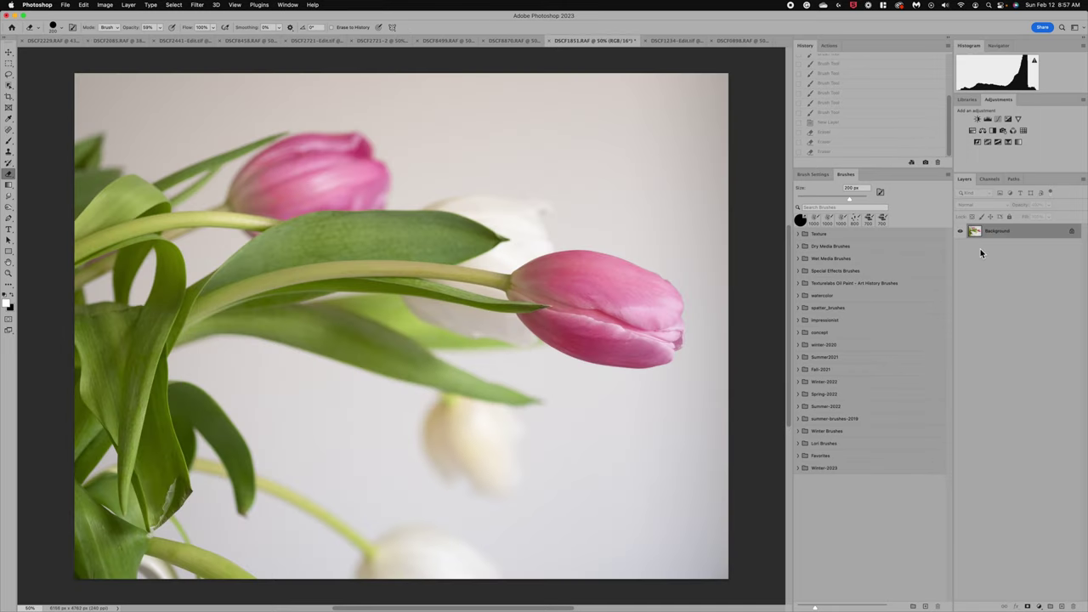
- Revert the tulip photo to its original history snapshot and add a new empty layer
scroll(837, 120, "up", 3)
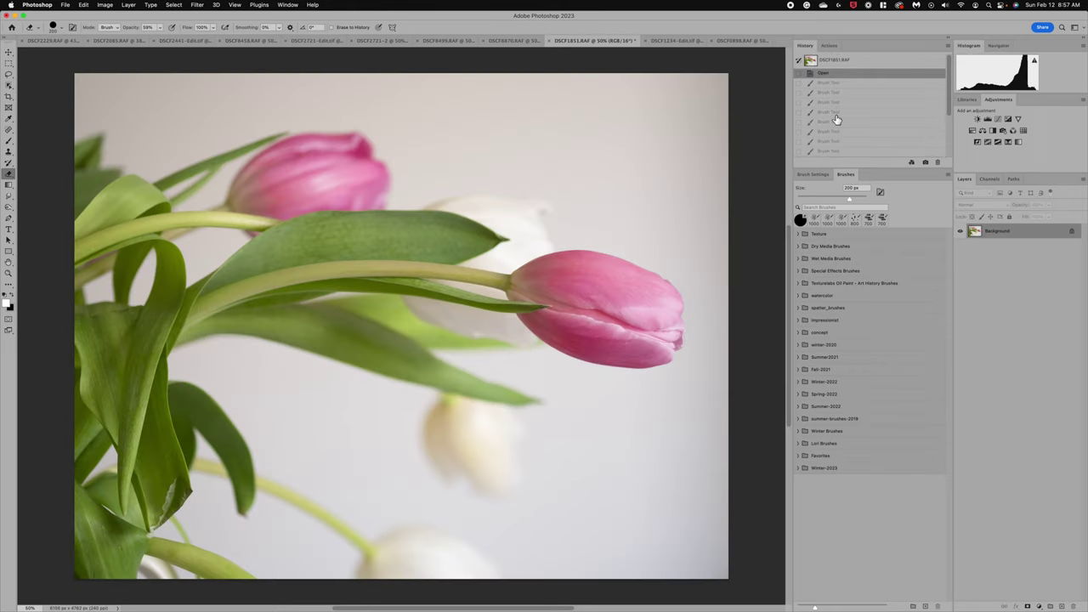
left_click(813, 60)
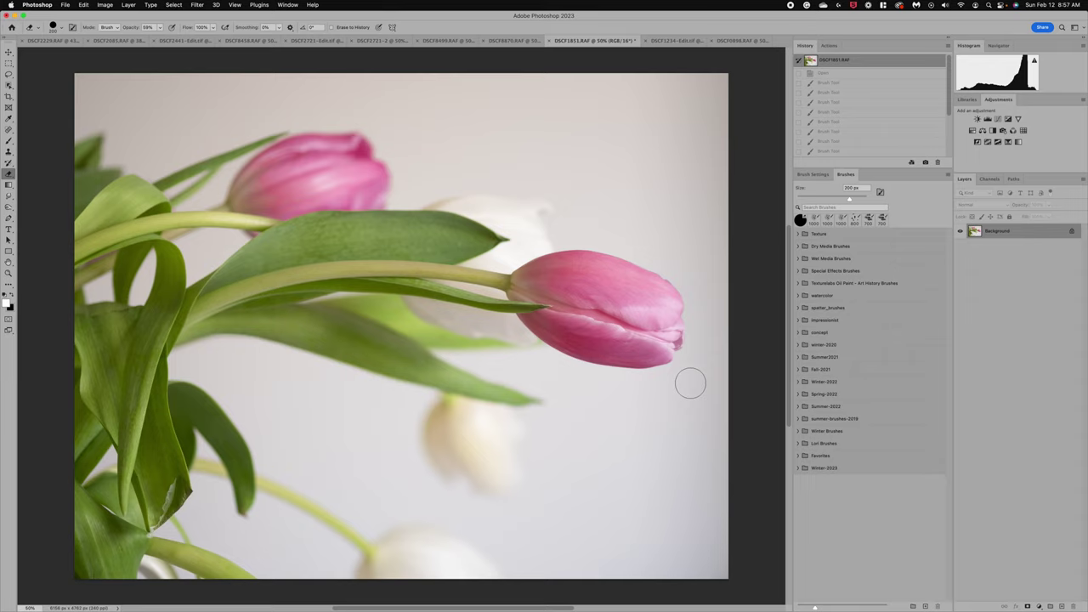
left_click(1063, 607)
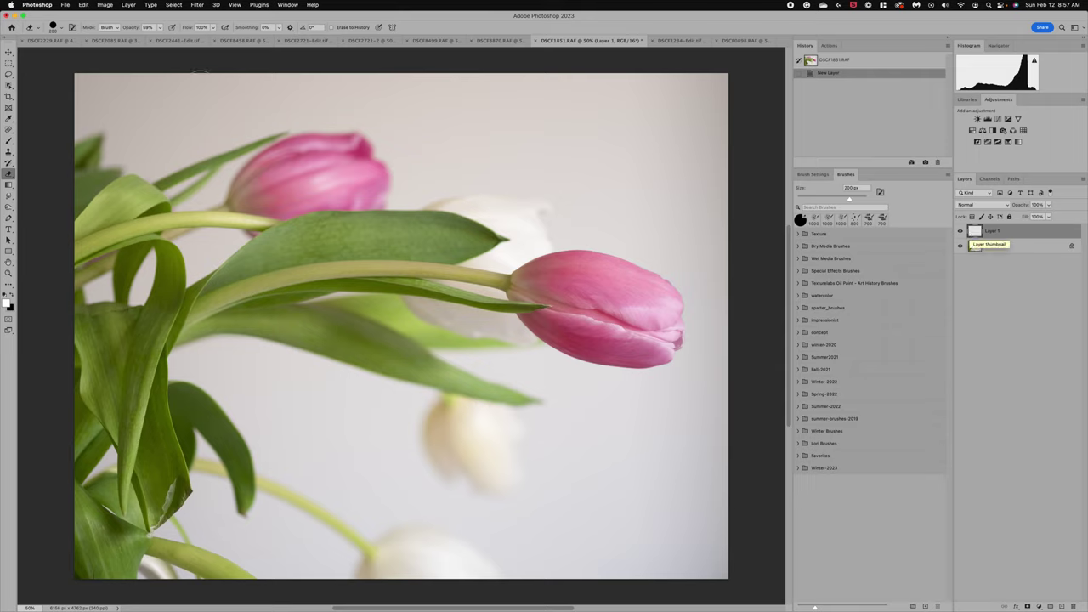
- Sample a light pink from the front tulip's petal tip as the foreground color
left_click(8, 119)
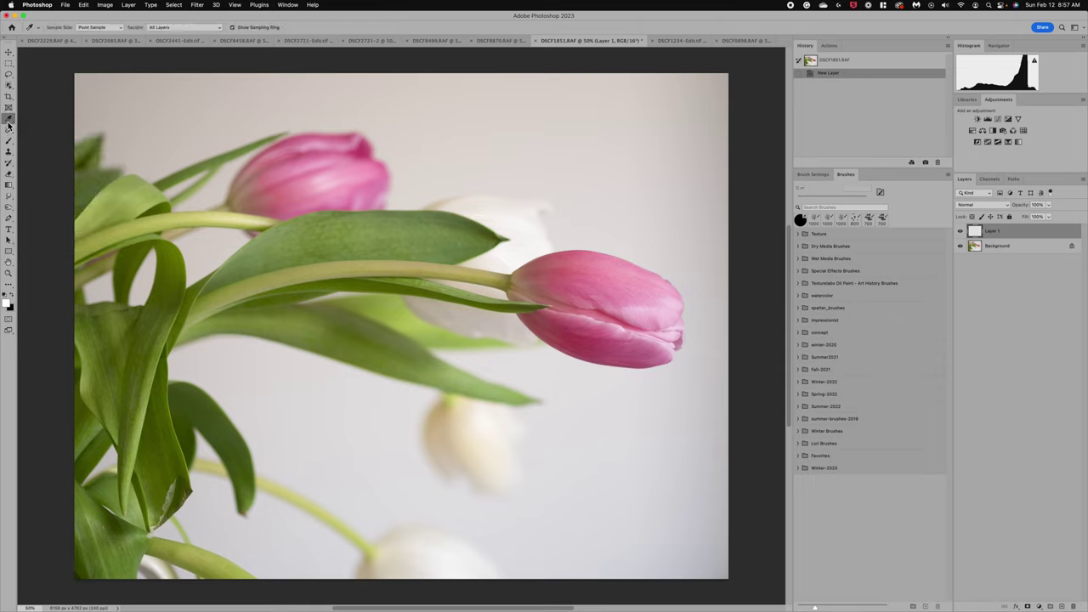
left_click(674, 339)
left_click(674, 339)
- Select the Kyle's Paintbox - Cezanne brush from the Favorites group and enlarge it to 1100 px
left_click(800, 457)
left_click(844, 476)
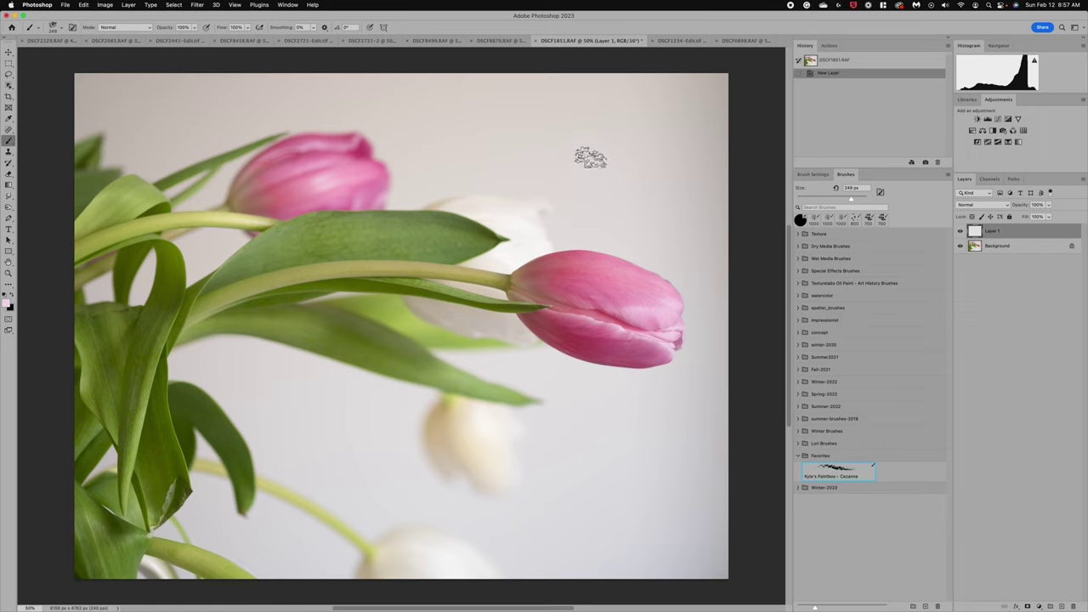
key("bracketright")
key("bracketright")
key("bracketright")
key("bracketright")
key("bracketright")
key("bracketright")
key("bracketright")
key("bracketright")
key("bracketright")
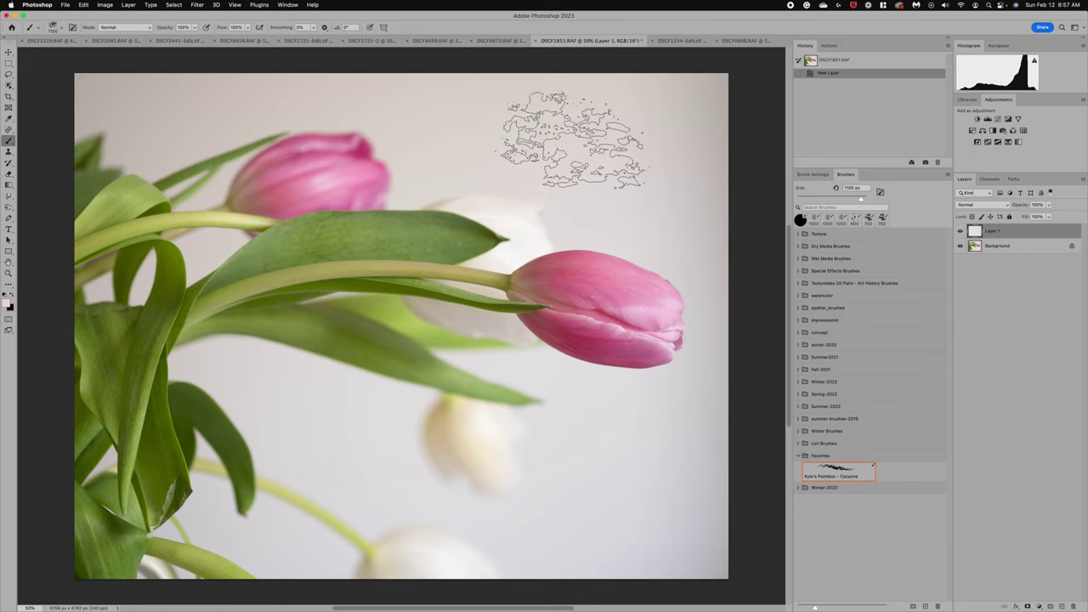
- Undo a full-opacity test stroke and brush subtle pink texture over the background around the front tulip at reduced opacity
mouse_move(572, 138)
left_mouse_down()
mouse_move(535, 127)
mouse_move(510, 133)
mouse_move(644, 121)
left_mouse_up()
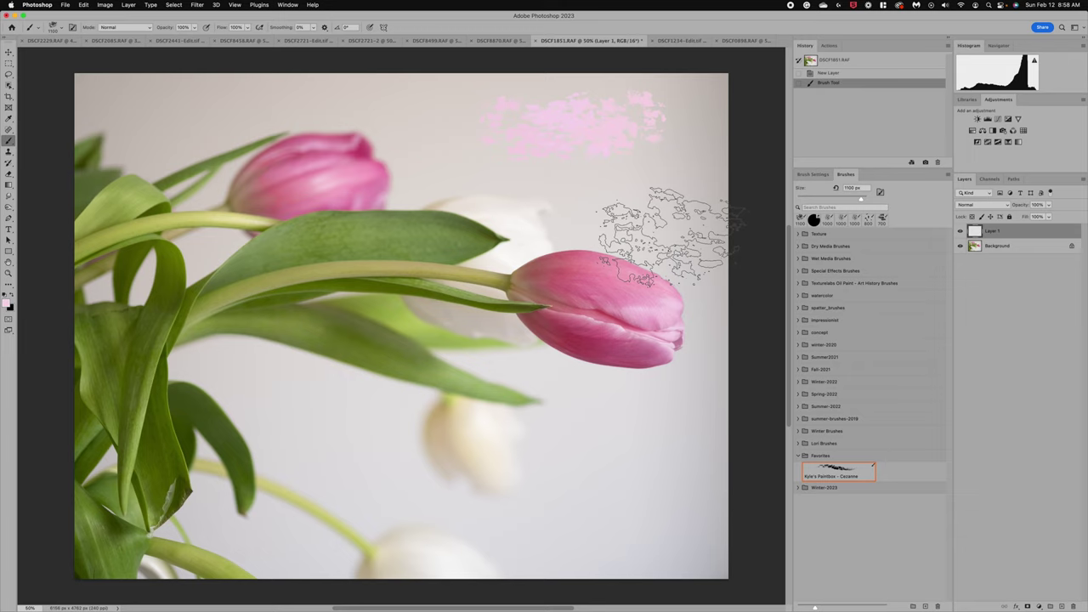
key("super+z")
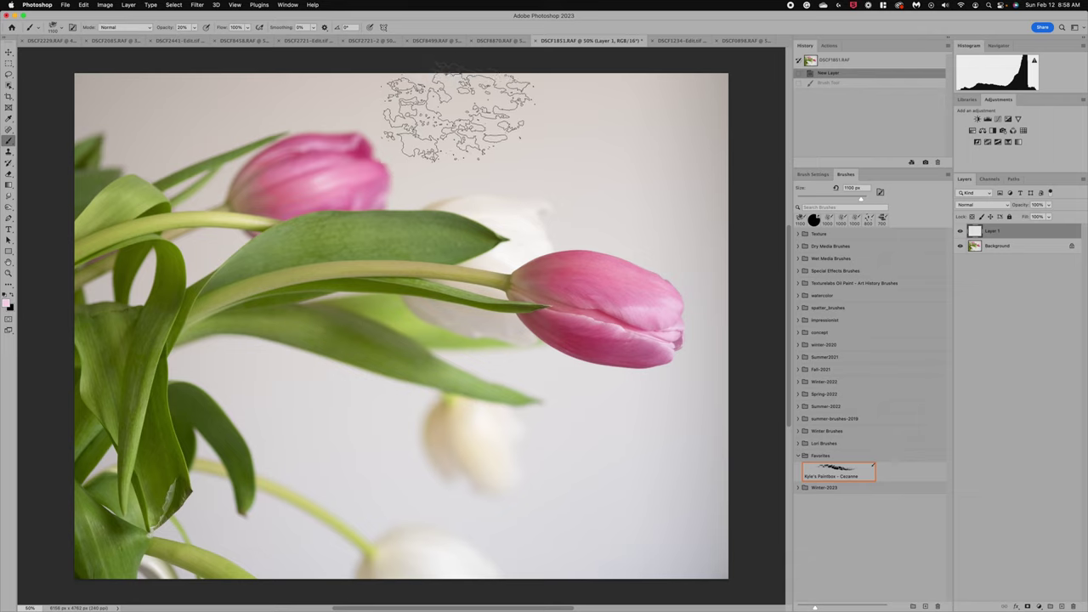
mouse_move(459, 119)
left_mouse_down()
mouse_move(450, 122)
mouse_move(575, 127)
mouse_move(510, 127)
mouse_move(621, 149)
mouse_move(634, 114)
mouse_move(680, 122)
mouse_move(692, 170)
mouse_move(600, 183)
mouse_move(672, 255)
left_mouse_up()
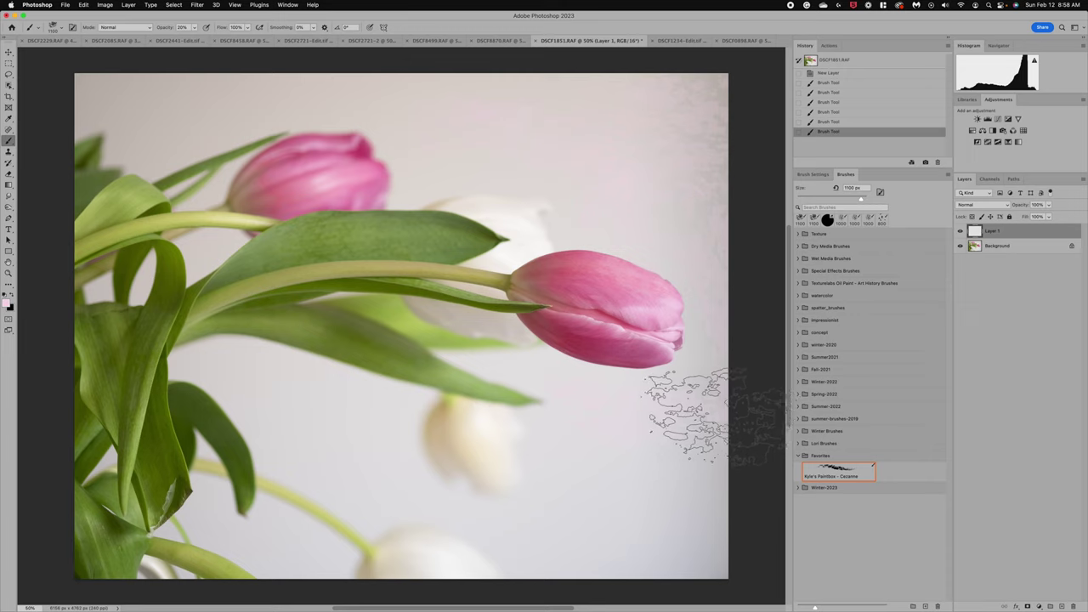
mouse_move(619, 509)
left_mouse_down()
mouse_move(705, 520)
mouse_move(496, 538)
mouse_move(667, 570)
mouse_move(672, 474)
left_mouse_up()
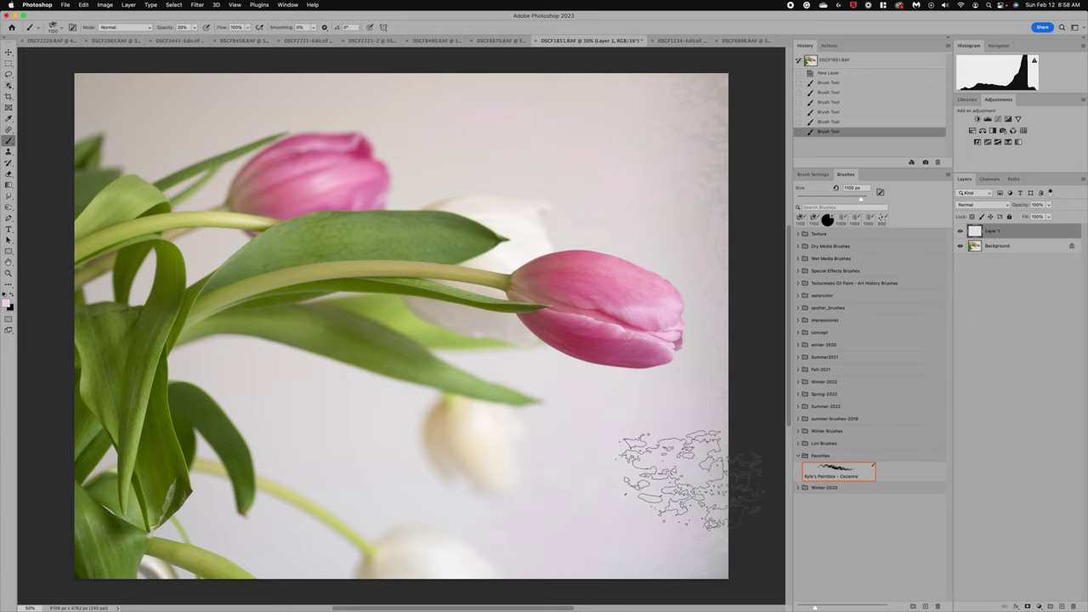
- Brush the light pink texture over the remaining background around the leaves, stems and rear tulips with the Cezanne brush
mouse_move(228, 367)
left_mouse_down()
mouse_move(238, 360)
mouse_move(230, 365)
left_mouse_up()
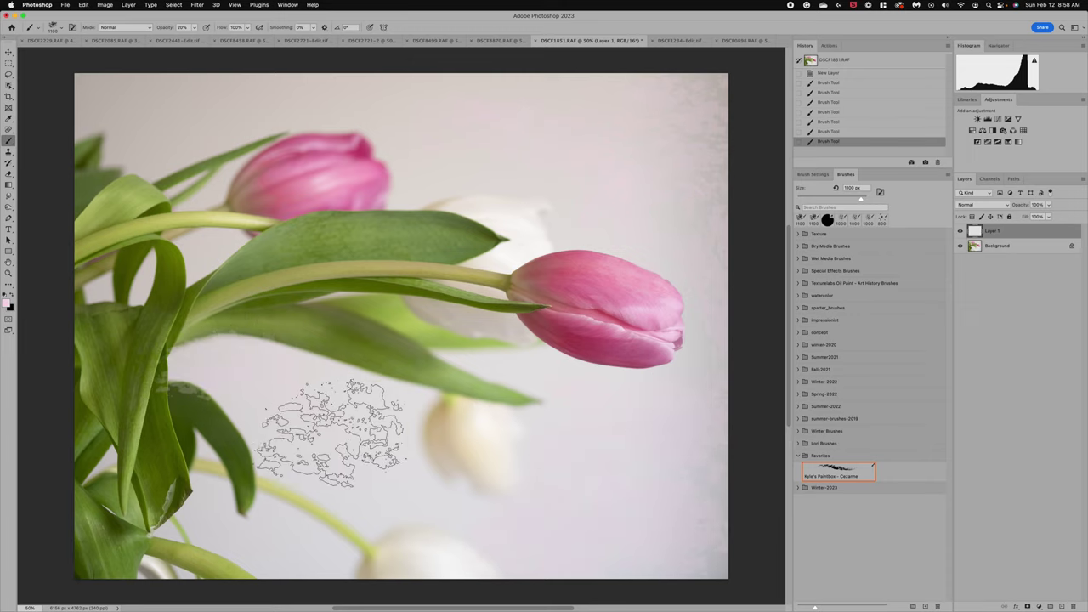
mouse_move(378, 415)
left_mouse_down()
mouse_move(304, 437)
mouse_move(510, 523)
mouse_move(459, 510)
left_mouse_up()
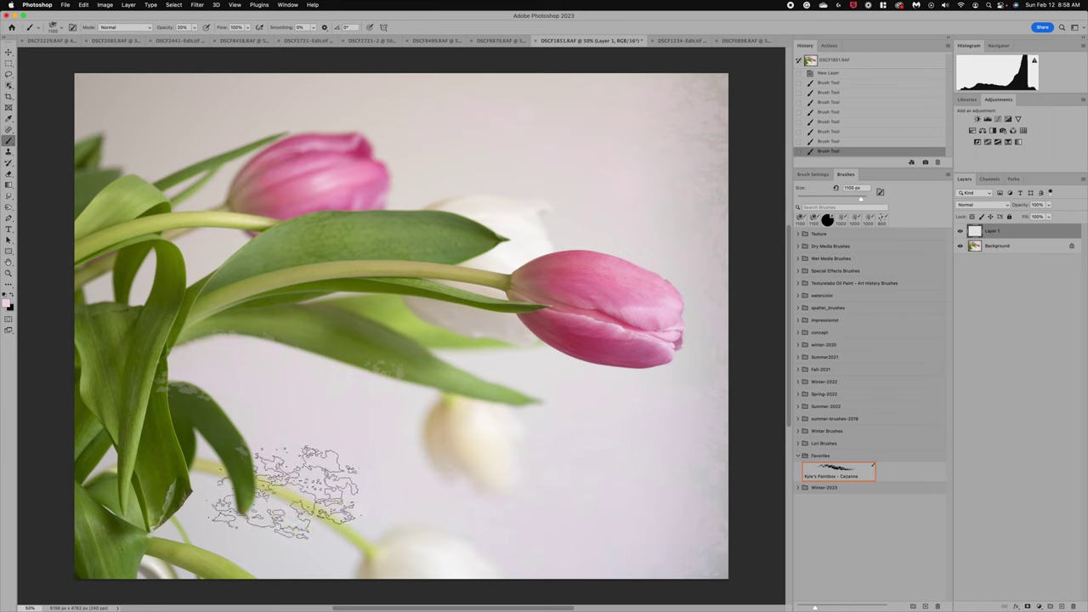
left_click_drag(226, 514, 304, 570)
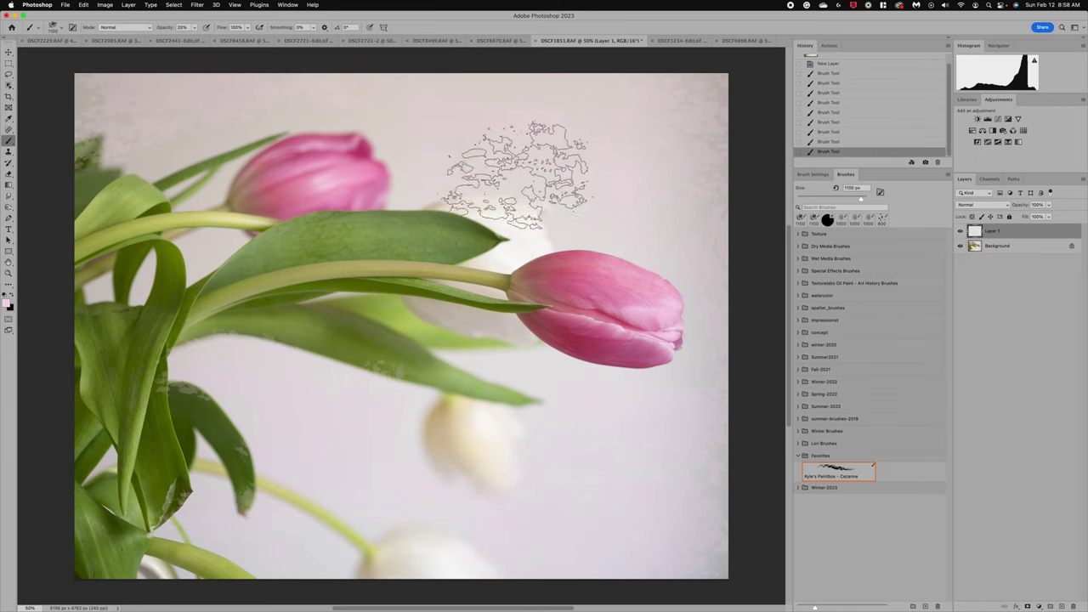
mouse_move(633, 215)
left_mouse_down()
mouse_move(673, 267)
mouse_move(667, 247)
left_mouse_up()
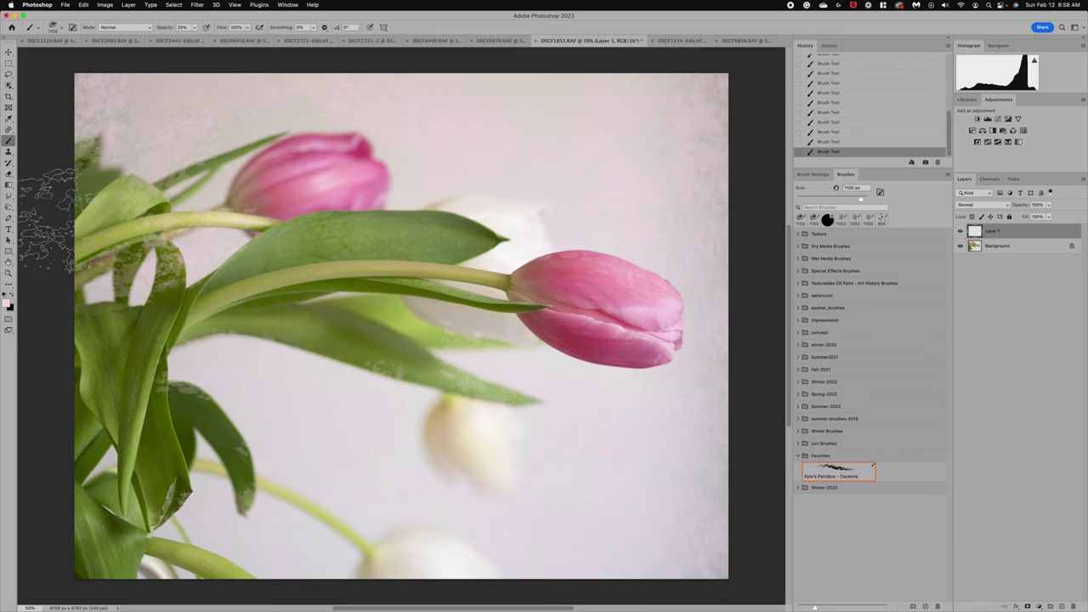
- Erase the painted texture from the dark leaf tips near the photo's upper-left edge with a 200 px eraser
left_click(9, 178)
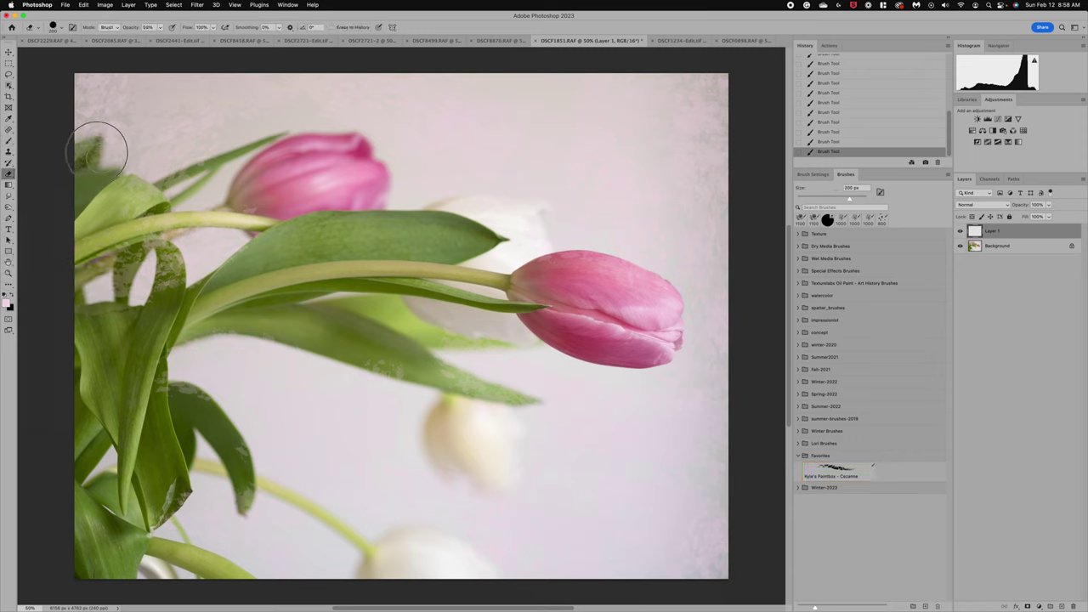
mouse_move(78, 159)
left_mouse_down()
mouse_move(64, 170)
mouse_move(88, 191)
left_mouse_up()
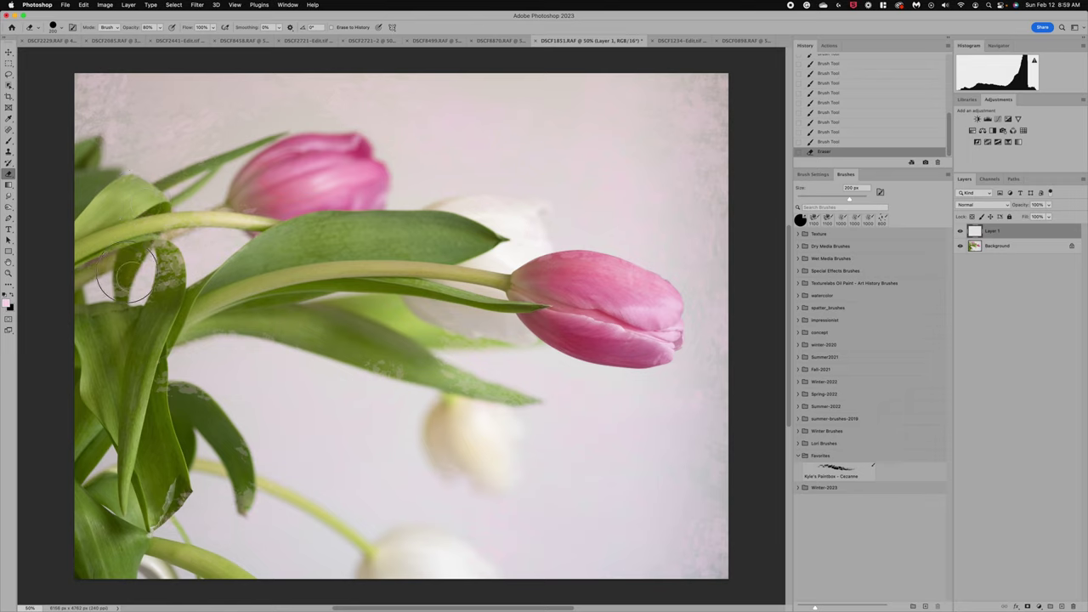
left_click_drag(120, 288, 119, 300)
key("b")
right_click(142, 252)
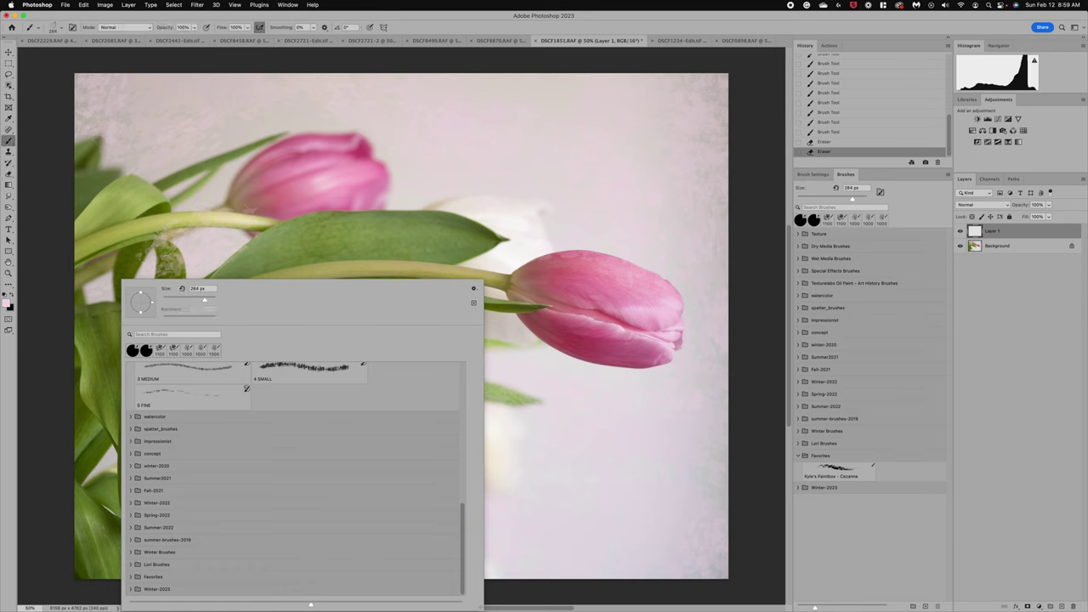
key("Escape")
left_click_drag(128, 247, 161, 233)
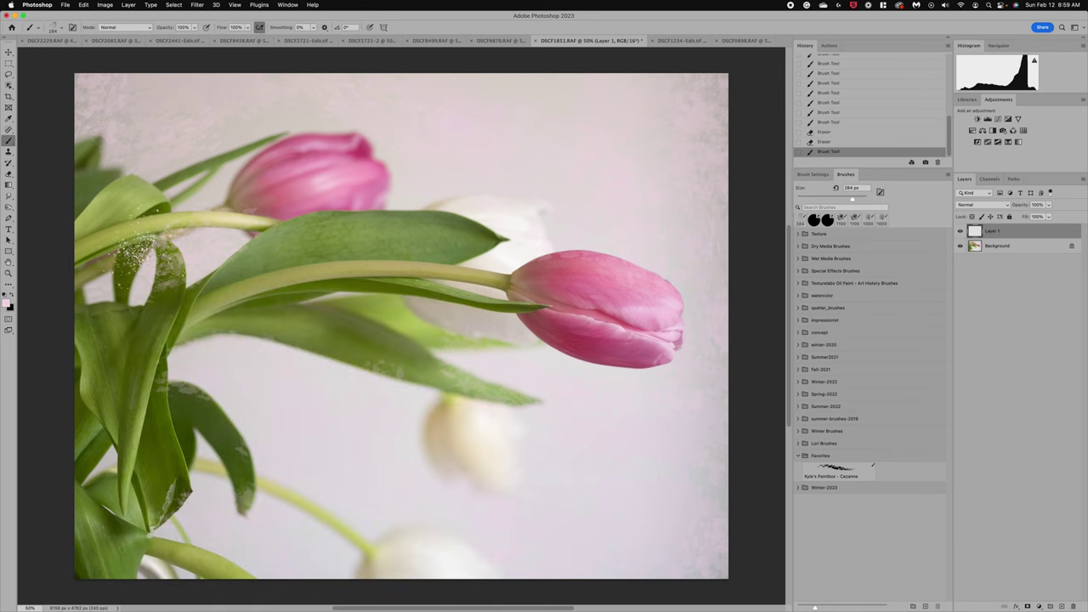
key("super+z")
key("super+z")
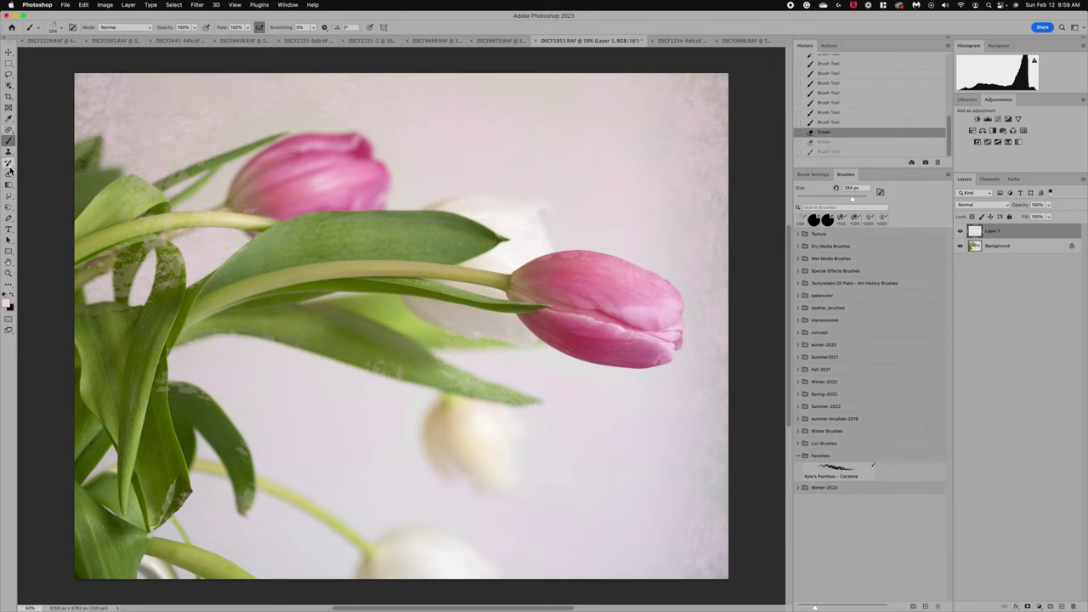
- Erase the painted texture from the leaves, stems and rear pink tulip so it remains only on the background
left_click(10, 174)
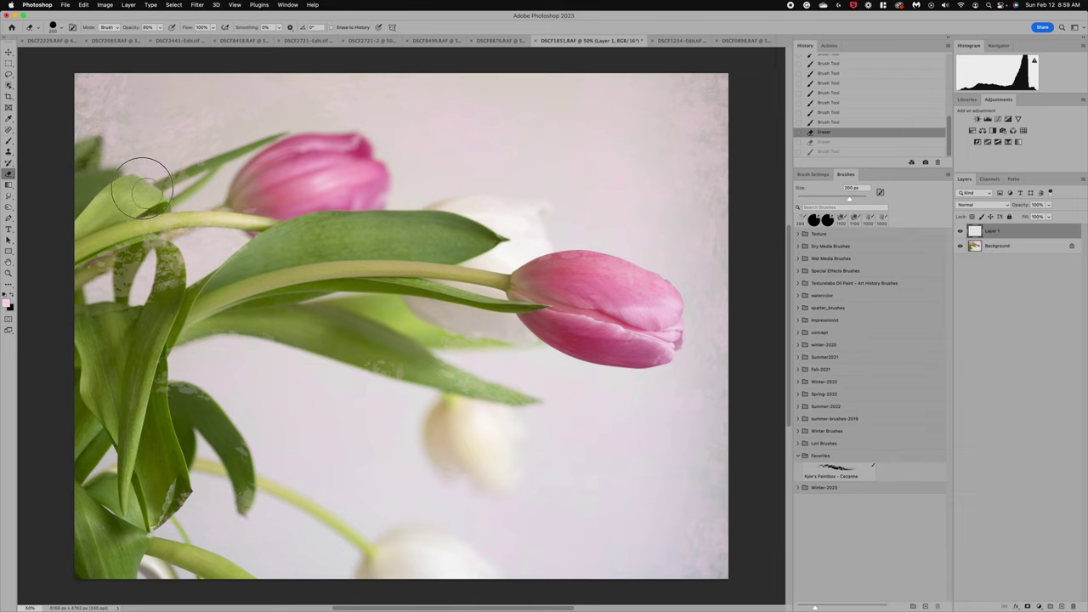
mouse_move(164, 189)
left_mouse_down()
mouse_move(207, 165)
mouse_move(216, 179)
left_mouse_up()
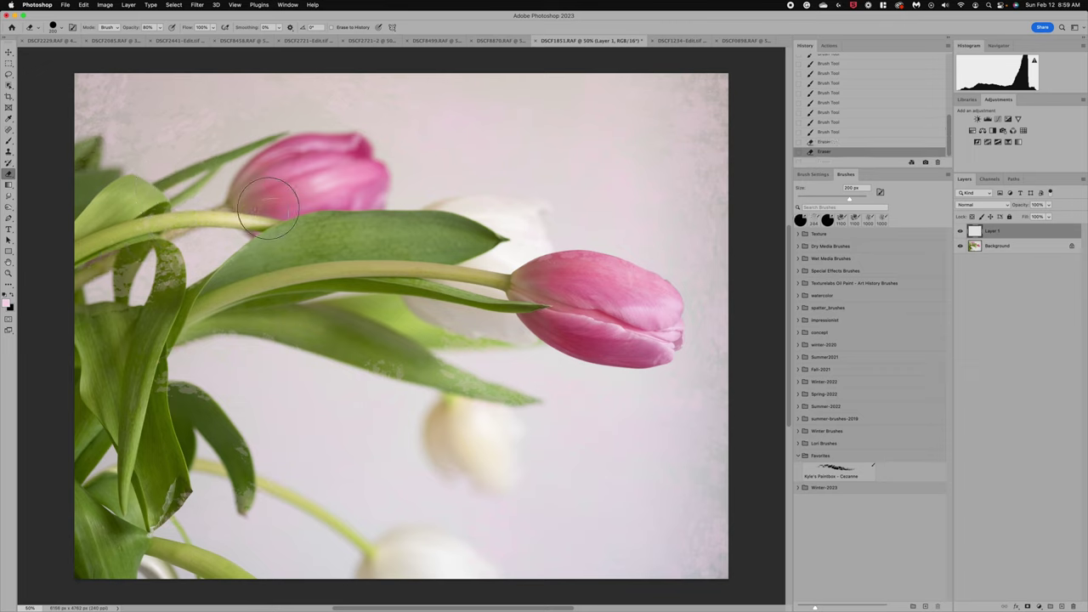
mouse_move(140, 255)
left_mouse_down()
mouse_move(102, 290)
mouse_move(123, 259)
mouse_move(164, 297)
mouse_move(201, 281)
left_mouse_up()
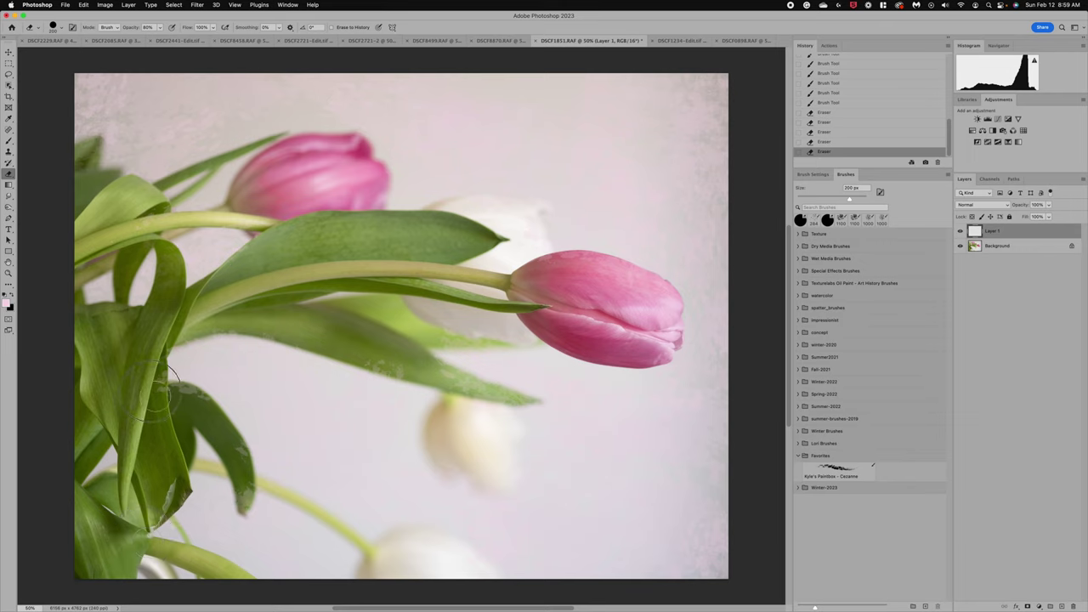
mouse_move(158, 401)
left_mouse_down()
mouse_move(175, 408)
mouse_move(191, 387)
mouse_move(214, 389)
mouse_move(223, 417)
mouse_move(258, 450)
mouse_move(238, 505)
mouse_move(249, 515)
left_mouse_up()
left_click_drag(172, 491, 161, 455)
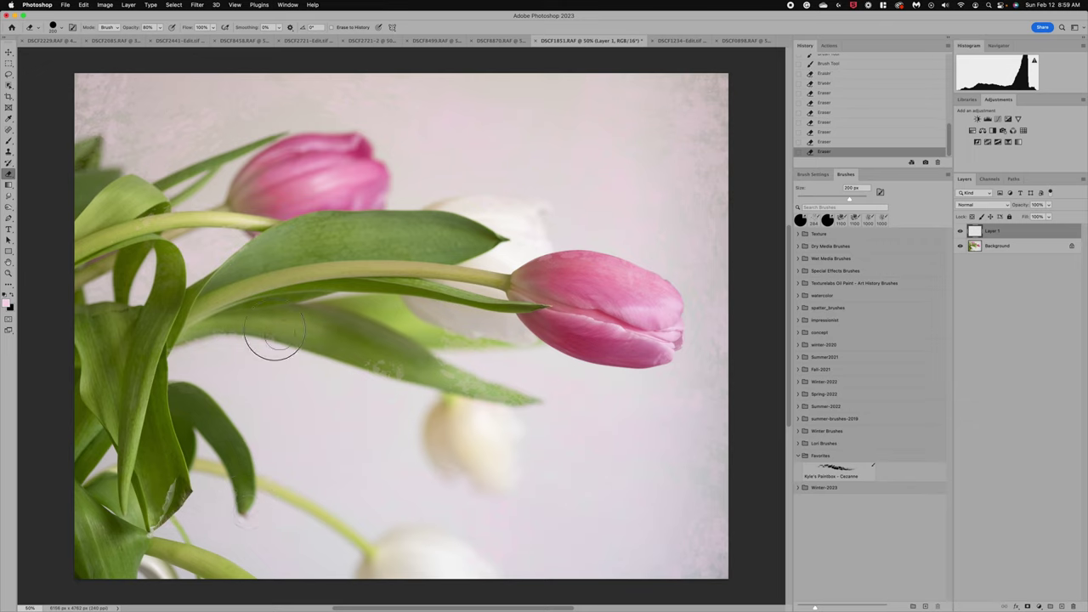
left_click(398, 371)
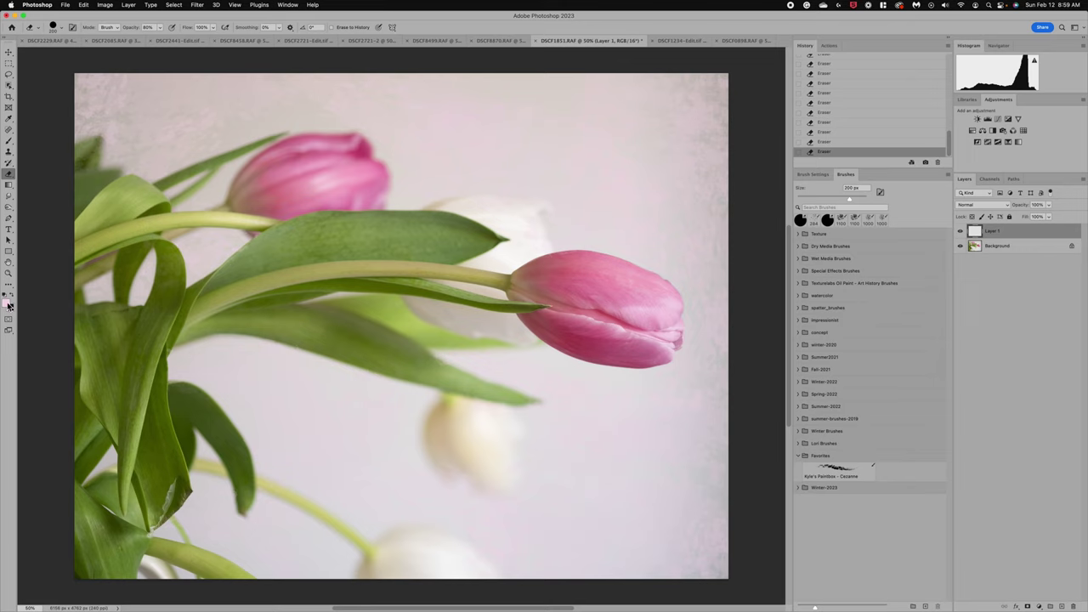
- Sample a deeper pink from the lower petal of the front tulip as the foreground color
left_click(10, 119)
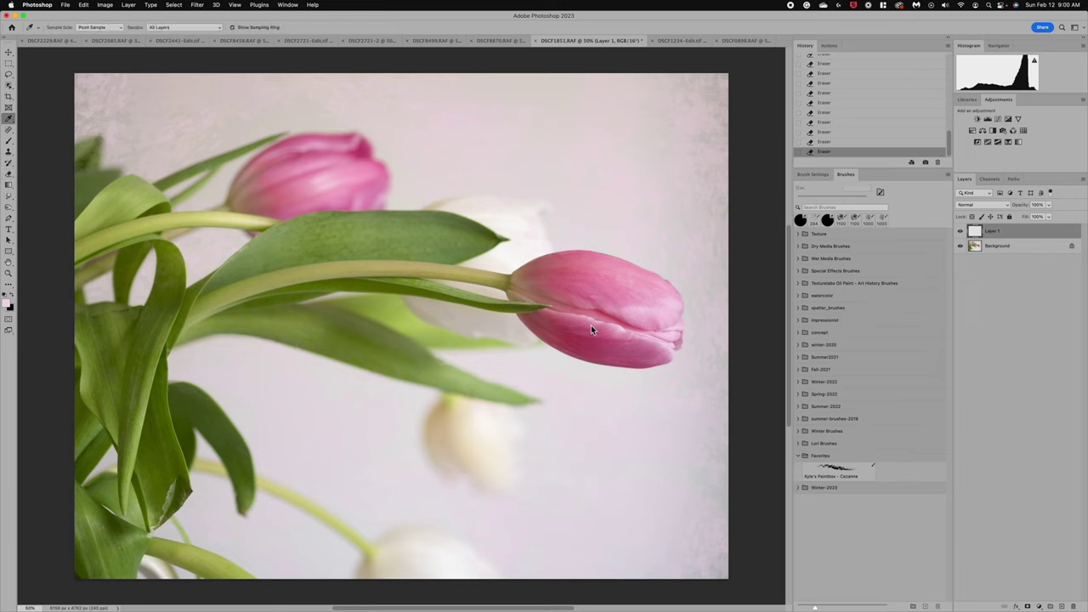
left_click(621, 330)
- Select the Kyle's Paintbox - Cezanne brush from the Favorites group, enlarge it to 1100 px and reduce its opacity
key("b")
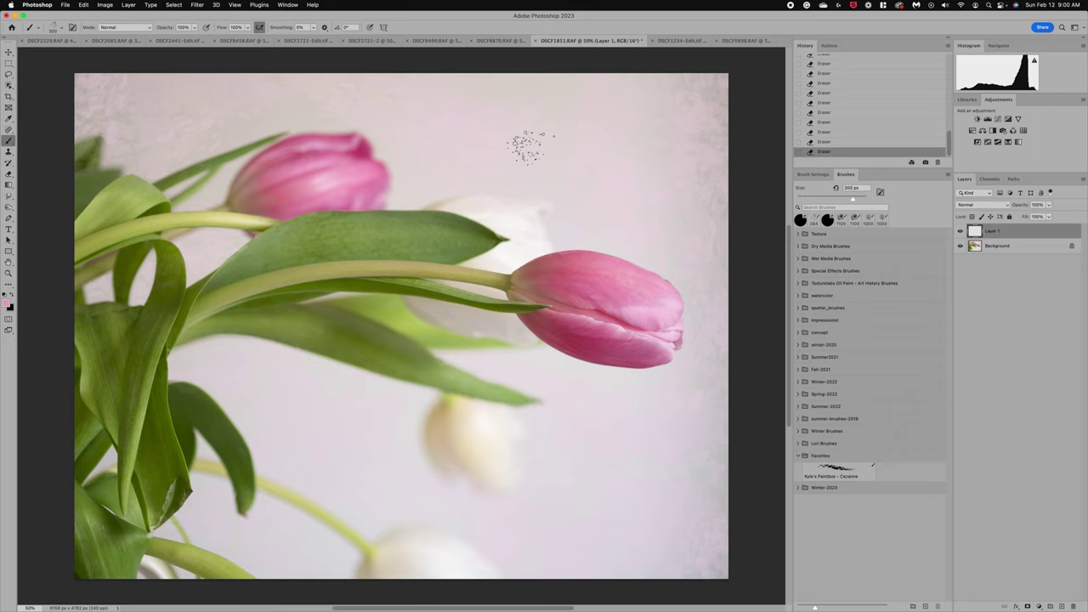
key("bracketright")
key("bracketright")
key("bracketright")
key("bracketright")
key("bracketright")
key("bracketright")
key("bracketright")
left_click(824, 474)
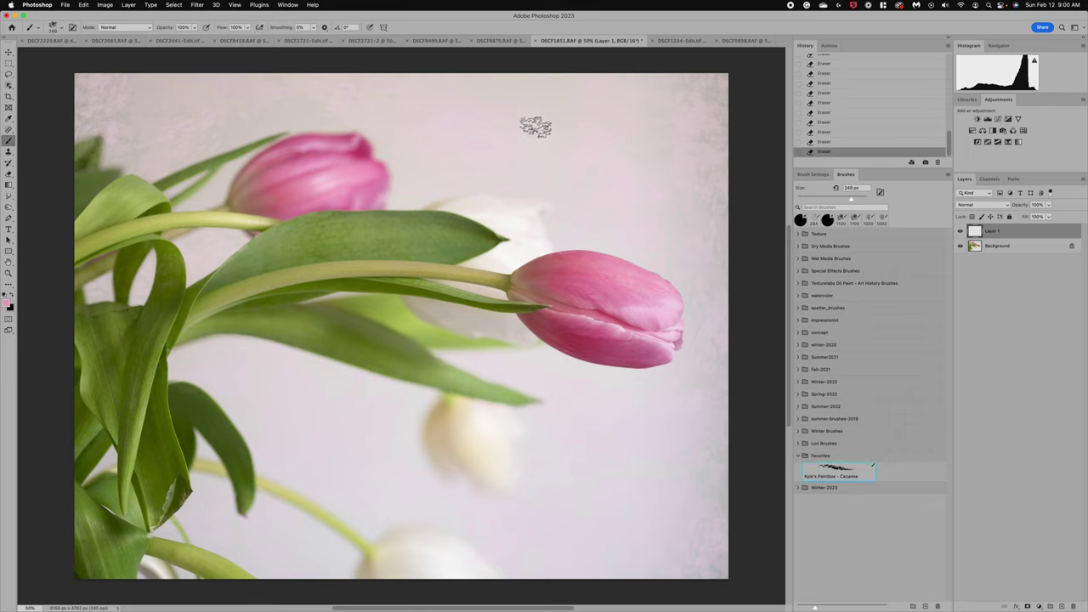
key("bracketright")
key("bracketright")
key("bracketright")
key("bracketright")
key("bracketright")
key("bracketright")
key("bracketright")
key("bracketright")
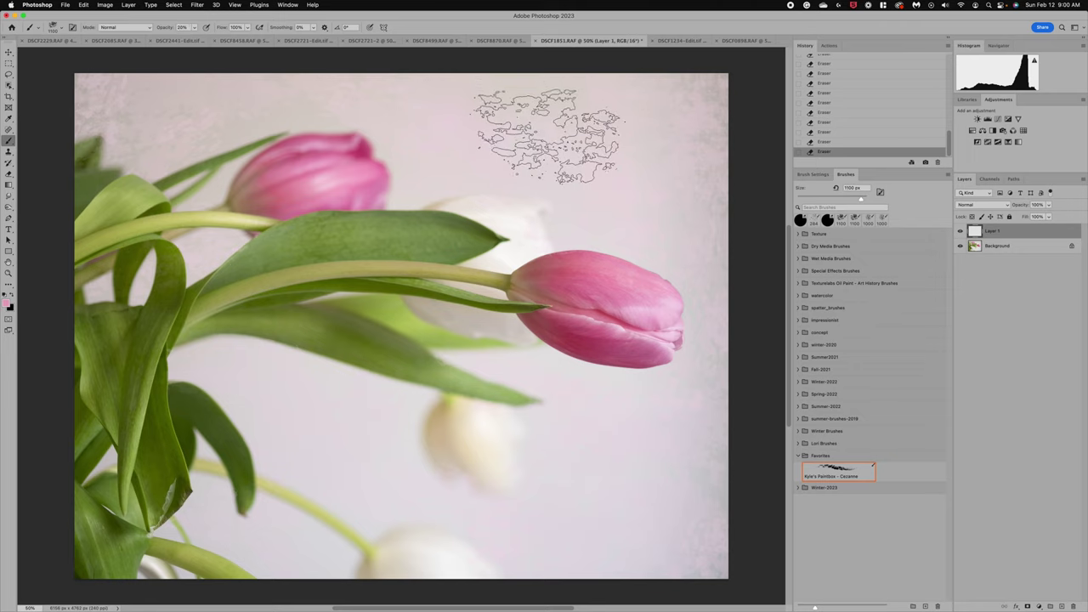
- Brush the deeper pink texture over the background all around the tulips and leaves on Layer 1
left_click(508, 114)
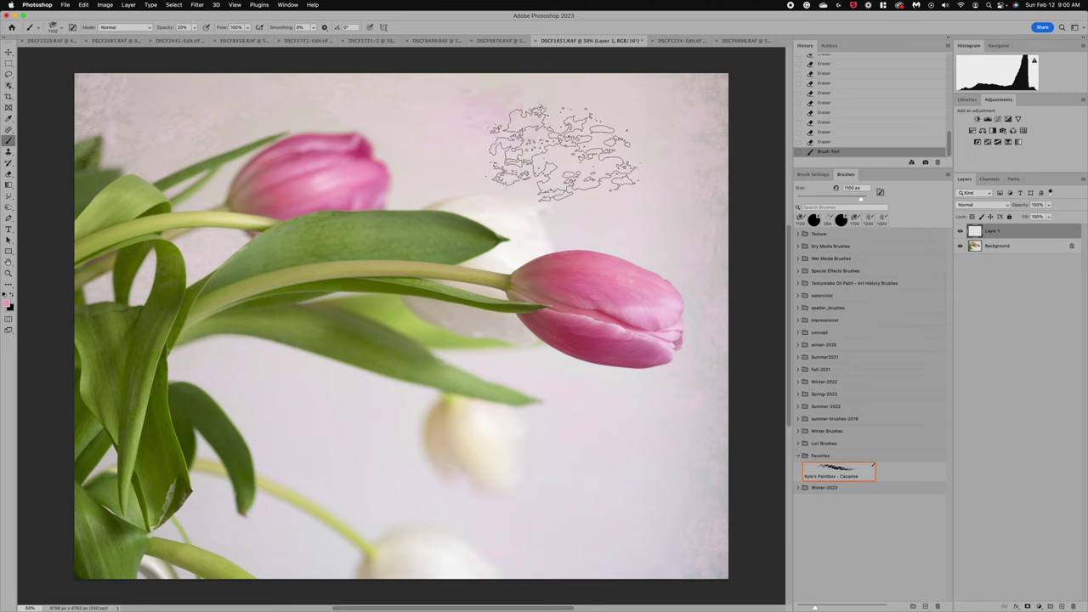
mouse_move(563, 153)
left_mouse_down()
mouse_move(664, 125)
mouse_move(565, 112)
left_mouse_up()
left_click(681, 153)
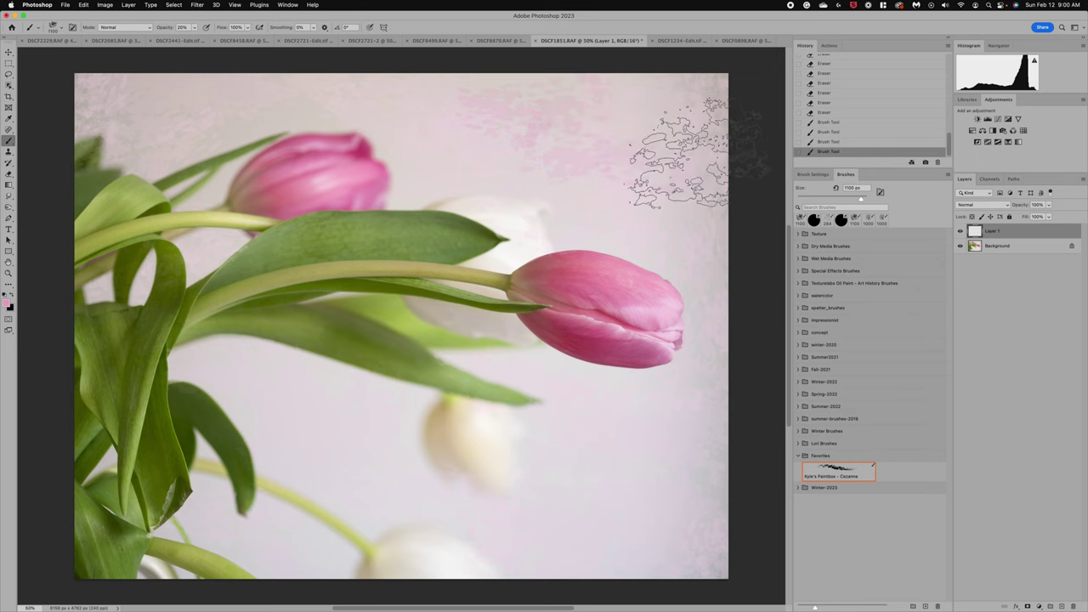
left_click(669, 101)
left_click(677, 179)
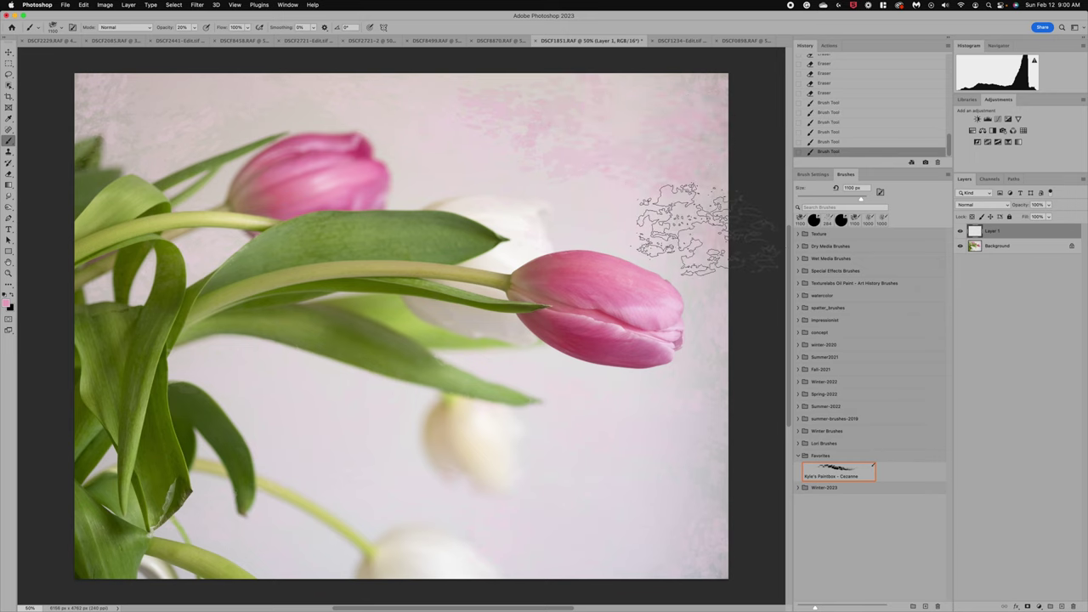
left_click(692, 340)
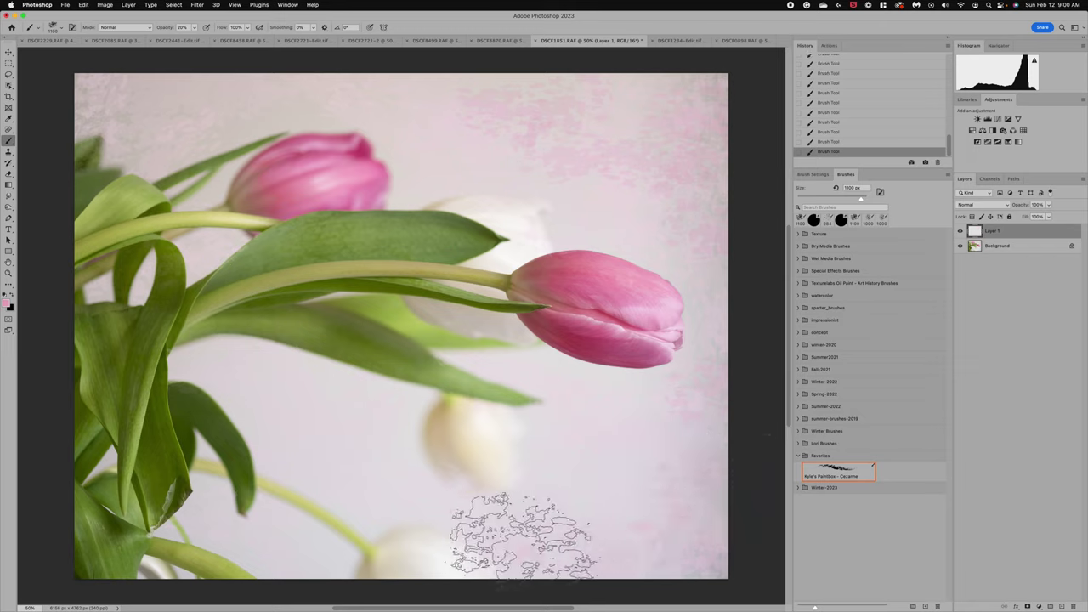
left_click(522, 539)
left_click(400, 490)
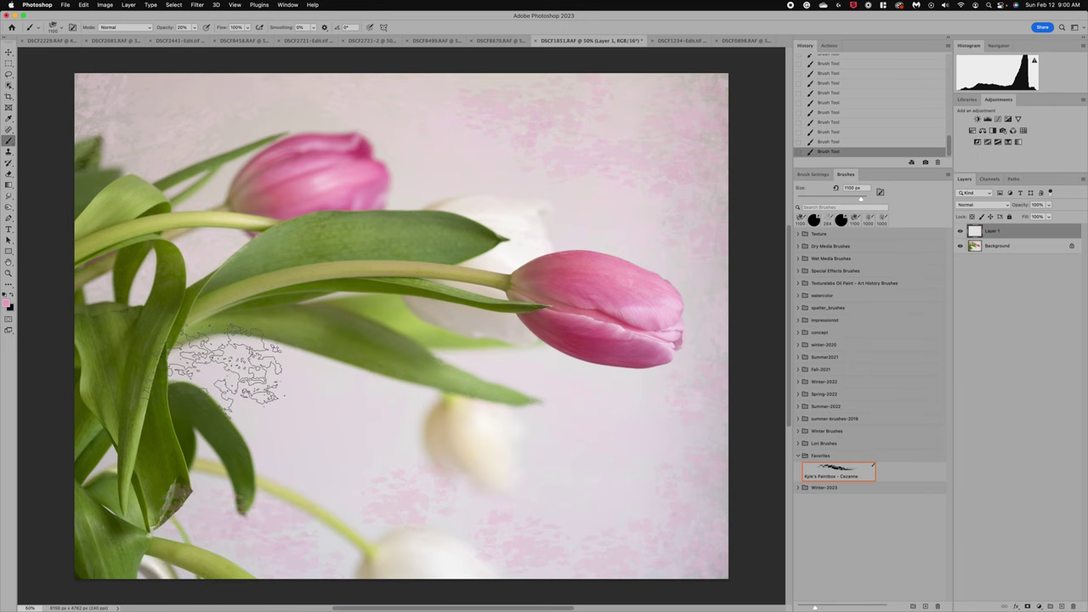
mouse_move(226, 367)
left_mouse_down()
mouse_move(357, 398)
mouse_move(374, 434)
mouse_move(336, 486)
mouse_move(281, 429)
left_mouse_up()
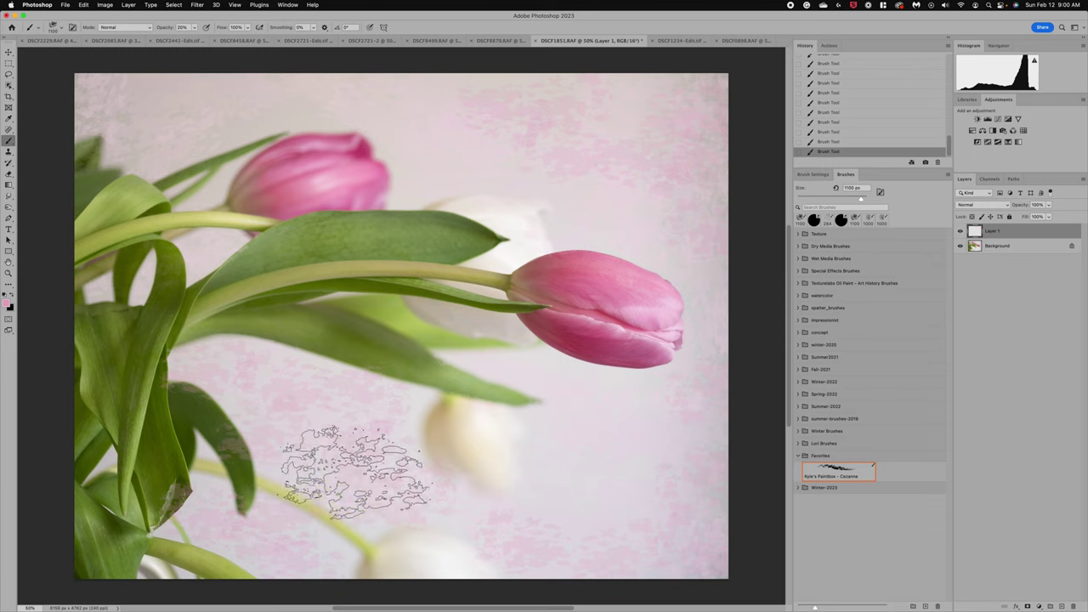
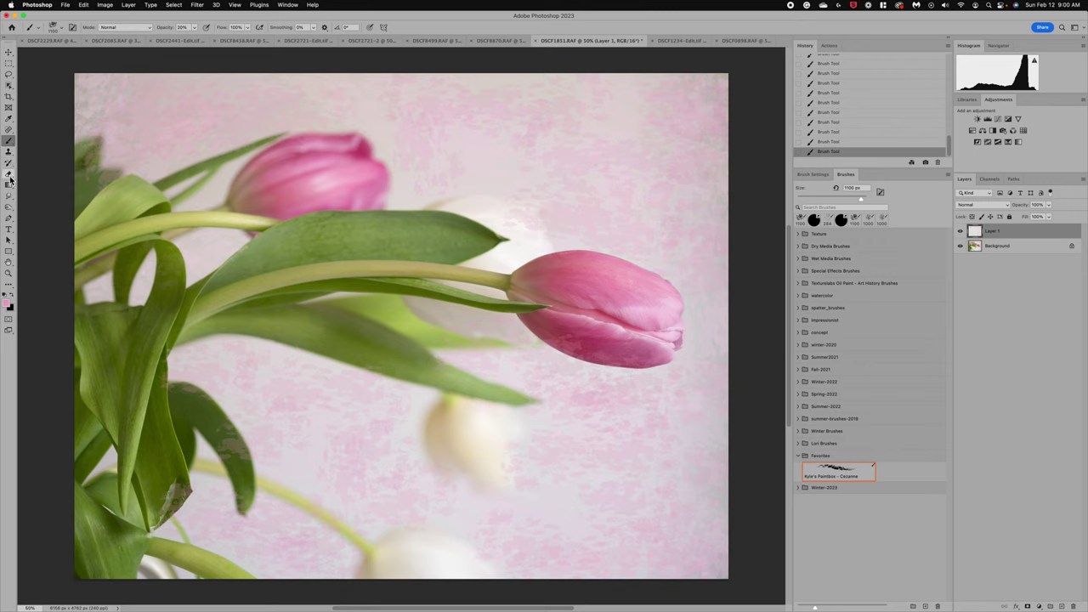
- Erase the deeper pink texture from the leaves and stems along the photo's left side
left_click(10, 174)
mouse_move(85, 171)
left_mouse_down()
mouse_move(94, 150)
mouse_move(81, 170)
mouse_move(114, 179)
mouse_move(81, 217)
left_mouse_up()
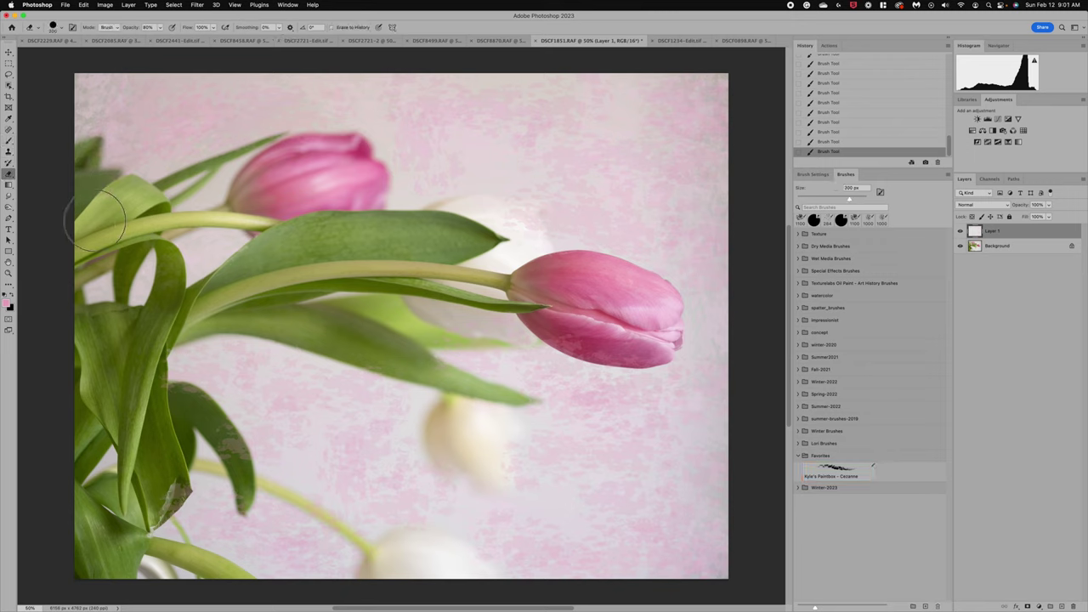
key("bracketleft")
key("bracketleft")
mouse_move(183, 497)
left_mouse_down()
mouse_move(170, 498)
mouse_move(173, 406)
mouse_move(183, 393)
mouse_move(217, 406)
mouse_move(234, 456)
mouse_move(228, 425)
left_mouse_up()
mouse_move(223, 472)
left_mouse_down()
mouse_move(219, 486)
mouse_move(242, 513)
left_mouse_up()
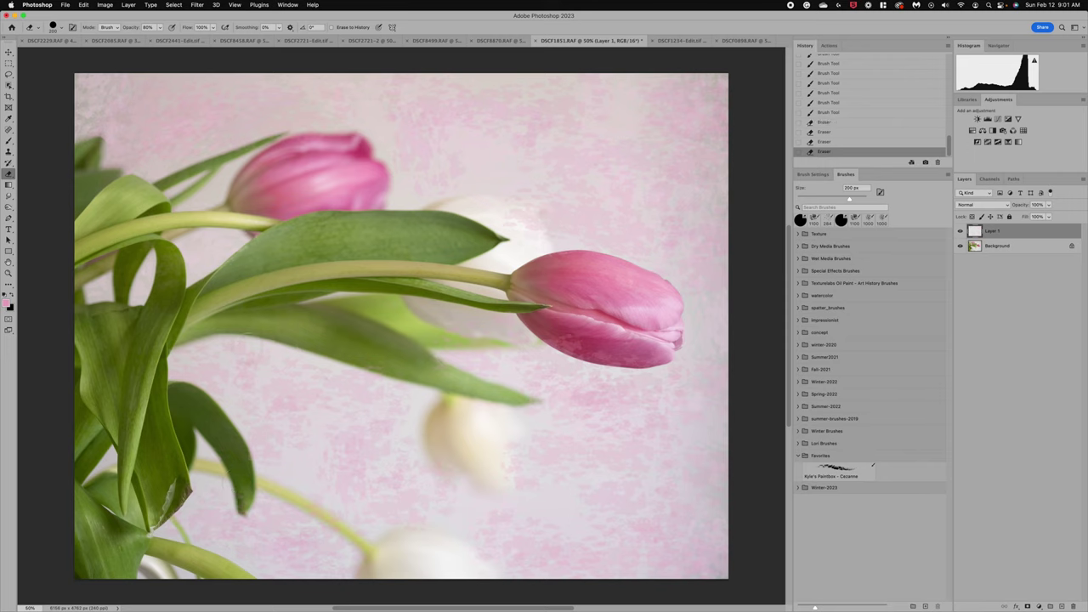
- Erase the pink texture from the long middle leaf and the front tulip, adjusting the eraser size as needed
key("bracketright")
key("bracketright")
key("bracketleft")
key("bracketleft")
left_click_drag(440, 367, 445, 374)
left_click(529, 407)
key("bracketright")
key("bracketright")
mouse_move(572, 342)
left_mouse_down()
mouse_move(535, 340)
mouse_move(609, 353)
left_mouse_up()
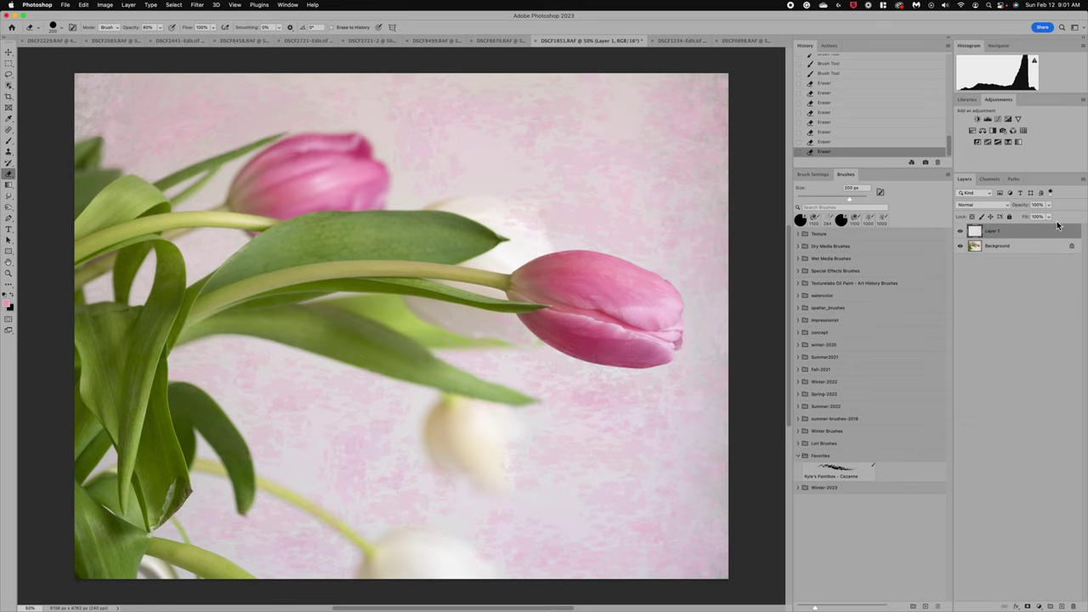
- Lower Layer 1's opacity to 59% and erase the texture from the white tulip behind the front one
left_click(1051, 207)
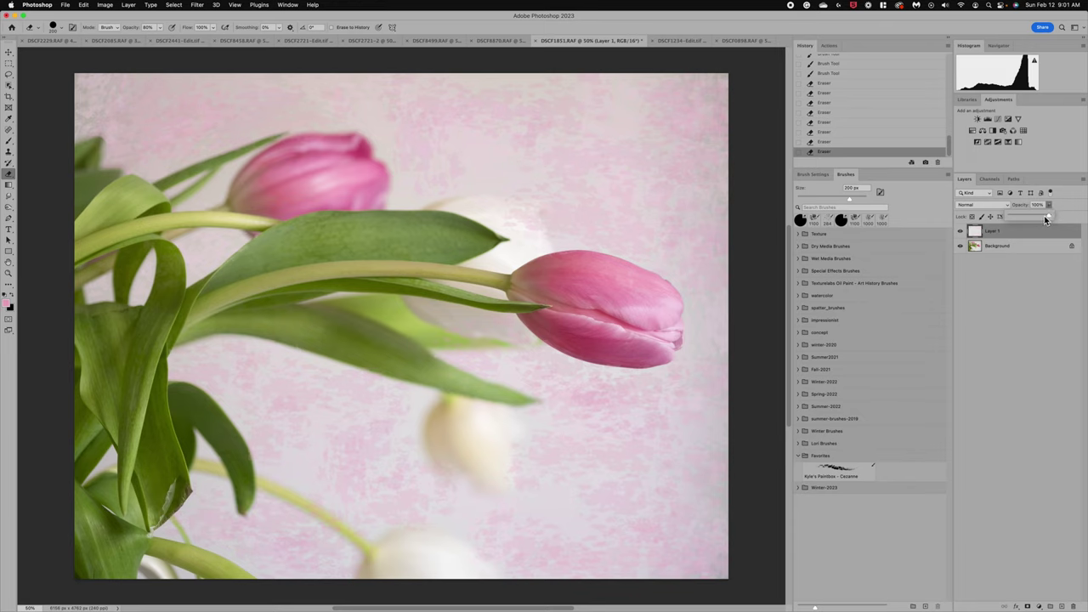
type("12")
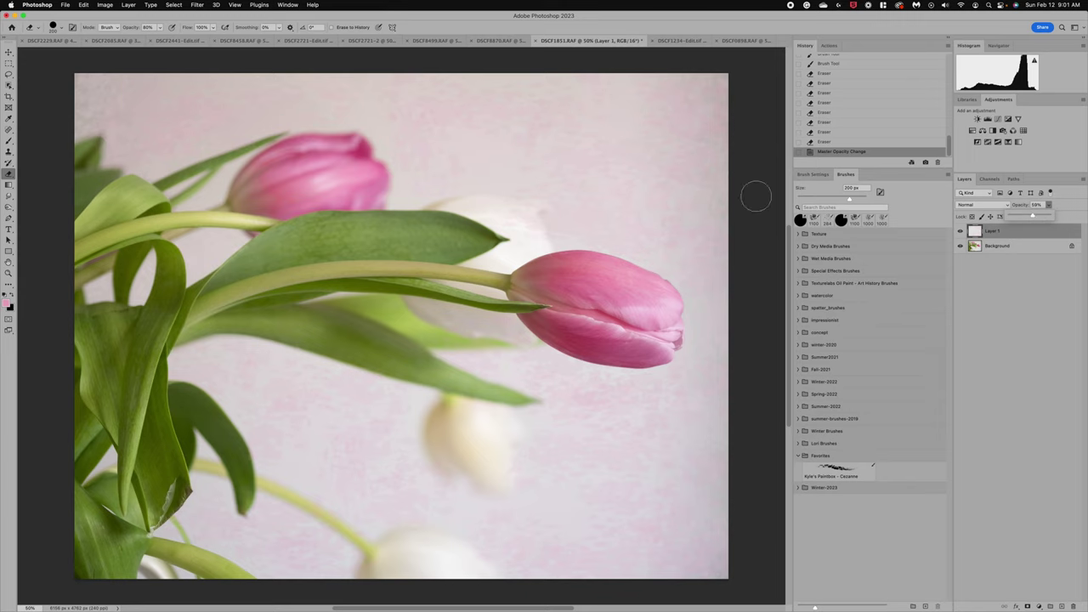
left_click(510, 211)
left_click_drag(532, 229, 535, 237)
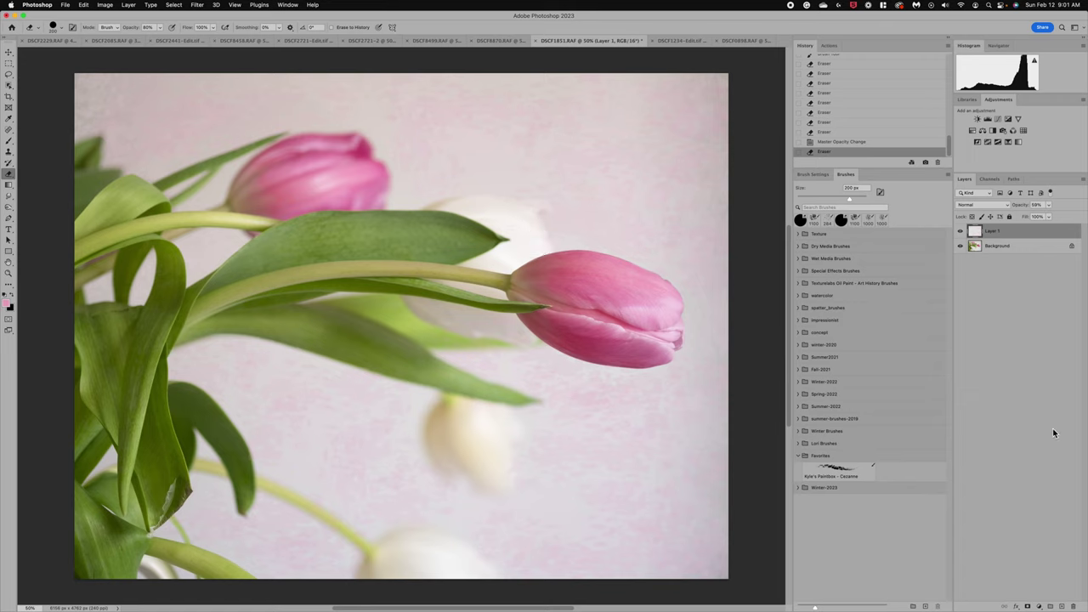
- Change Layer 1's blend mode to Multiply and reduce its opacity to 36%
left_click(1008, 206)
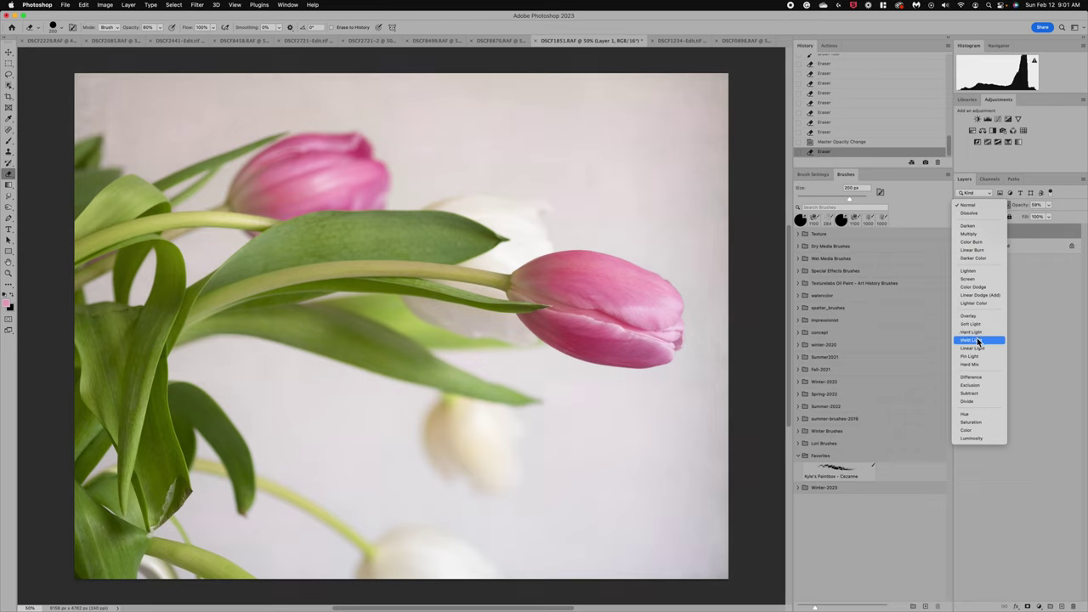
left_click(975, 239)
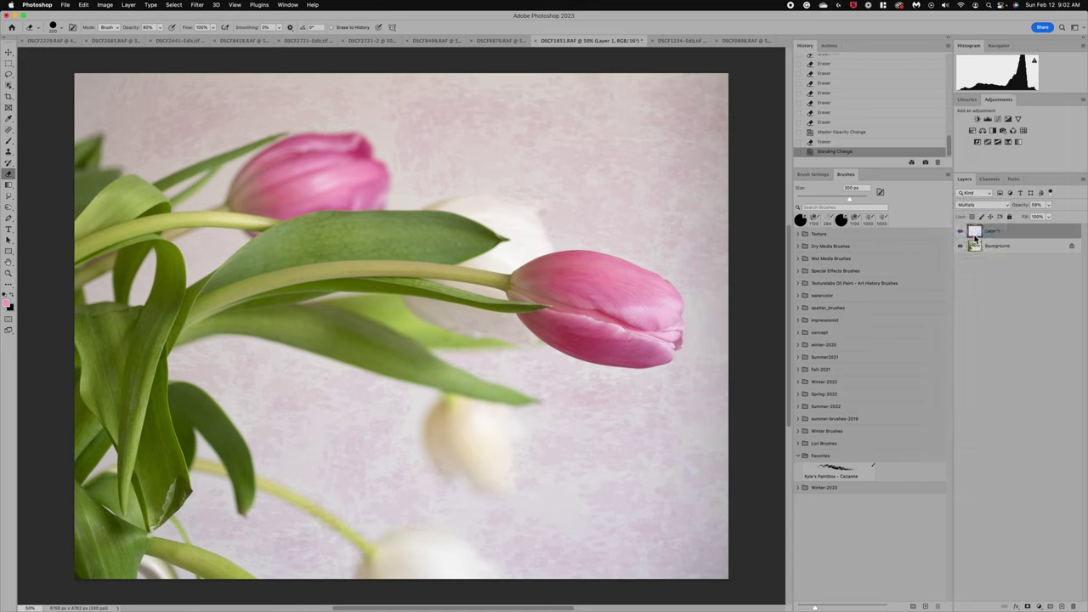
left_click(1051, 205)
left_click(1041, 214)
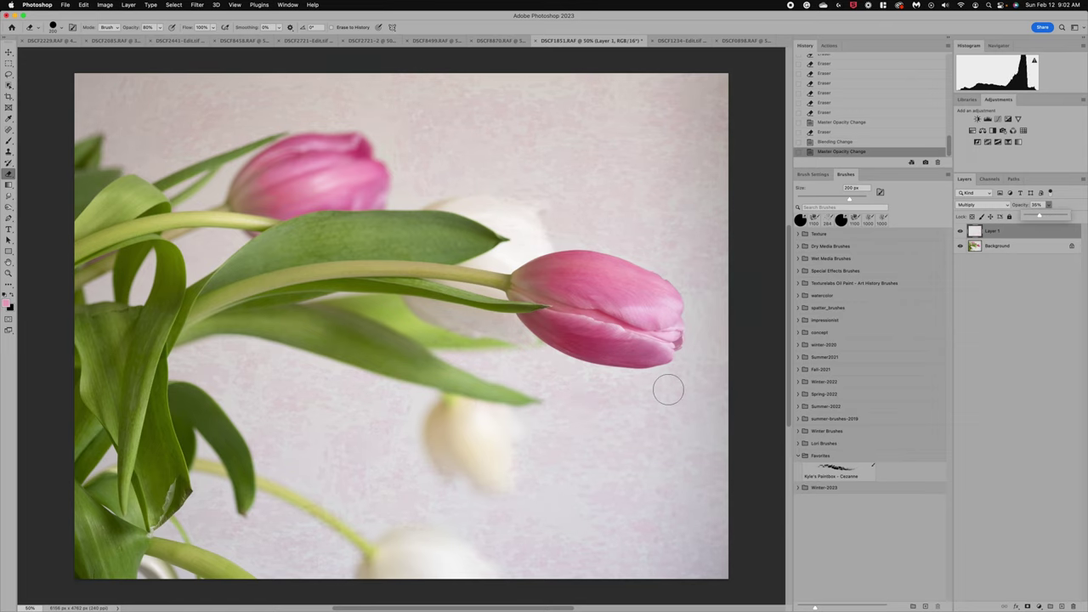
scroll(630, 391, "right", 2)
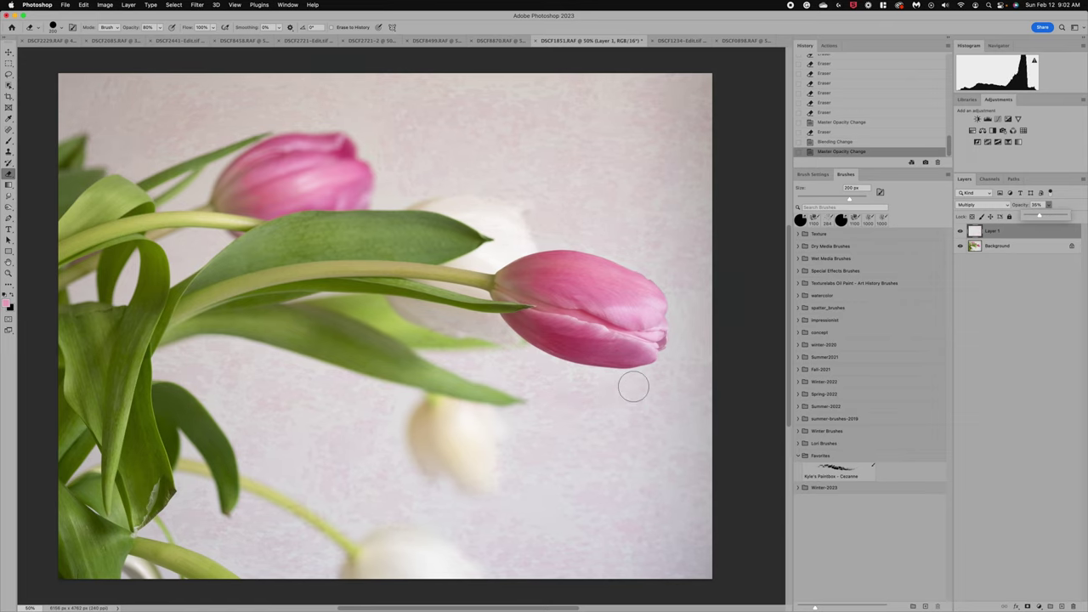
- Erase texture beside and below the front tulip and examine how the remaining texture blends across the photo
left_click_drag(737, 417, 639, 371)
scroll(638, 381, "up", 2)
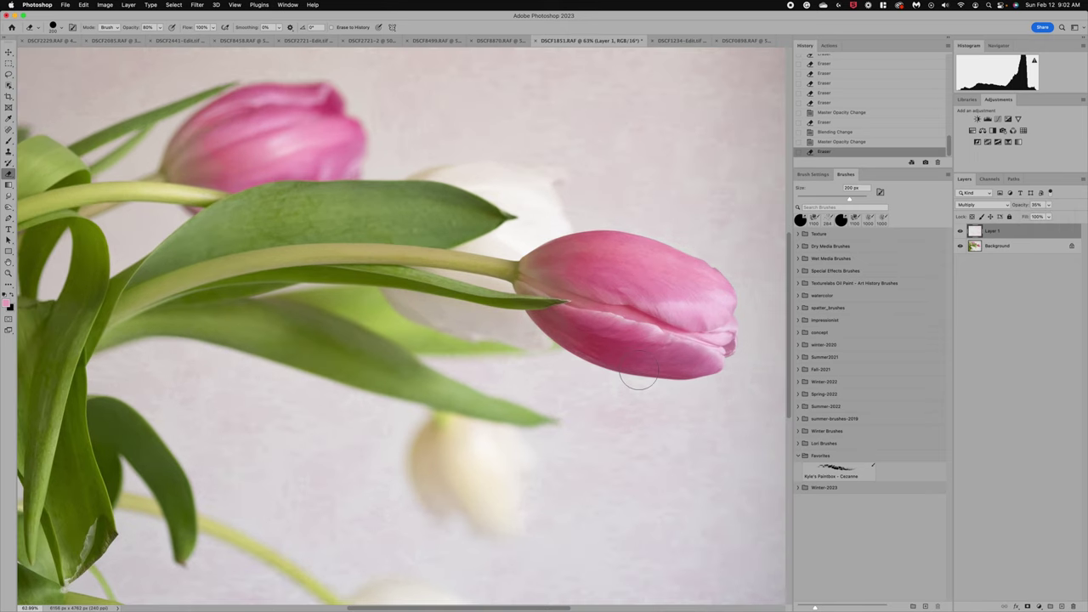
scroll(638, 381, "up", 5)
scroll(637, 372, "right", 4)
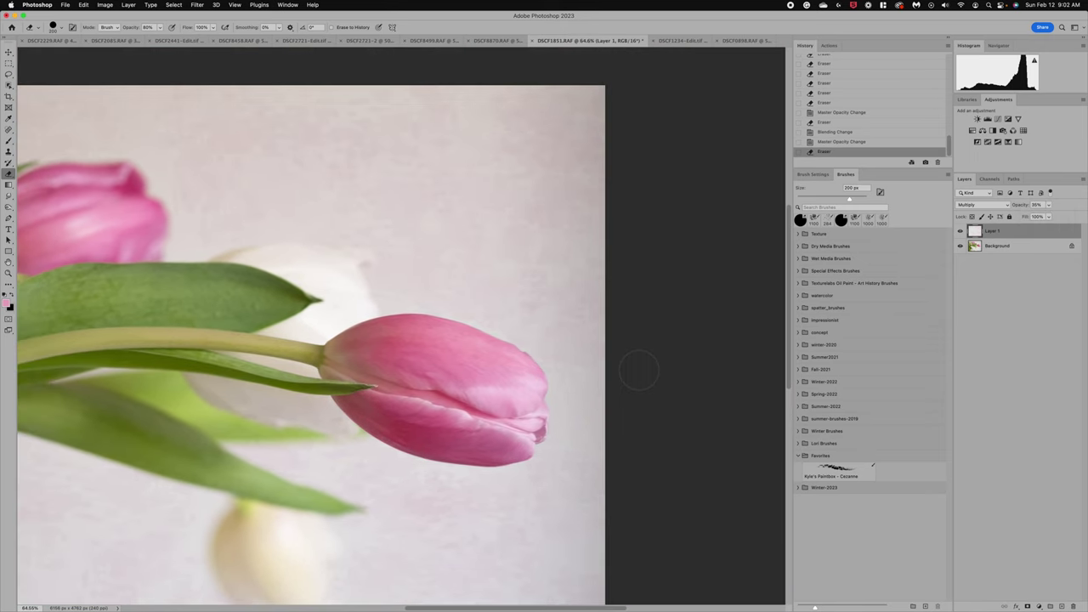
scroll(639, 372, "down", 5)
scroll(639, 371, "left", 3)
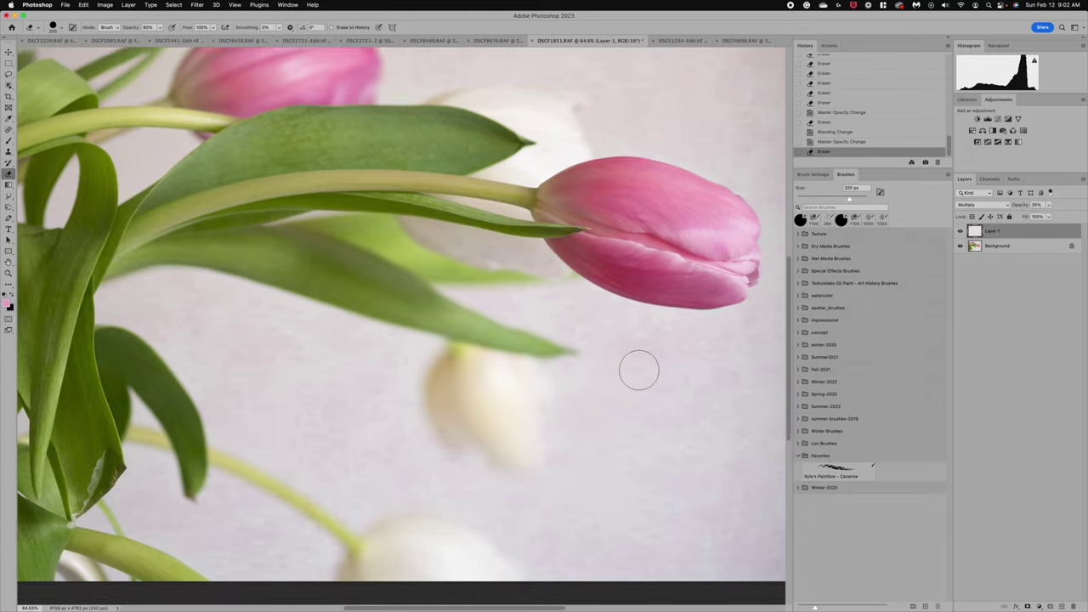
scroll(639, 371, "down", 2)
scroll(639, 374, "left", 2)
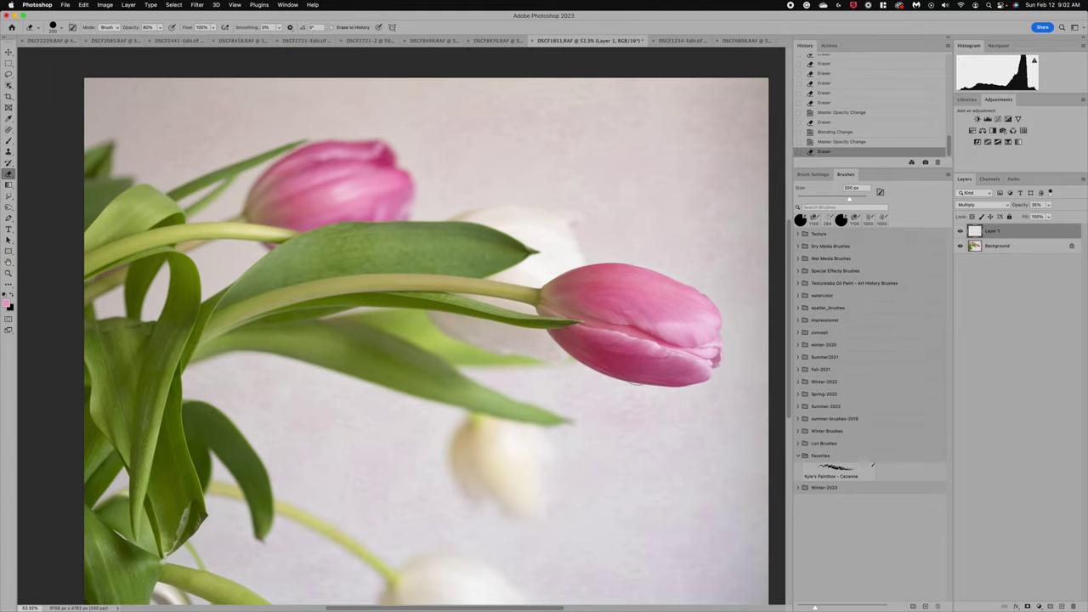
scroll(639, 376, "up", 1)
scroll(638, 376, "left", 1)
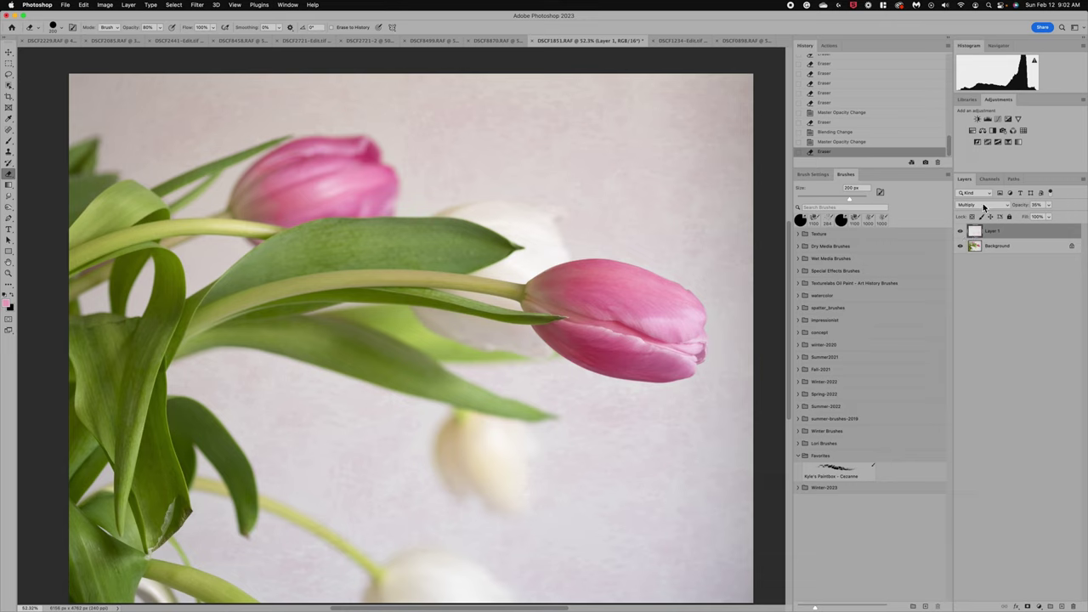
scroll(563, 227, "down", 2)
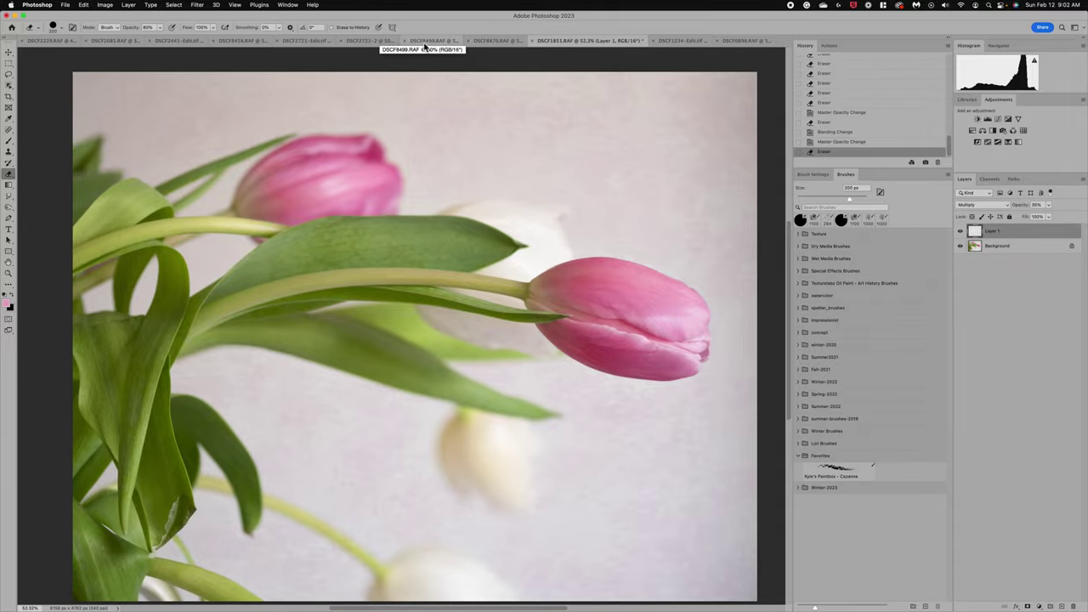
- Switch to the bluebell photo, collapse the Favorites brush set, and add a new empty layer
left_click(486, 40)
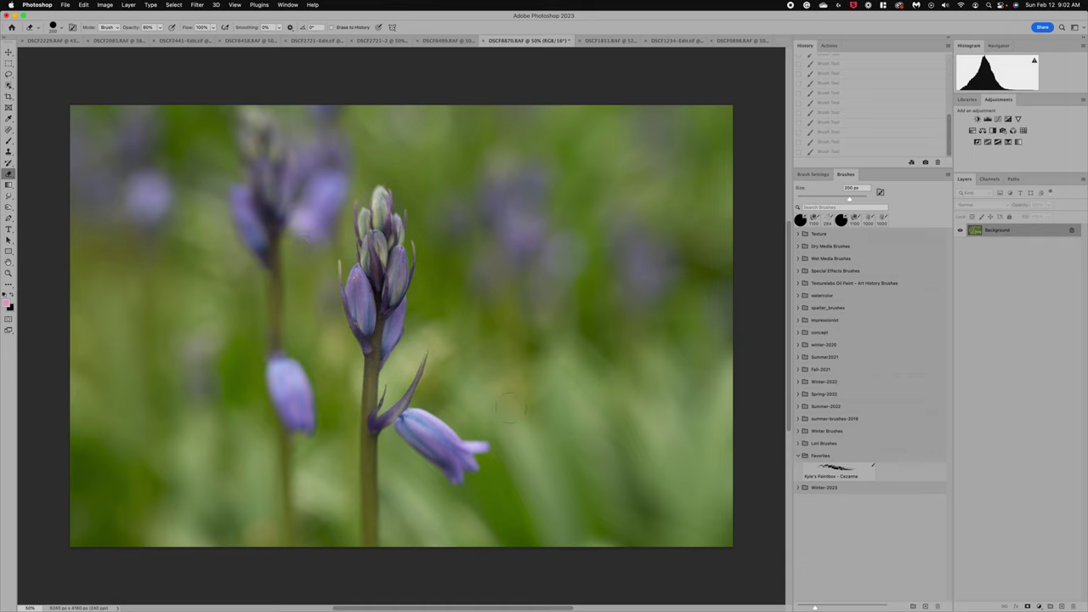
left_click(800, 459)
left_click(1063, 606)
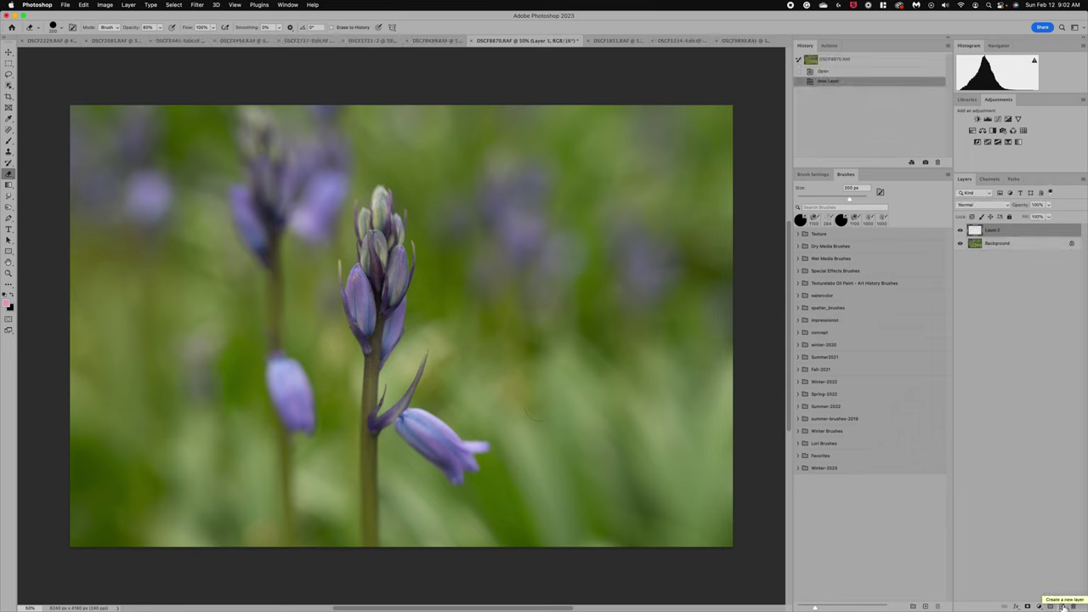
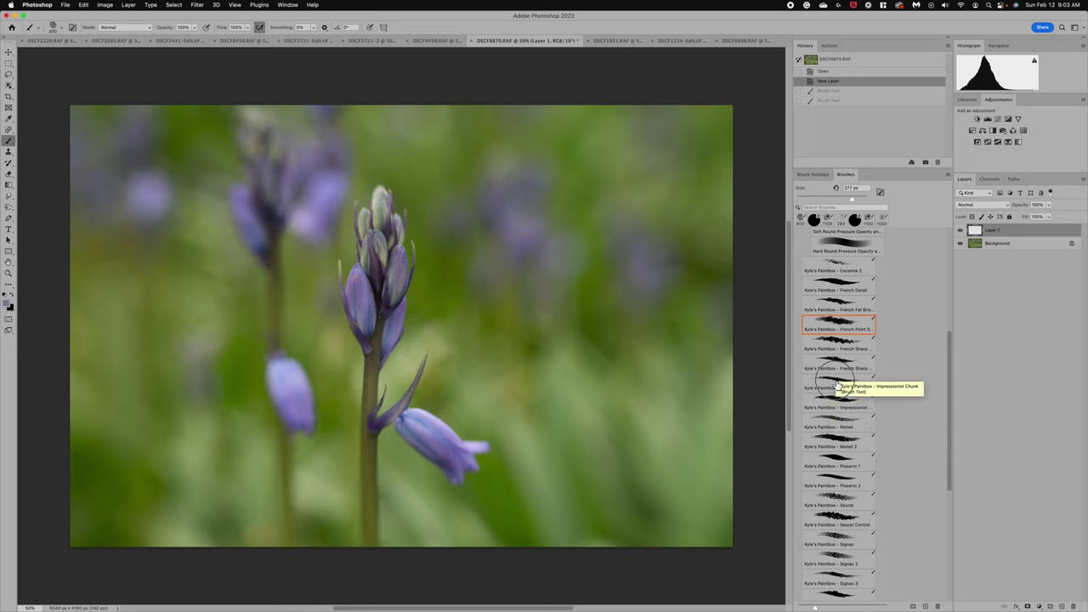
- Try the Kyle's Paintbox Impressionist Chunk brush and enlarge its tip
left_click(838, 379)
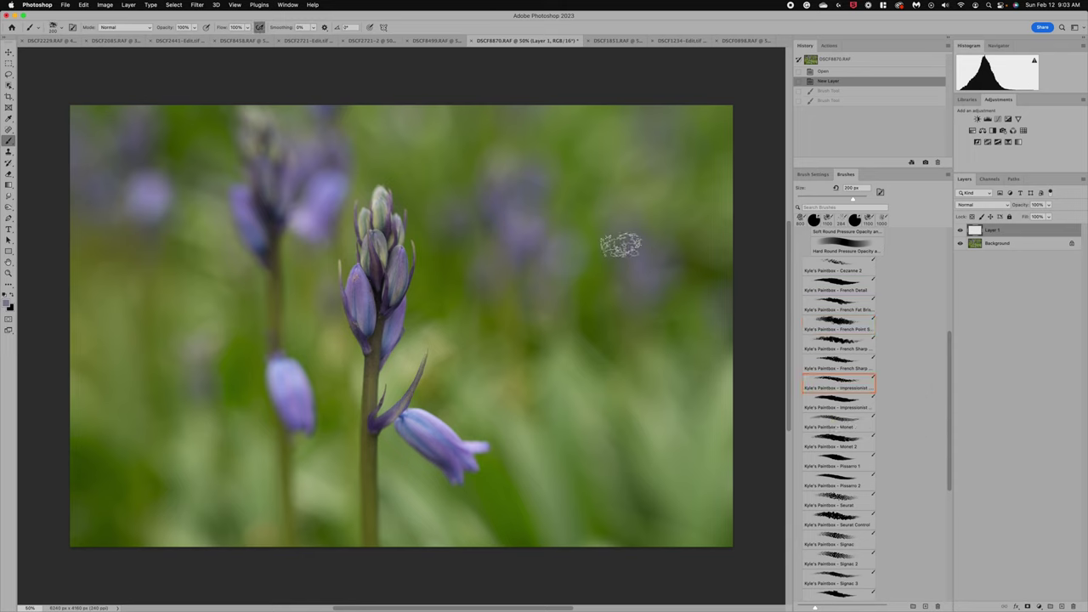
key("bracketright")
key("bracketright")
key("bracketright")
key("bracketright")
key("bracketright")
key("bracketright")
key("bracketright")
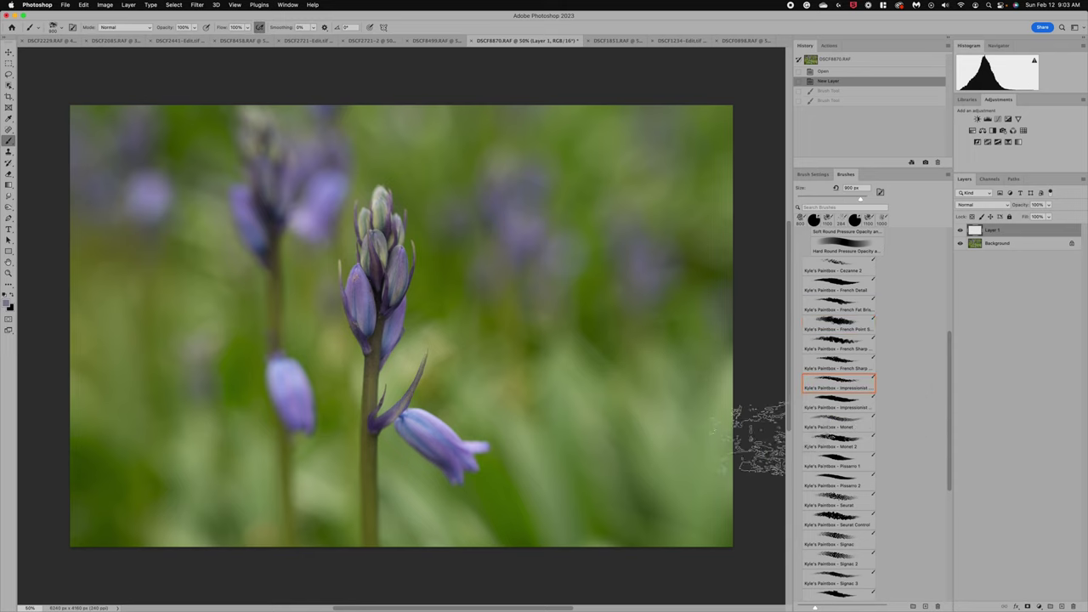
- Choose the Kyle's Paintbox Seurat brush, make a test dab, enlarge the tip and undo the dab
left_click(838, 502)
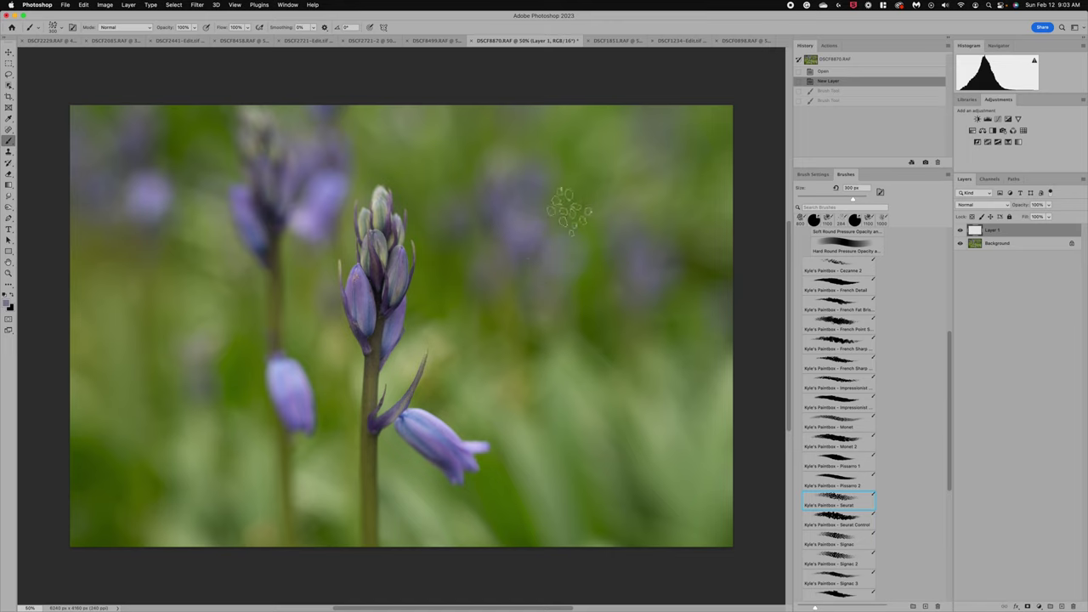
left_click_drag(567, 223, 571, 216)
key("bracketright")
key("bracketright")
key("bracketright")
key("bracketright")
key("bracketright")
key("bracketright")
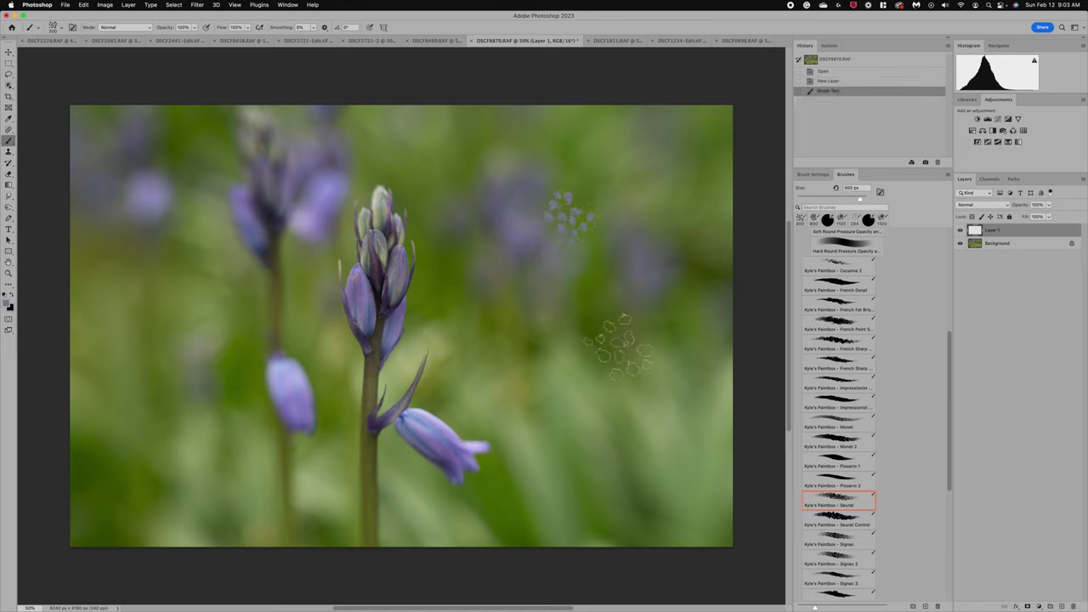
key("super+z")
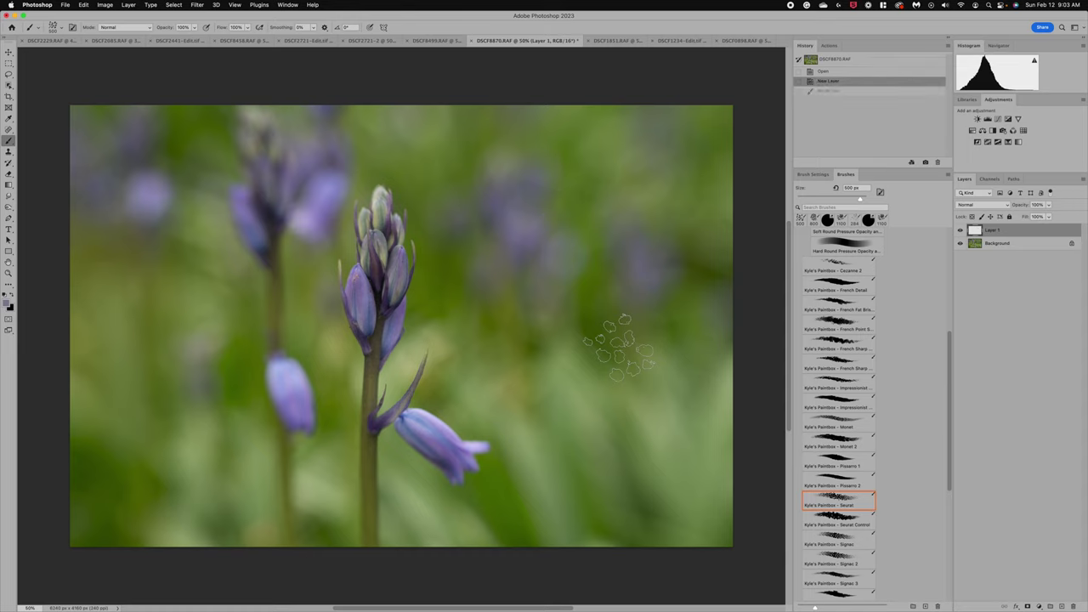
- Set the brush opacity to 50% and dab Seurat dots around the blurred flowers on the photo's right side
key("6")
mouse_move(582, 202)
left_mouse_down()
mouse_move(572, 213)
mouse_move(575, 201)
left_mouse_up()
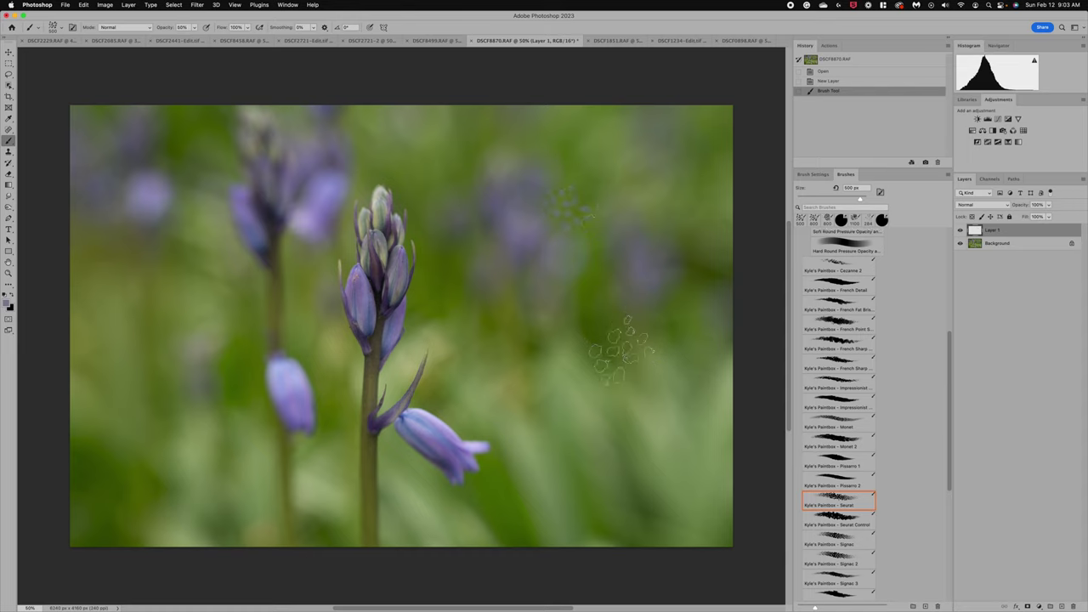
left_click(574, 225)
left_click(553, 200)
left_click(555, 209)
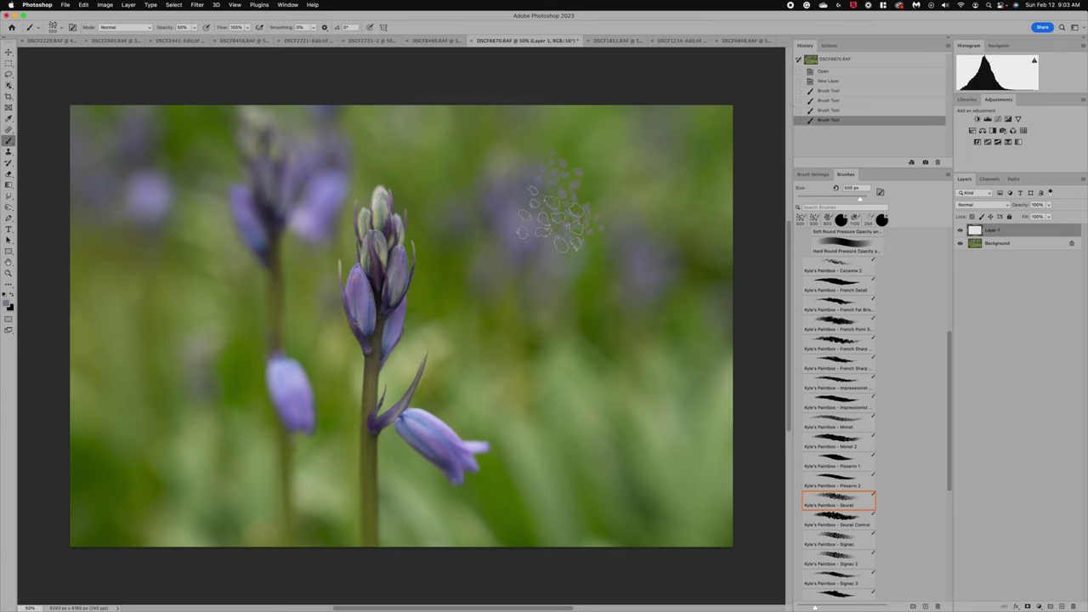
left_click(606, 260)
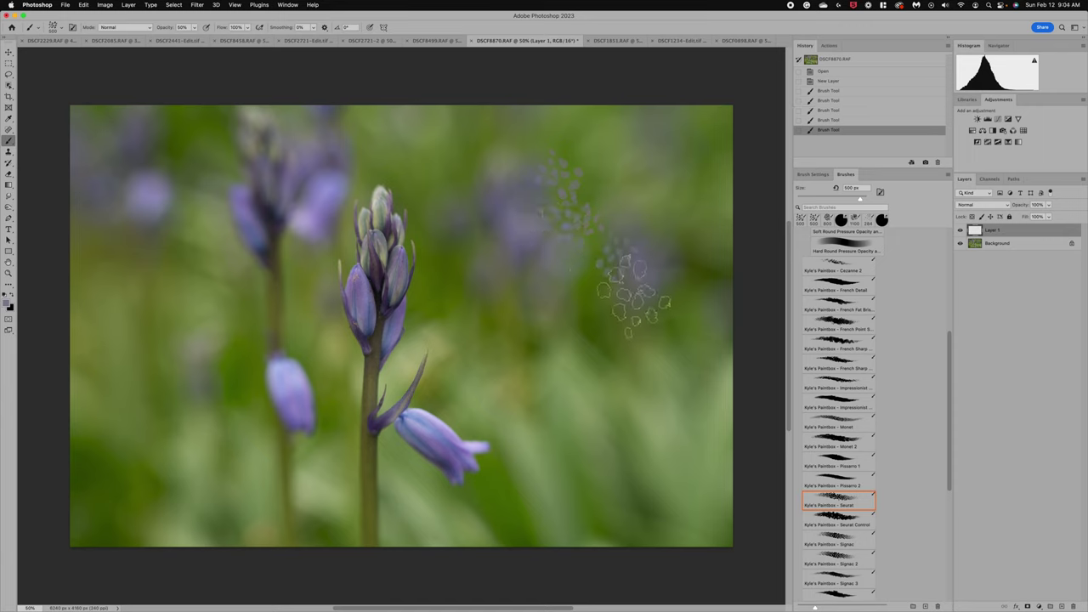
left_click(633, 291)
left_click(659, 273)
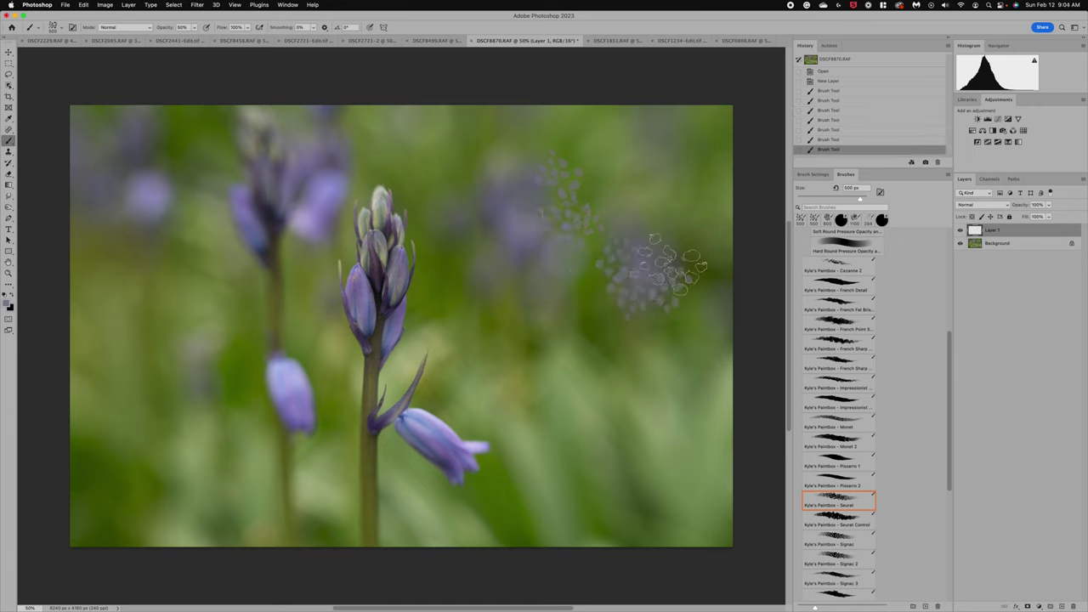
left_click(721, 217)
left_click(708, 175)
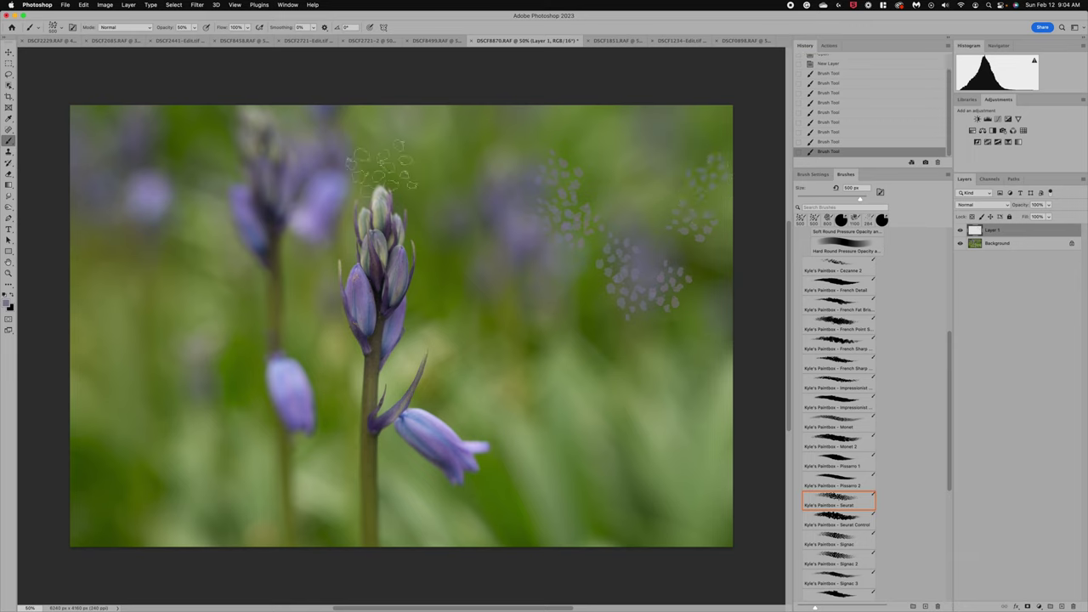
- Dab clusters of Seurat dots around the blurred flowers in the photo's upper left area
left_click(96, 236)
left_click(98, 152)
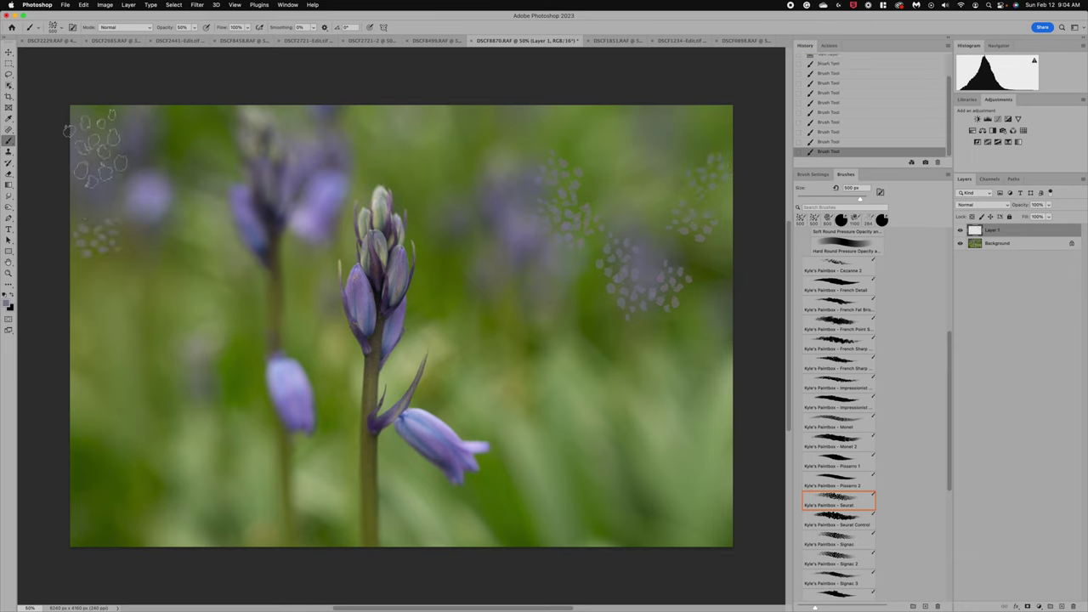
left_click(174, 246)
left_click(178, 155)
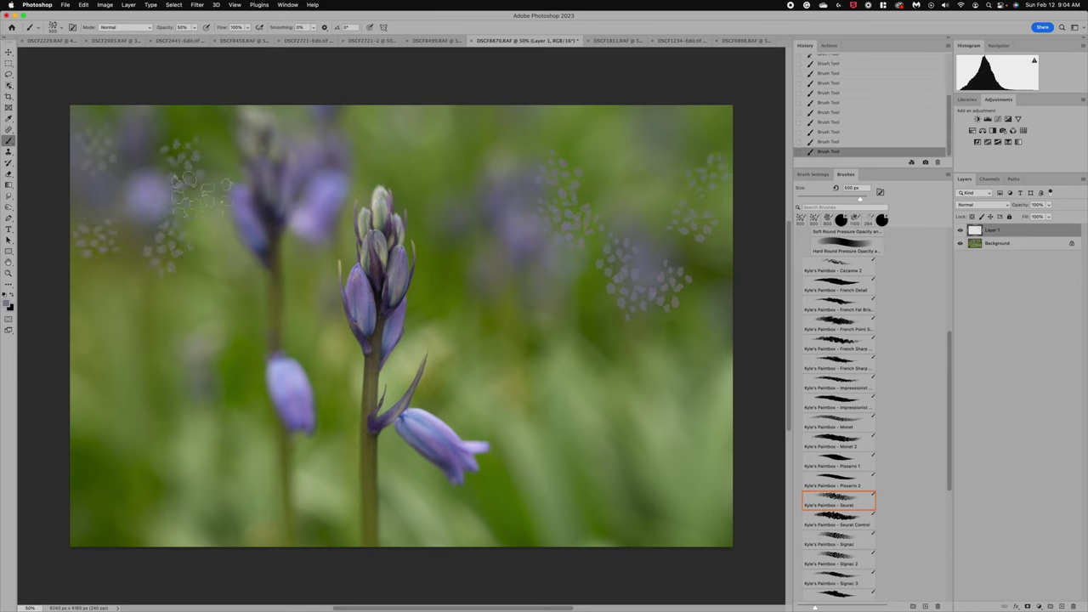
left_click(201, 192)
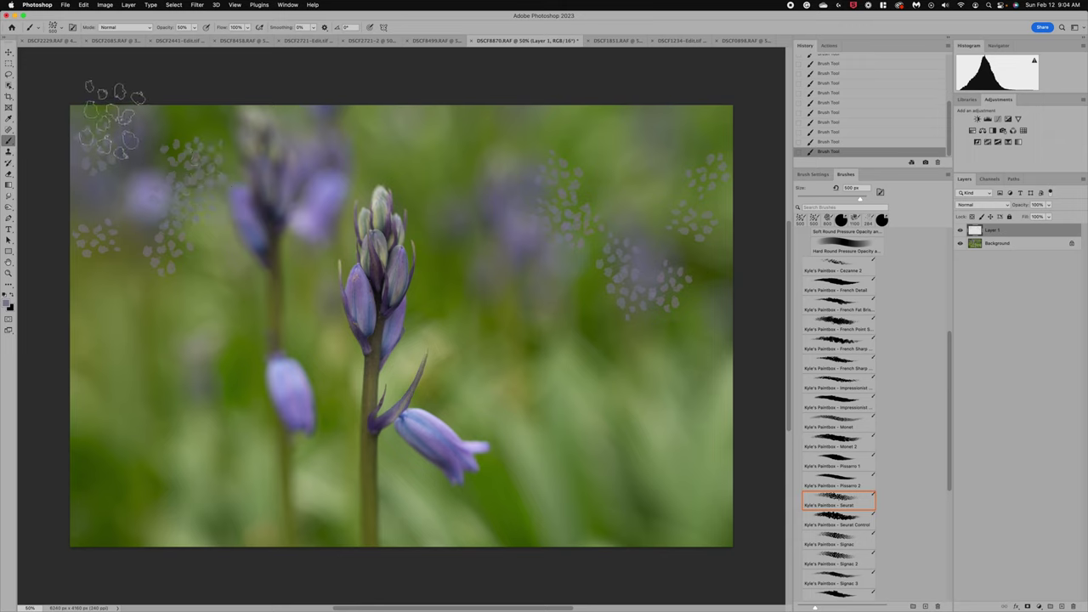
left_click(297, 255)
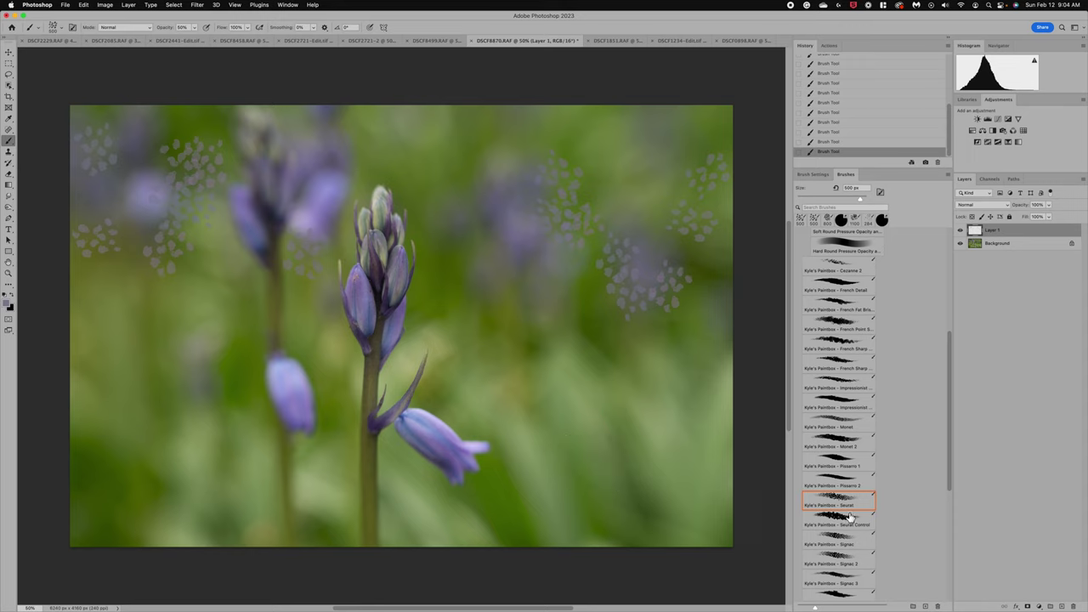
- Choose the Kyle's Paintbox Signac 2 brush and enlarge it to 600 px
left_click(840, 539)
scroll(855, 538, "down", 3)
scroll(854, 538, "down", 2)
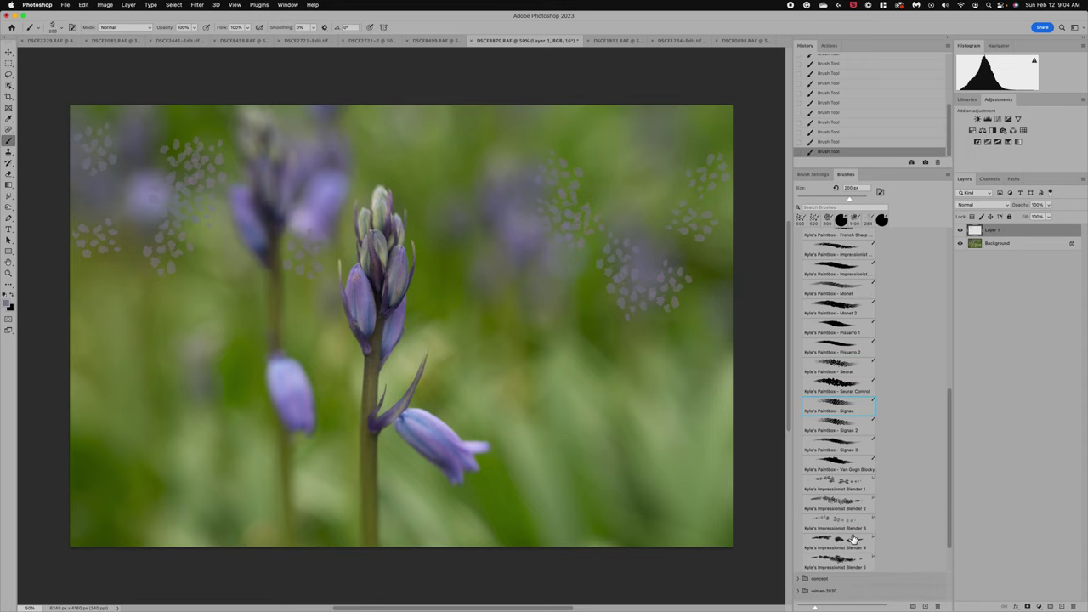
left_click(838, 465)
key("bracketright")
key("bracketright")
key("bracketright")
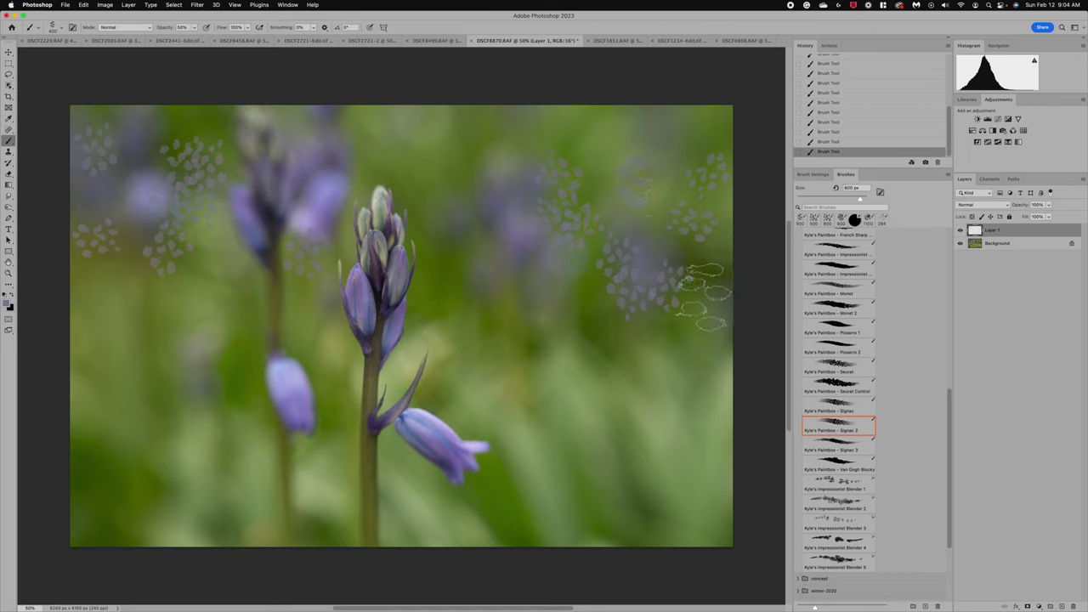
- Dab Signac 2 oval strokes around and between the blurred flowers on the photo's right side
left_click(489, 263)
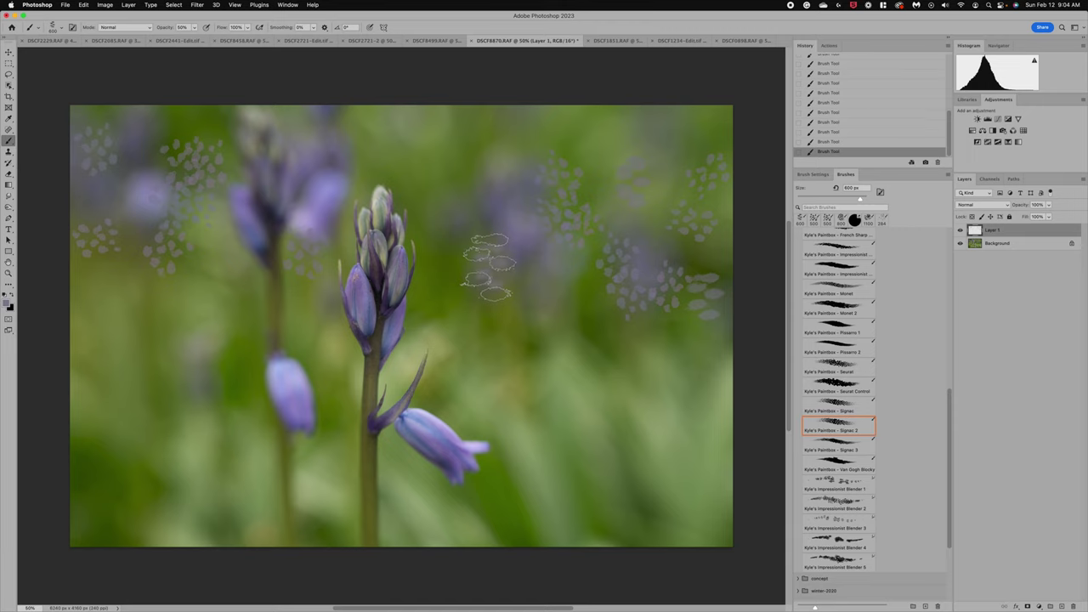
left_click(478, 200)
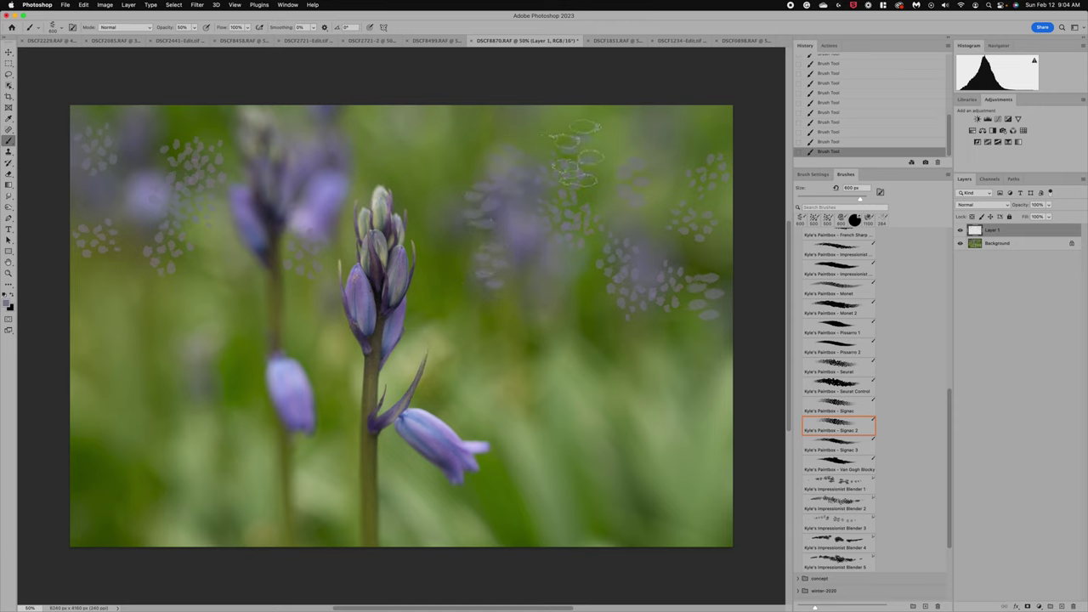
left_click(574, 156)
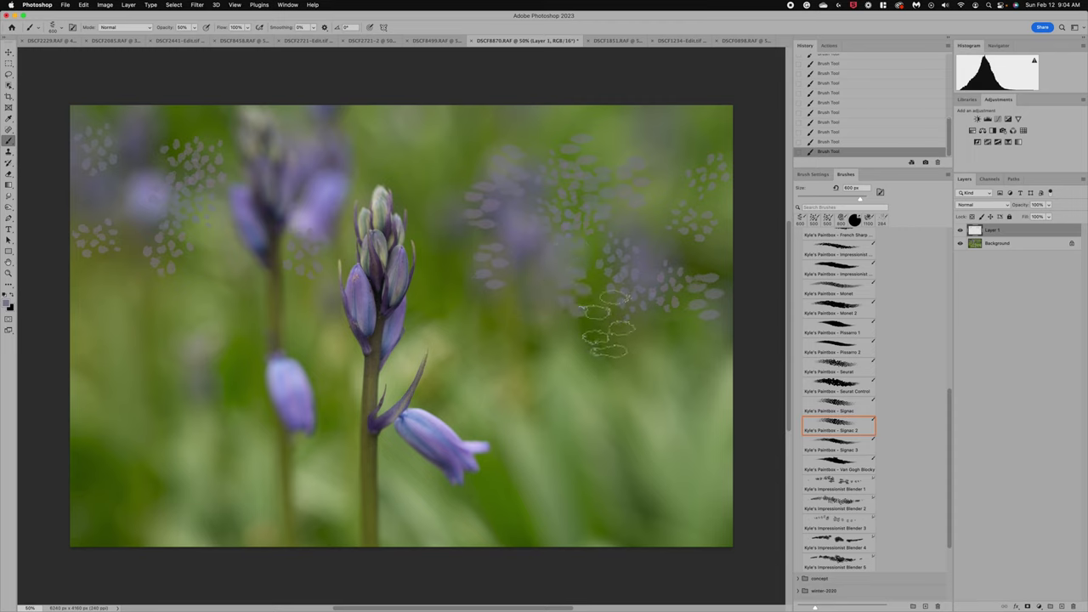
left_click(605, 328)
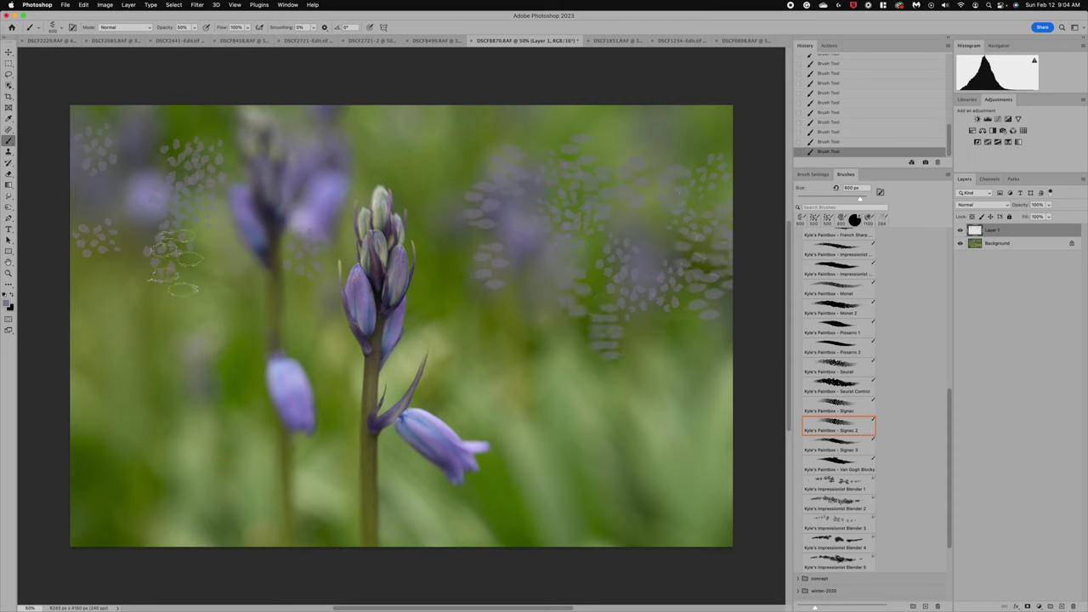
- Paint Signac 2 oval strokes below the blurred flowers on the left and beside the left stem
left_click(174, 260)
mouse_move(189, 313)
left_mouse_down()
mouse_move(127, 268)
mouse_move(110, 289)
left_mouse_up()
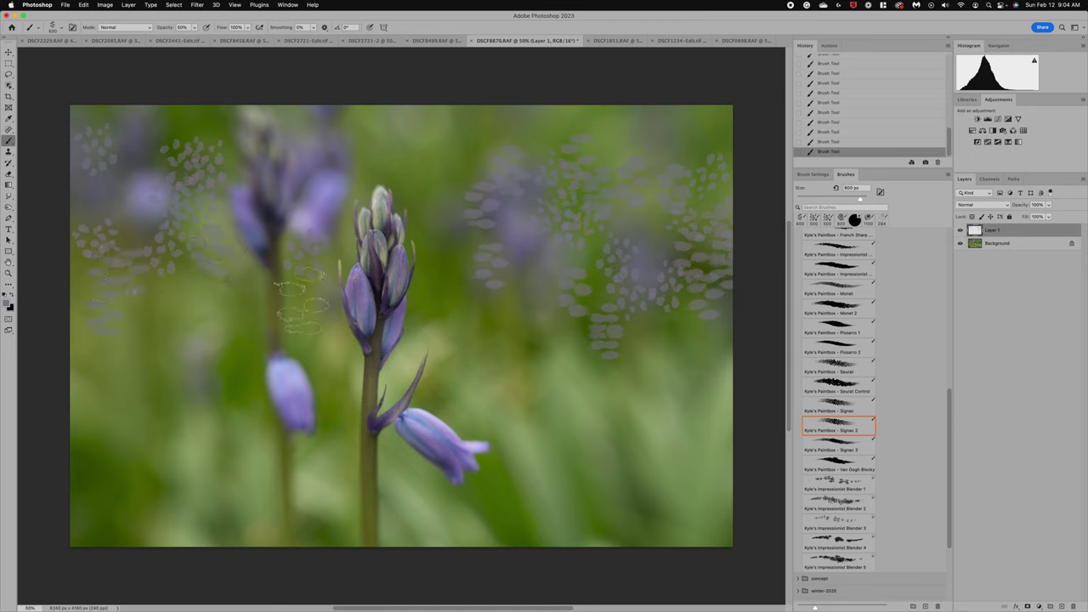
left_click_drag(229, 303, 217, 370)
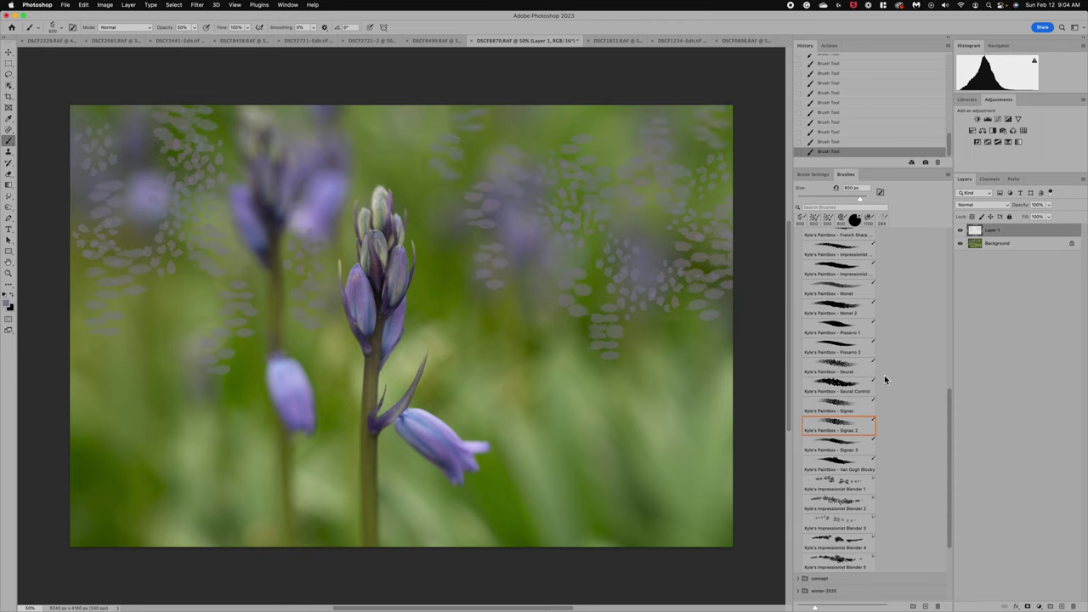
- Close the Impressionist brush set, open the Spring-2022 set, and try the In Bloom brush at 50% opacity
scroll(862, 357, "up", 10)
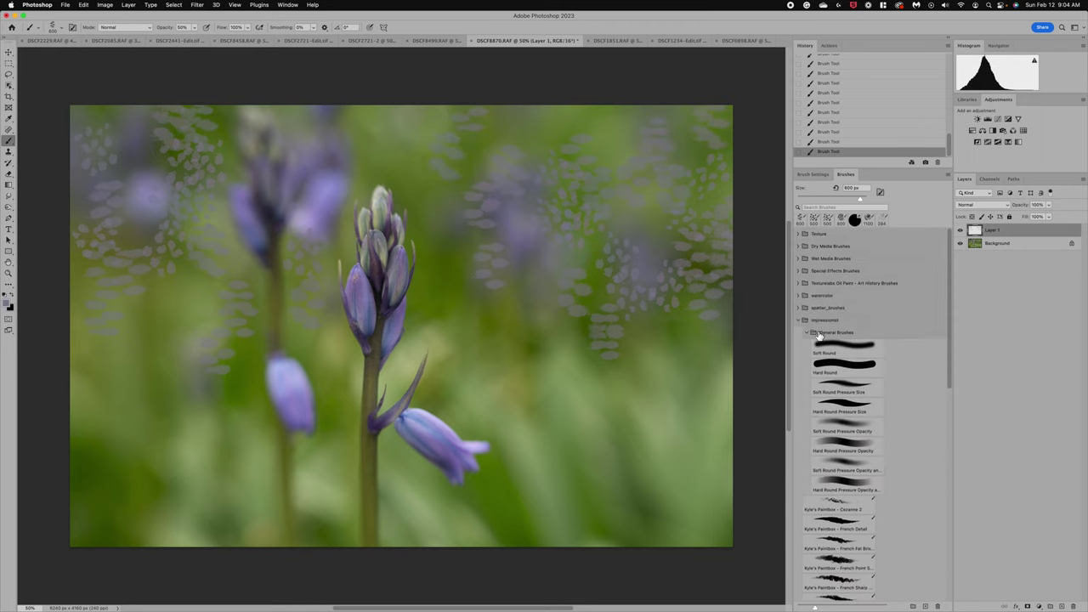
left_click(800, 321)
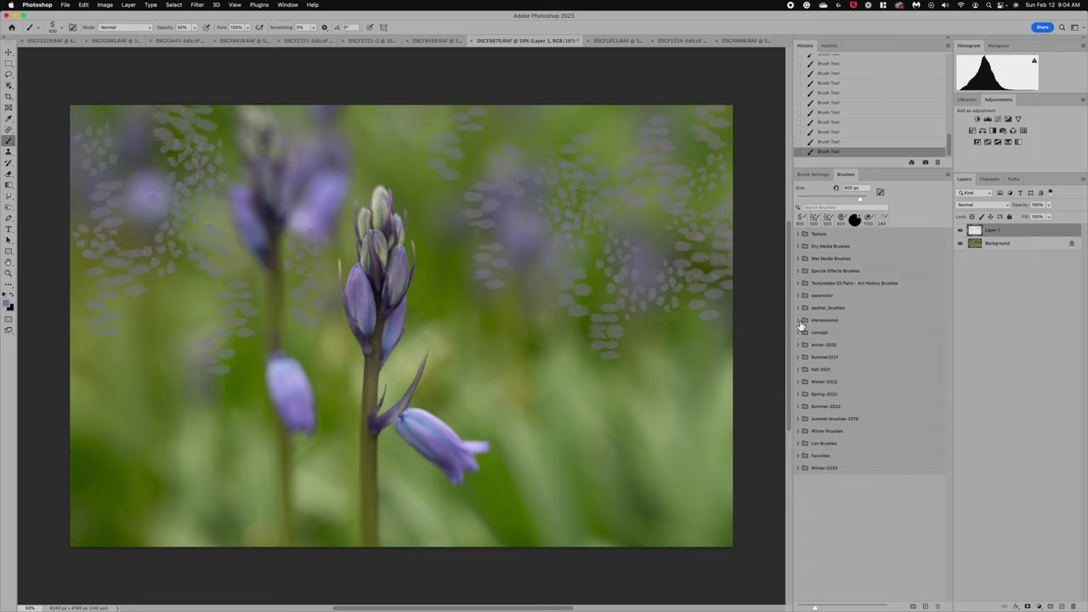
left_click(800, 395)
scroll(891, 431, "down", 3)
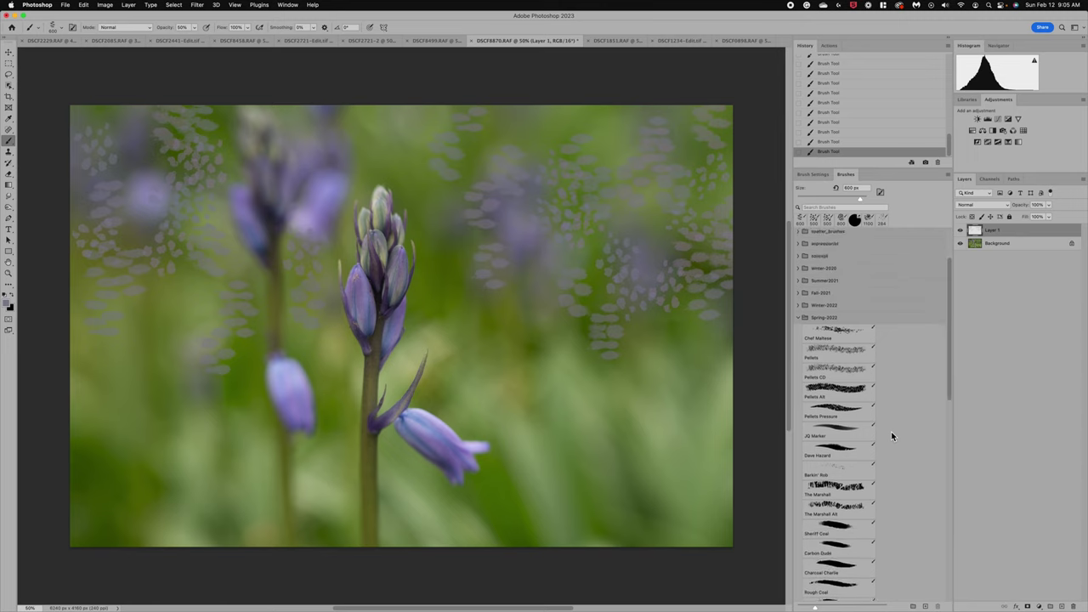
scroll(891, 434, "down", 8)
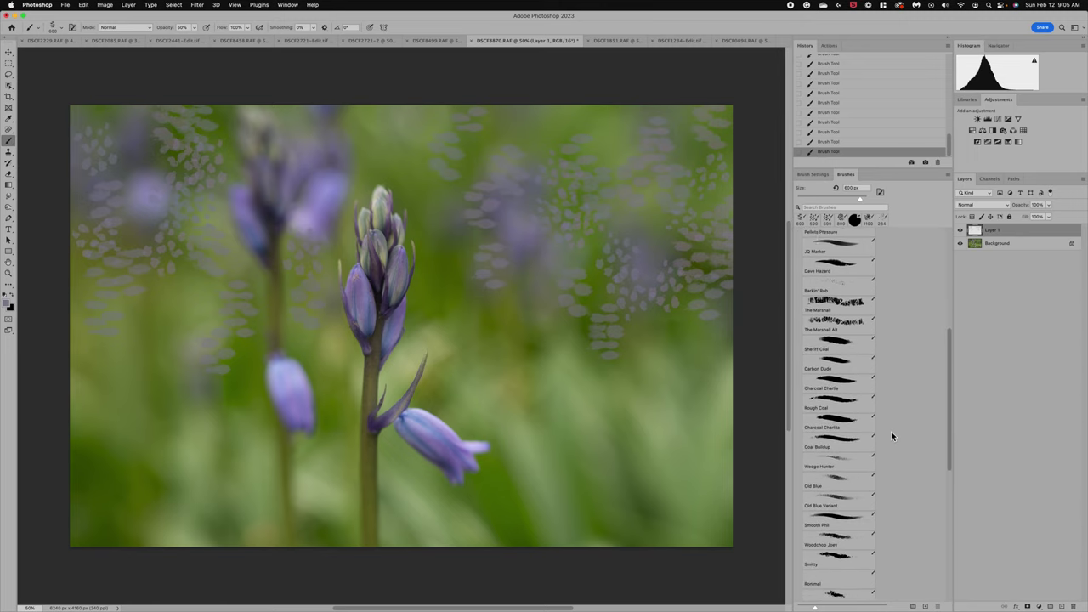
scroll(891, 431, "down", 6)
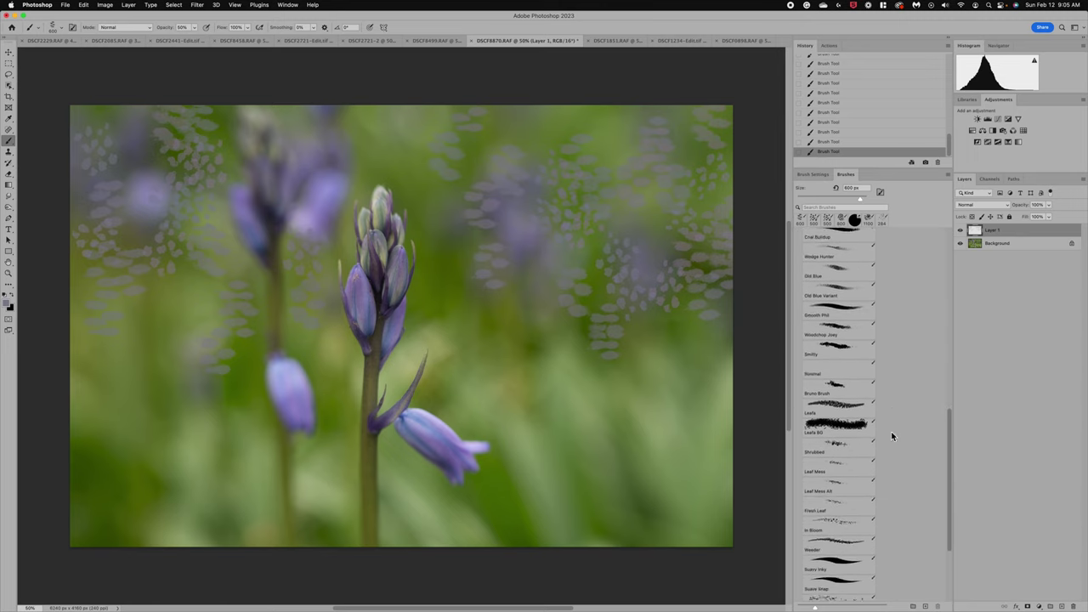
left_click(829, 508)
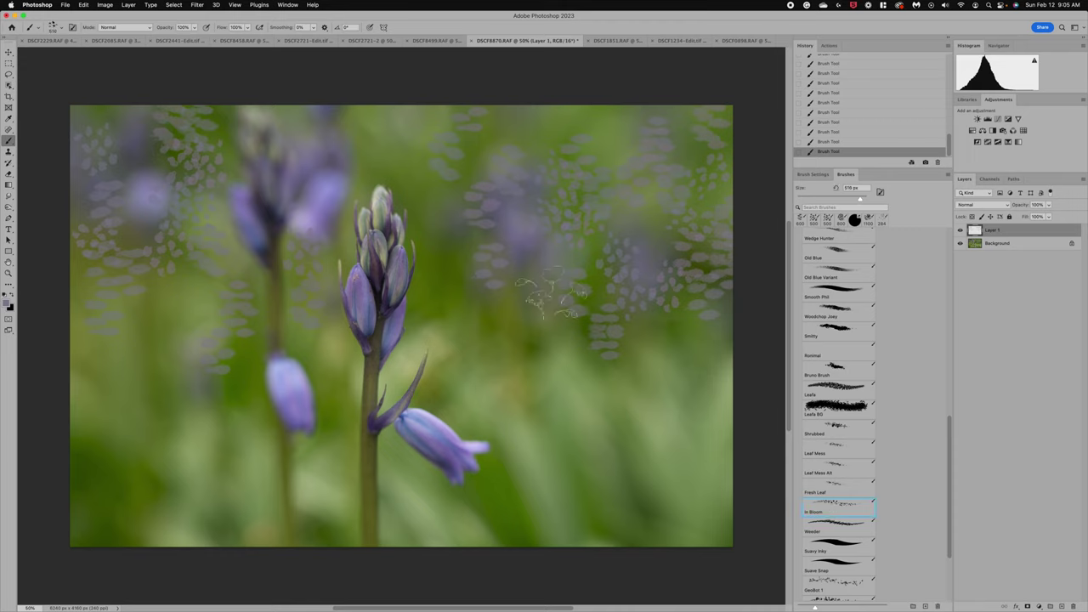
key("5")
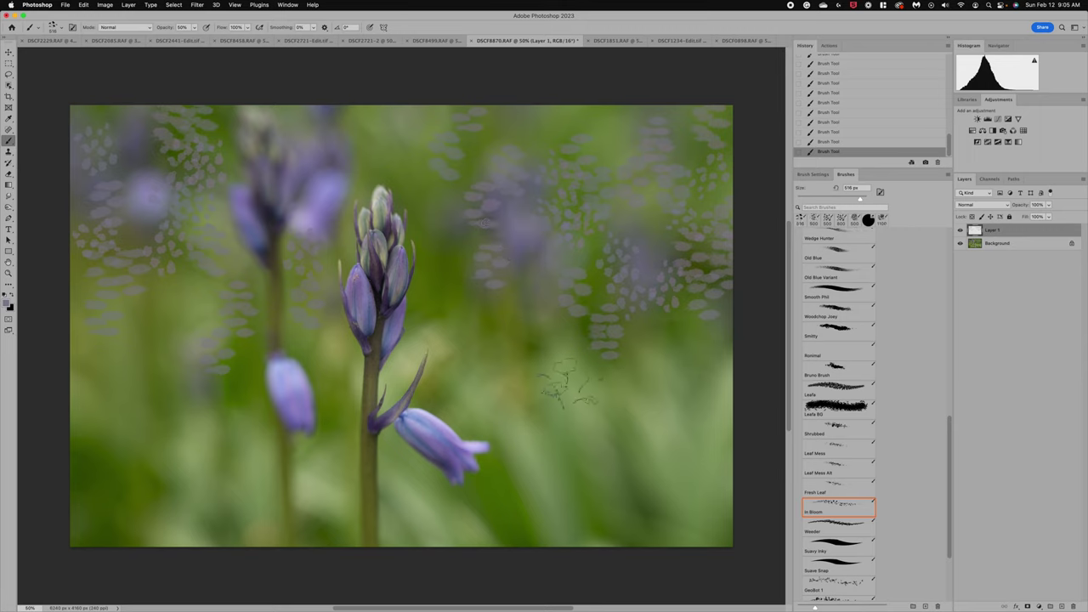
- Try an enlarged Pellets CD brush, settling on the Pellets brush from the Spring-2022 set
scroll(837, 433, "up", 10)
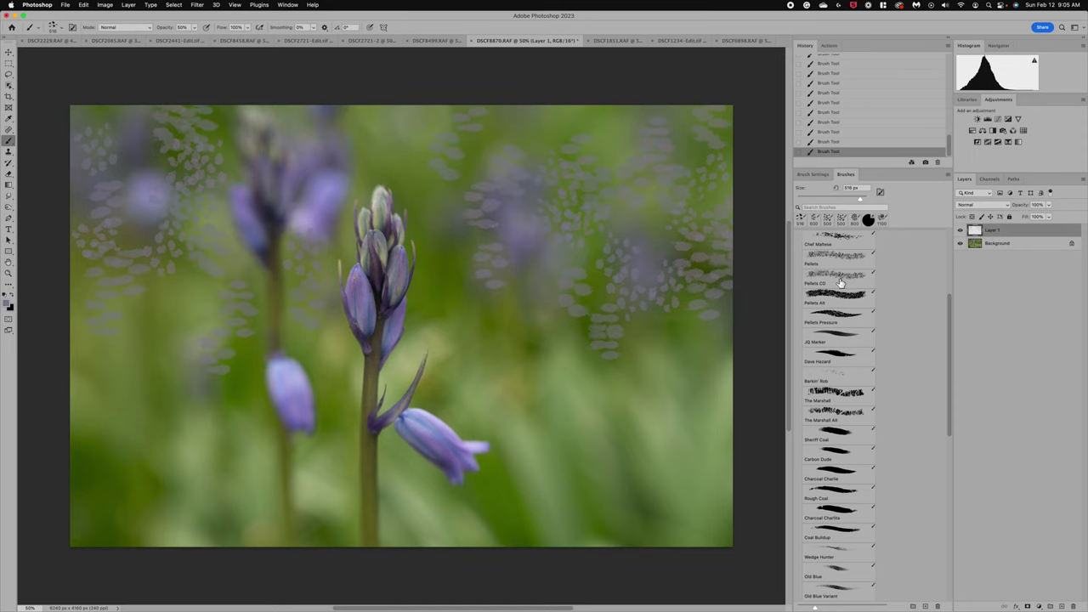
left_click(840, 283)
key("bracketright")
key("bracketright")
key("bracketright")
key("bracketright")
left_click(837, 255)
- Dab Pellets marks among the blurred background flowers and around the main stem, enlarging the brush to 600 px
left_click(534, 259)
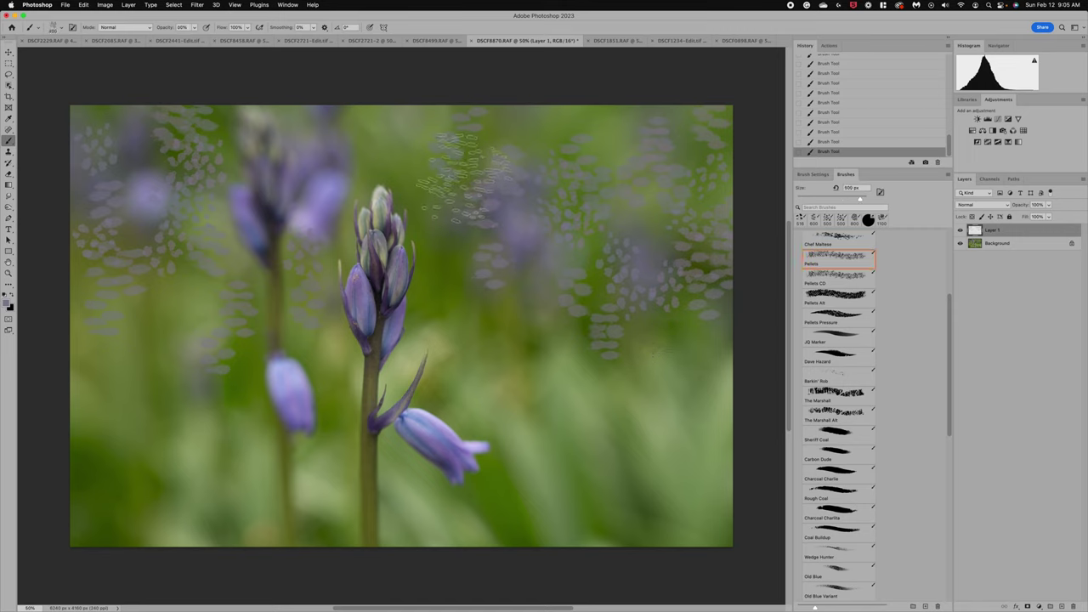
key("bracketright")
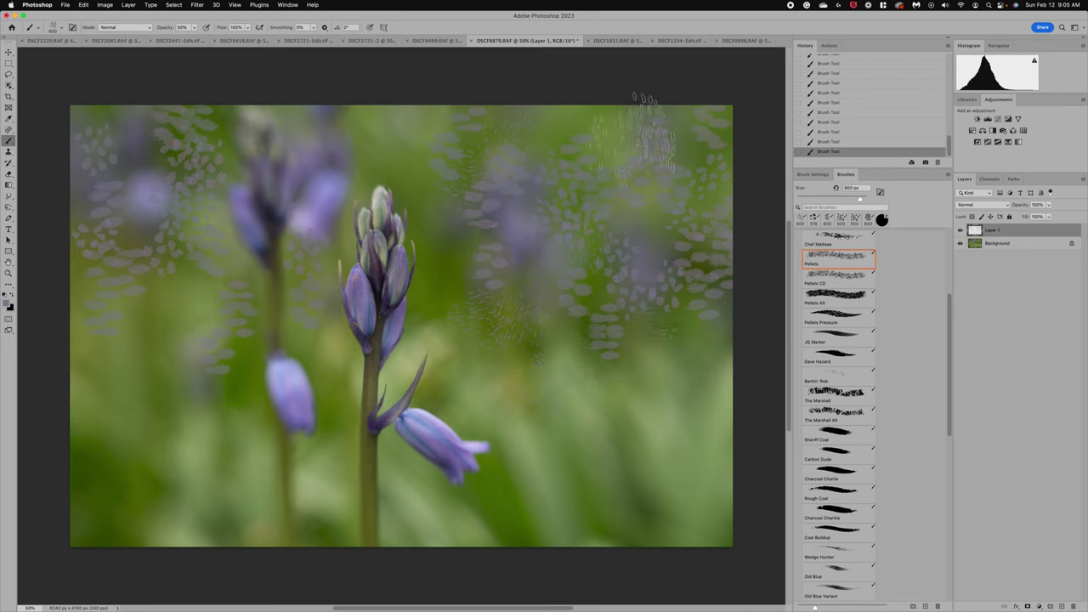
left_click(127, 204)
left_click(344, 413)
- Lower Layer 1's opacity to 48% and set its blend mode to Overlay
left_click(1050, 207)
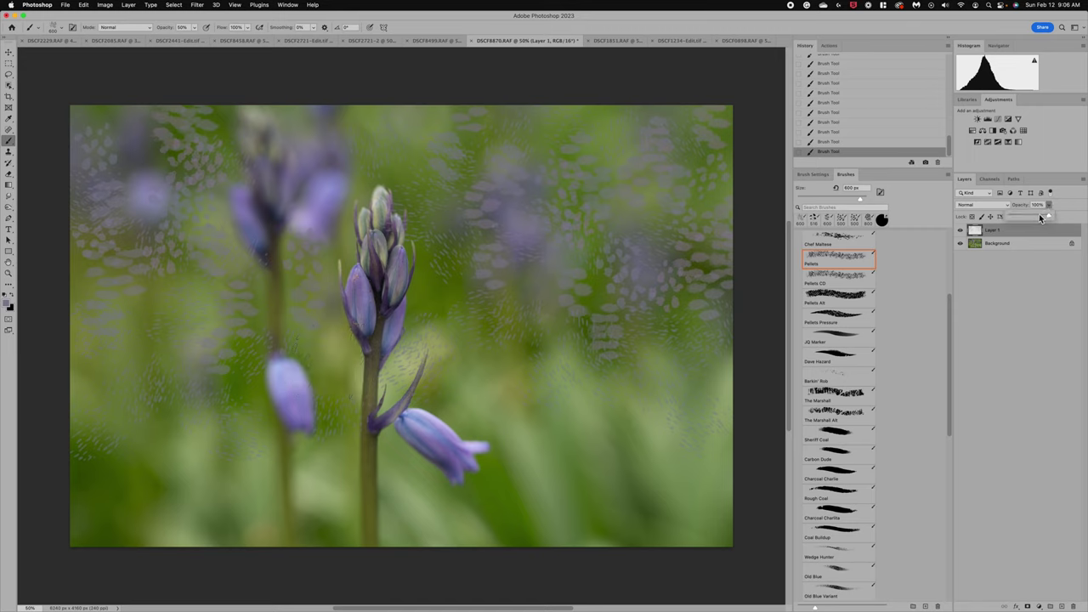
left_click(1035, 213)
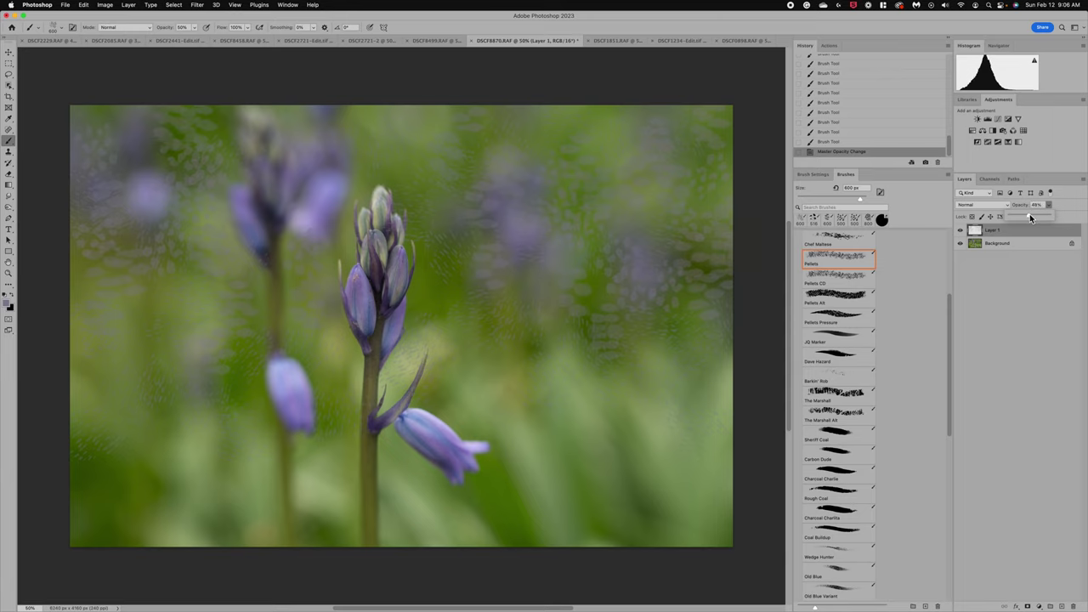
left_click(1006, 205)
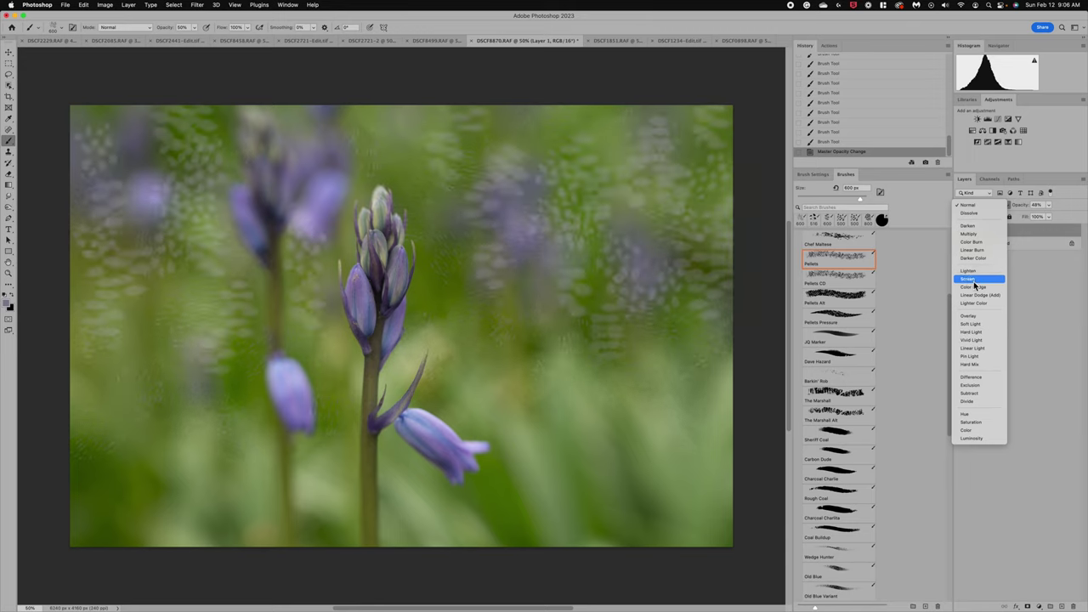
left_click(972, 318)
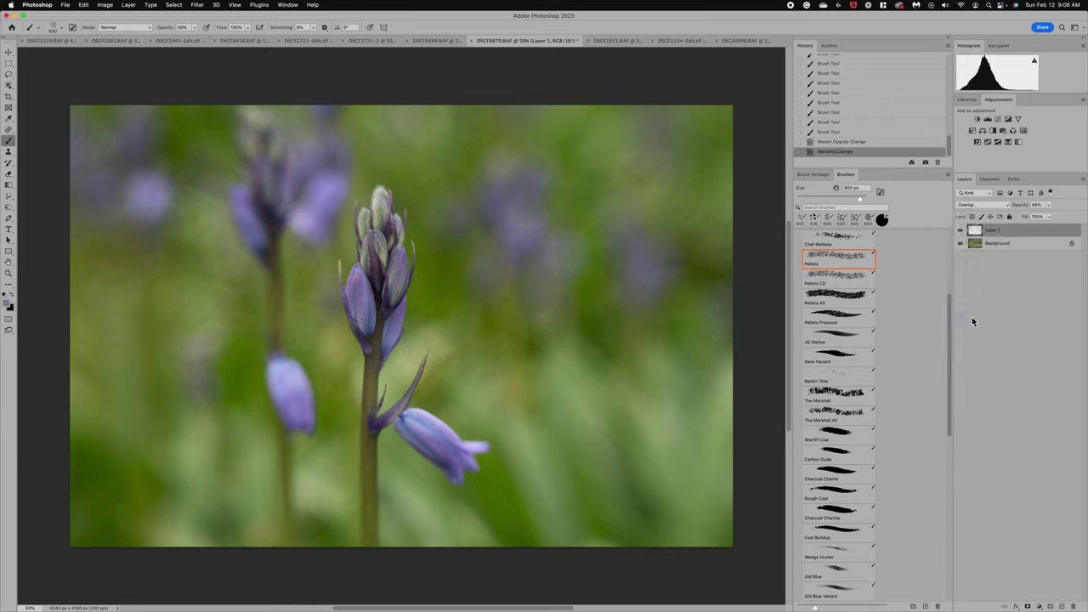
- Adjust the opacity of the Overlay-blended Layer 1 to 51%
left_click(1050, 206)
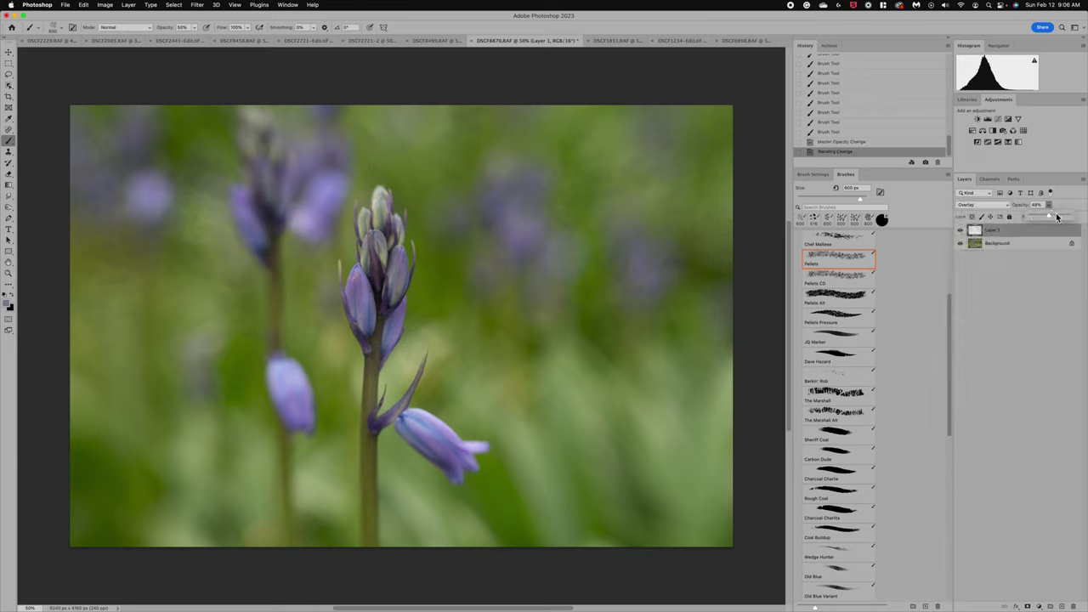
left_click_drag(1058, 217, 1057, 218)
left_click(1053, 215)
left_click_drag(1055, 219, 1047, 219)
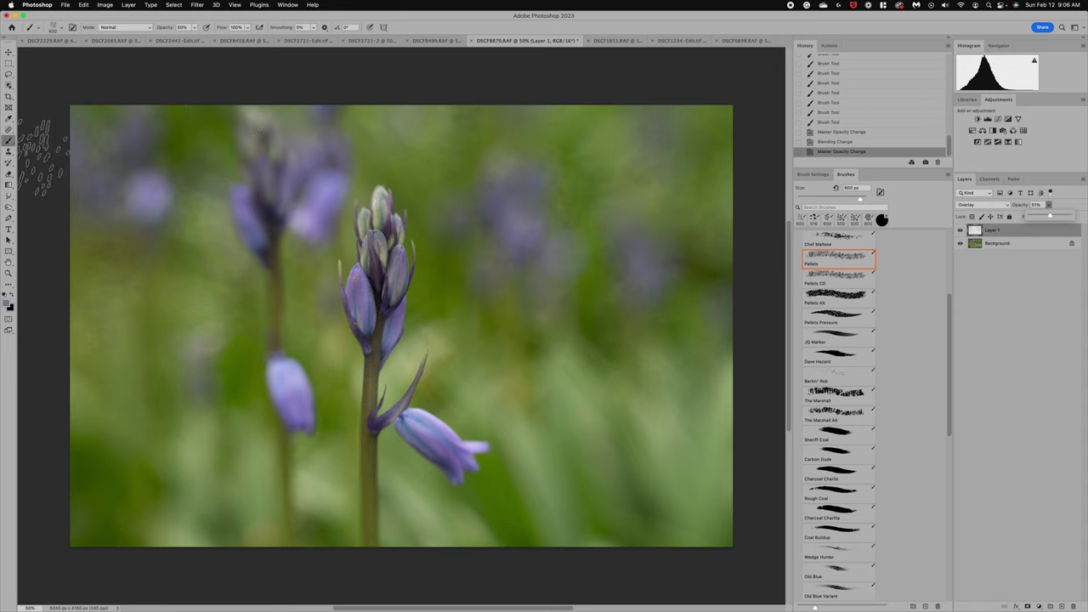
- Erase parts of the texture around the blurred flowers in the photo's upper right area with a 400 px Eraser
left_click(8, 175)
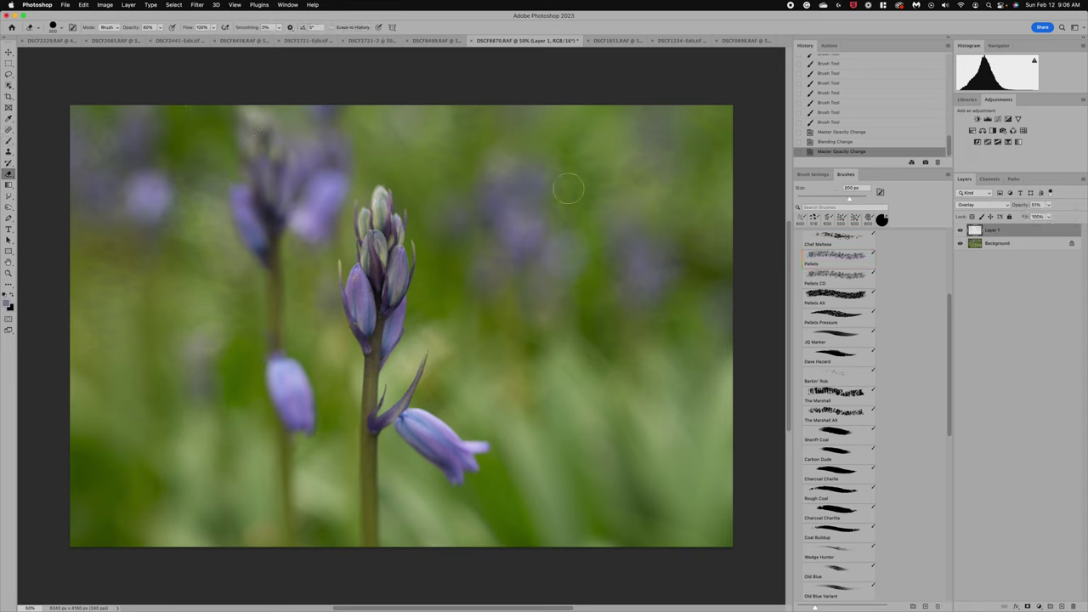
key("bracketright")
key("bracketright")
left_click_drag(592, 123, 588, 137)
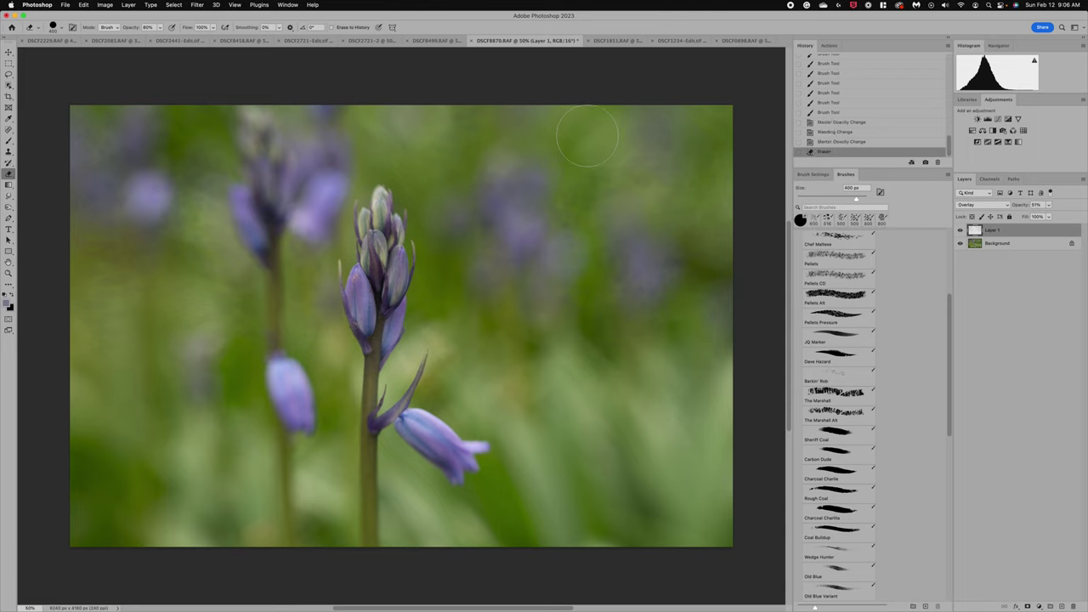
left_click(565, 208)
left_click(581, 208)
left_click(586, 201)
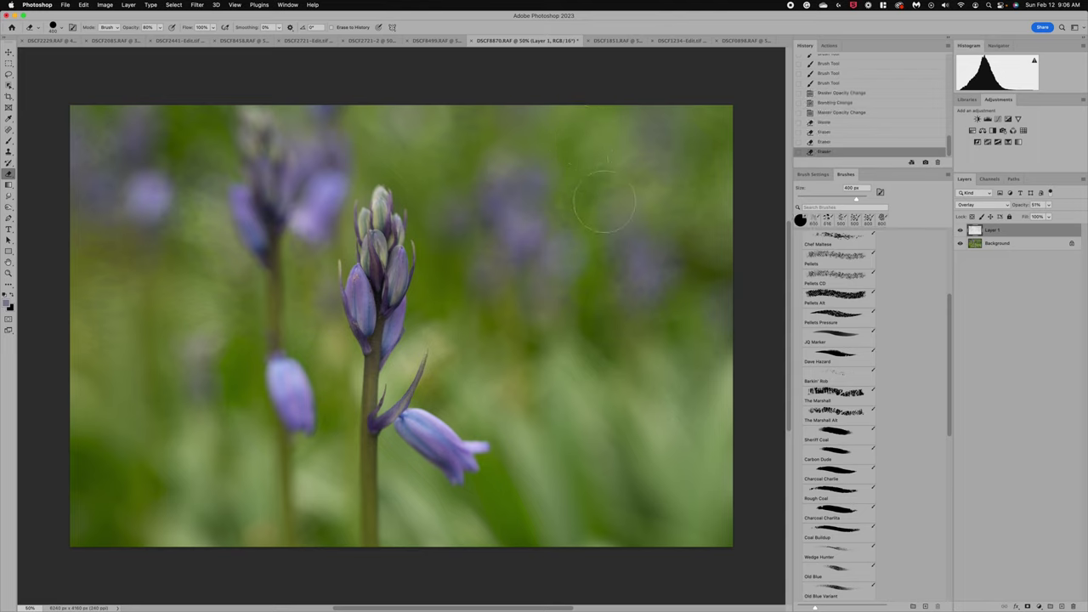
left_click(630, 176)
left_click(660, 175)
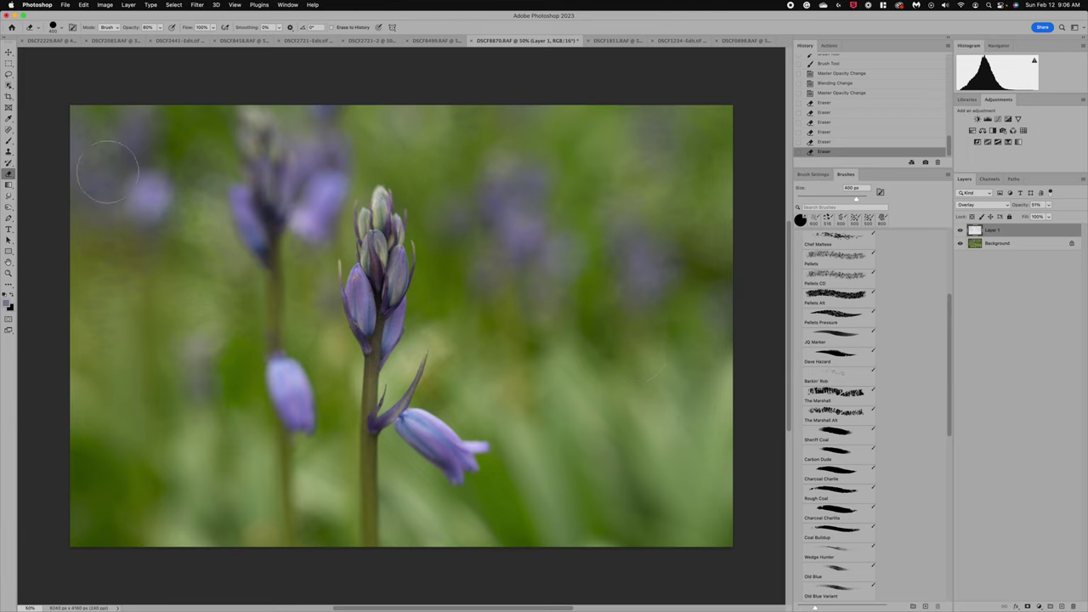
- Erase texture over the blurred flowers at the photo's upper left and beside the lower left bloom
left_click(102, 145)
left_click(119, 199)
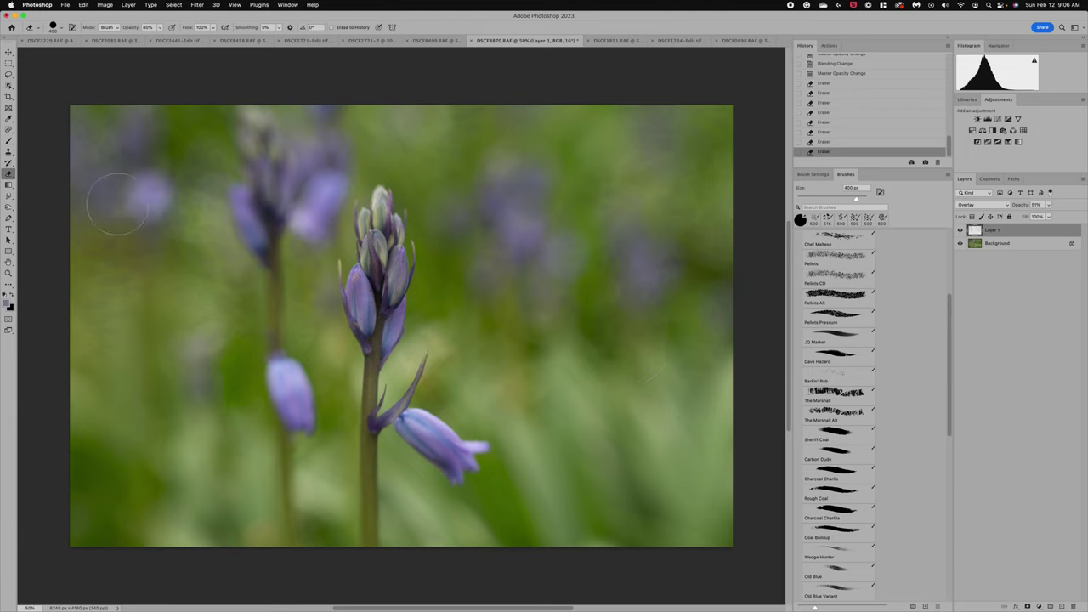
left_click(214, 395)
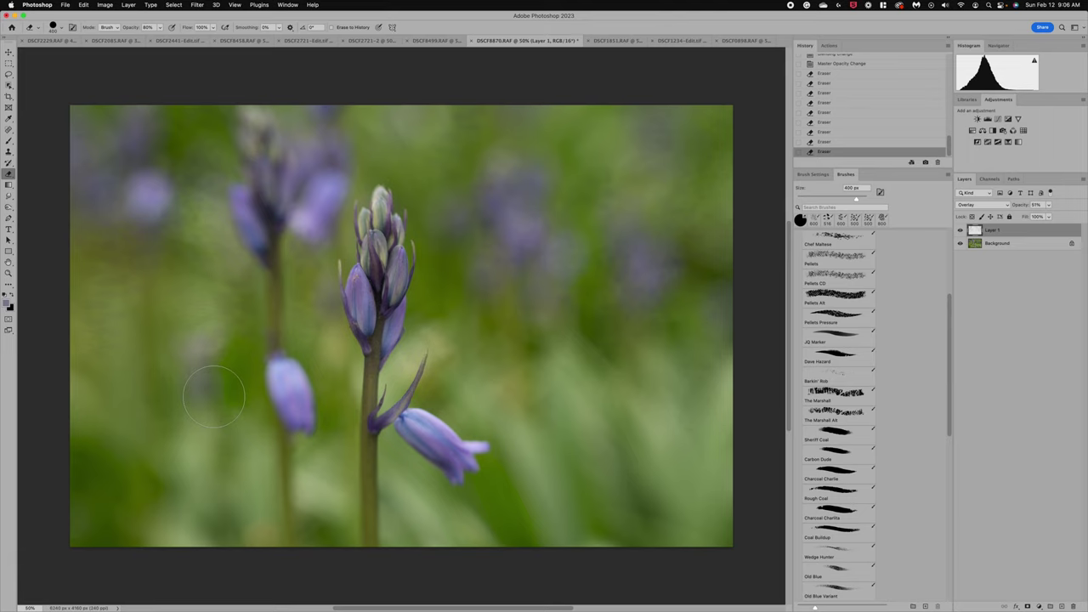